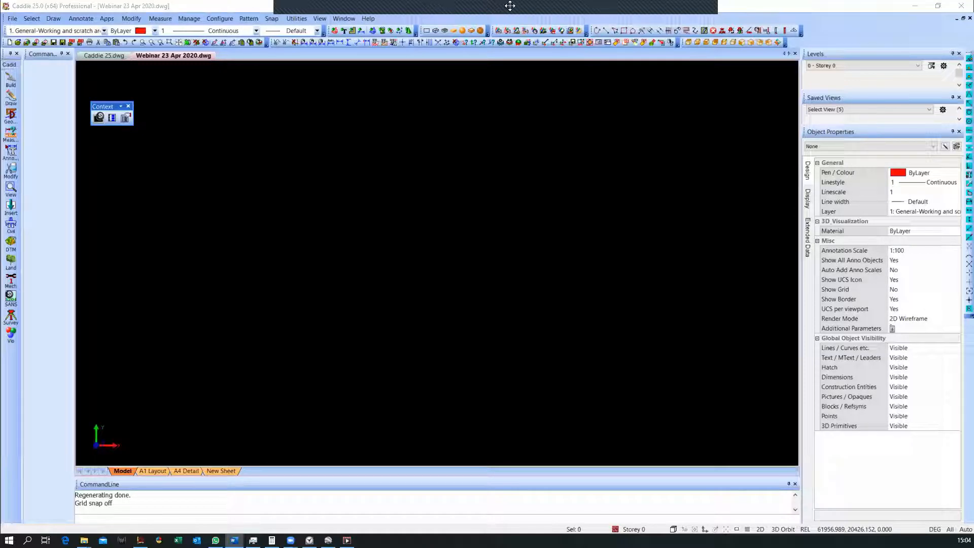
# View the finished house model in Caddie 25.dwg from above, and return to the Webinar 23 Apr 2020 drawing
pyautogui.click(115, 56)
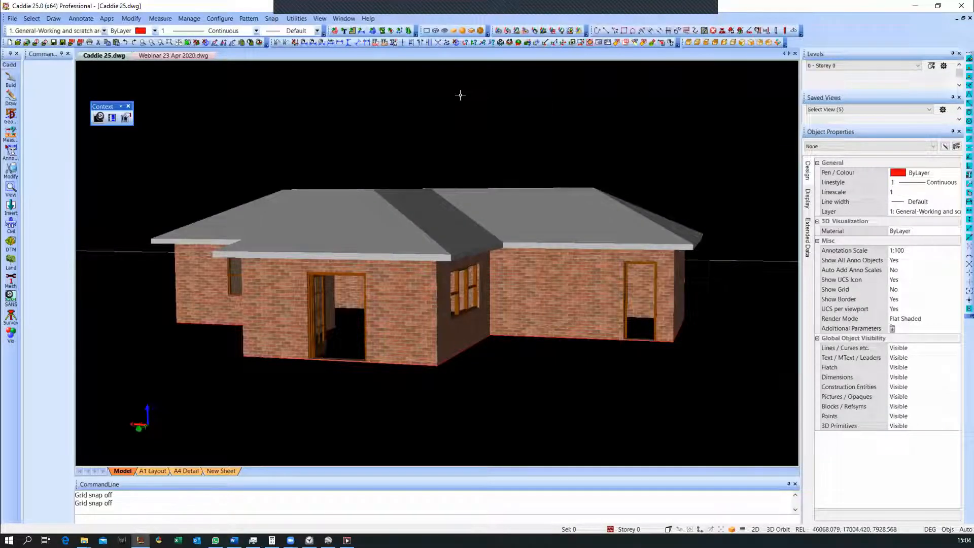
pyautogui.moveTo(409, 124)
pyautogui.keyDown('shift'); pyautogui.mouseDown(button='middle')
pyautogui.moveTo(452, 248)
pyautogui.moveTo(446, 270)
pyautogui.mouseUp(button='middle'); pyautogui.keyUp('shift')
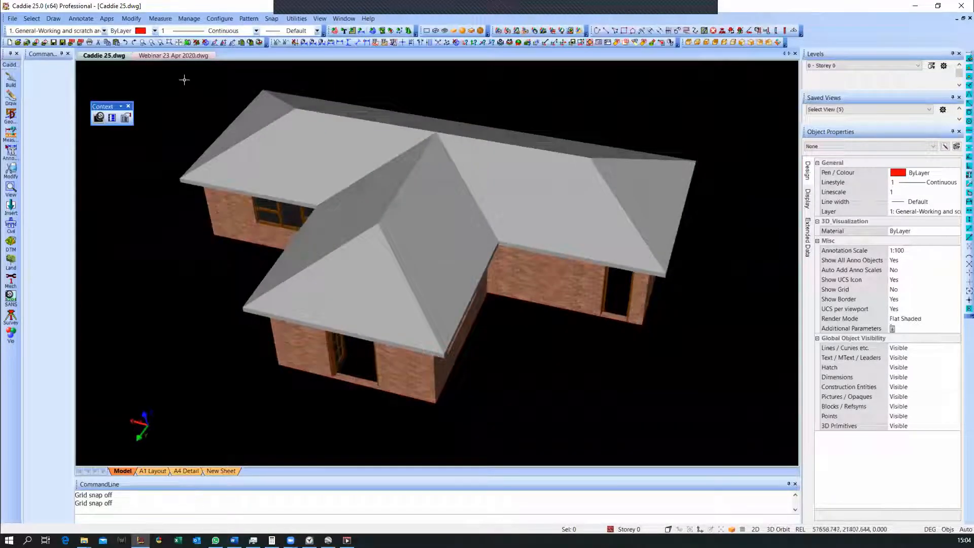
pyautogui.click(174, 56)
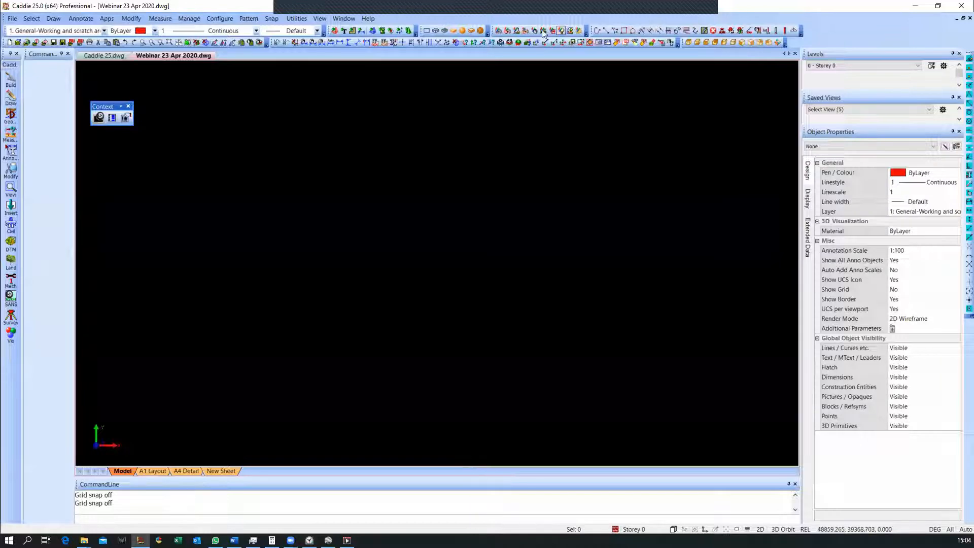
# Float the 24x64 toolbar over the drawing area and dock it back in its original row
pyautogui.click(703, 30)
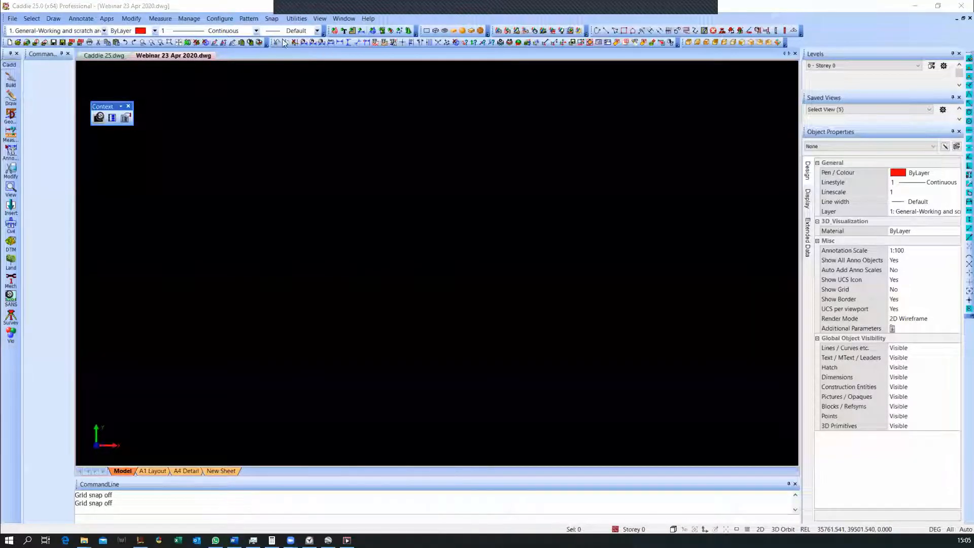
pyautogui.moveTo(271, 43); pyautogui.dragTo(272, 107)
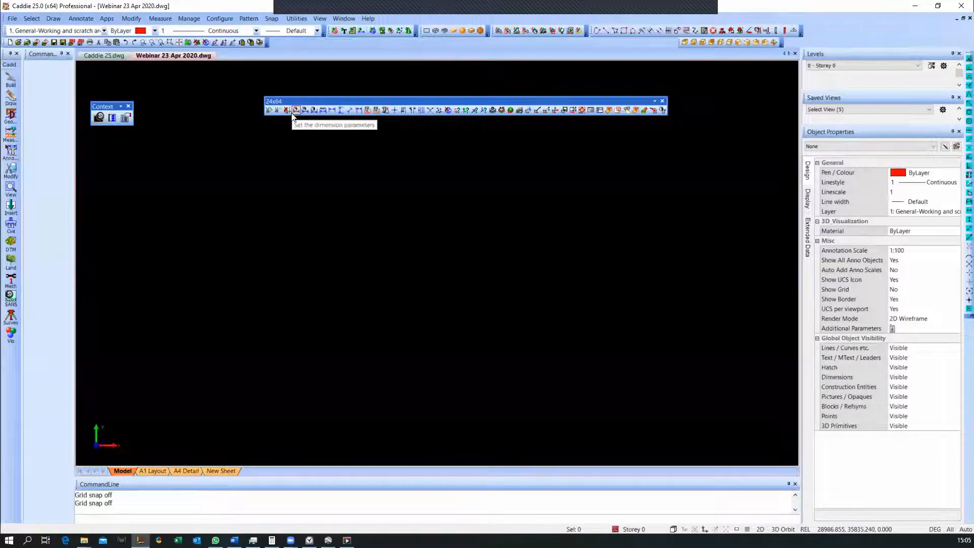
pyautogui.moveTo(341, 101); pyautogui.dragTo(339, 45)
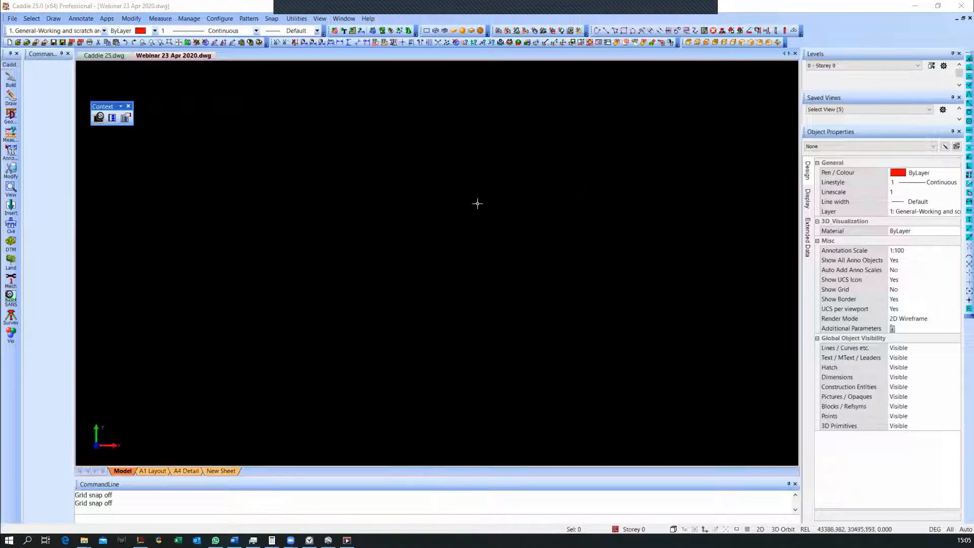
pyautogui.click(10, 81)
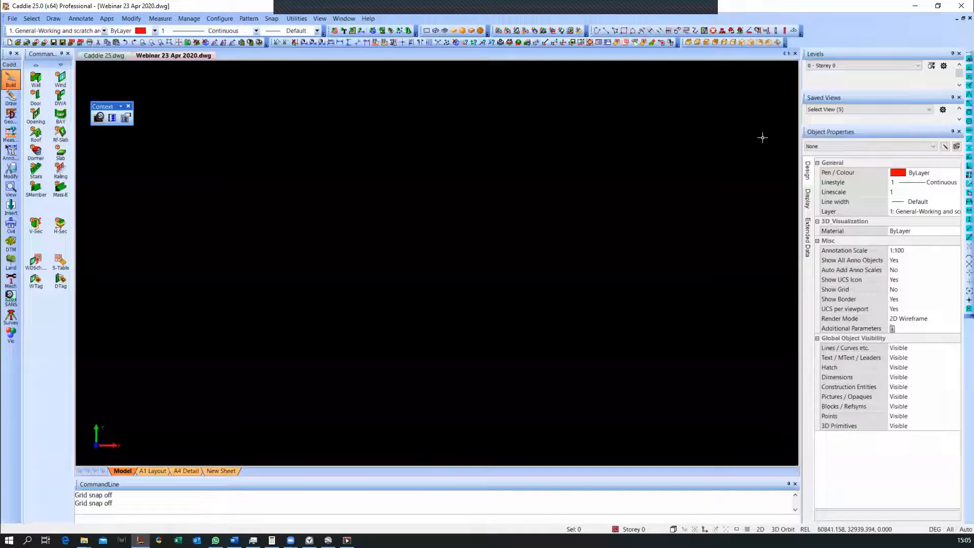
pyautogui.click(870, 133)
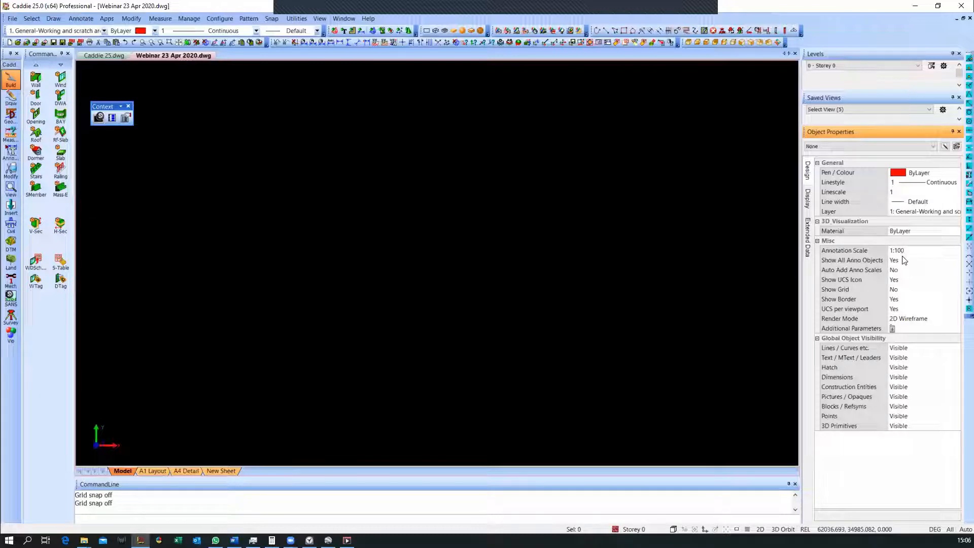
pyautogui.rightClick(451, 175)
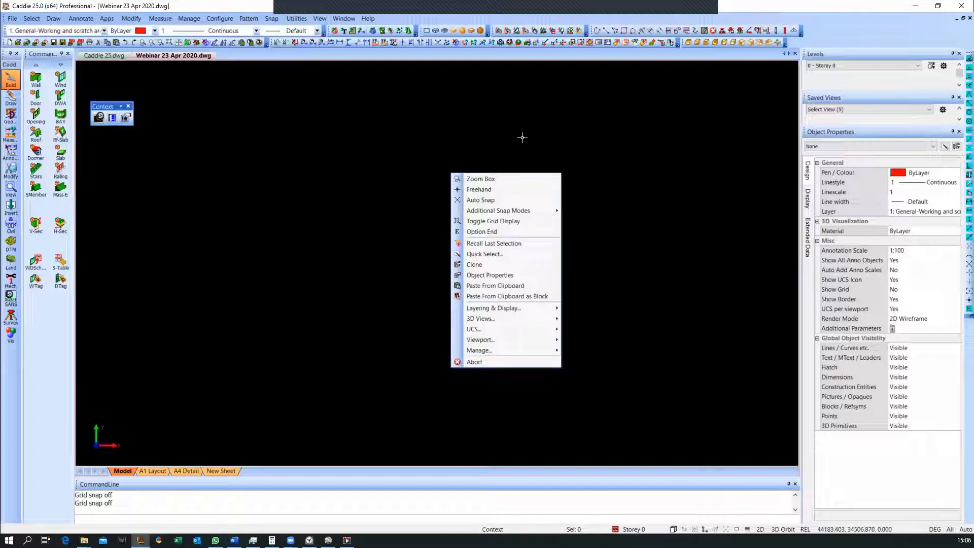
pyautogui.click(383, 193)
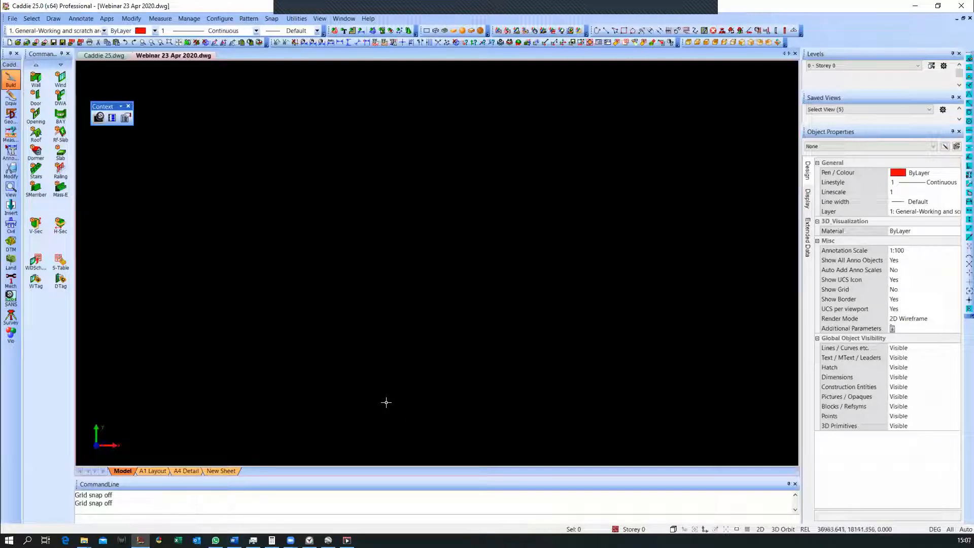
# Switch to Google Earth Pro, examine the aerial imagery around the road intersection beside the golf estate, and return to Caddie
pyautogui.moveTo(328, 540)
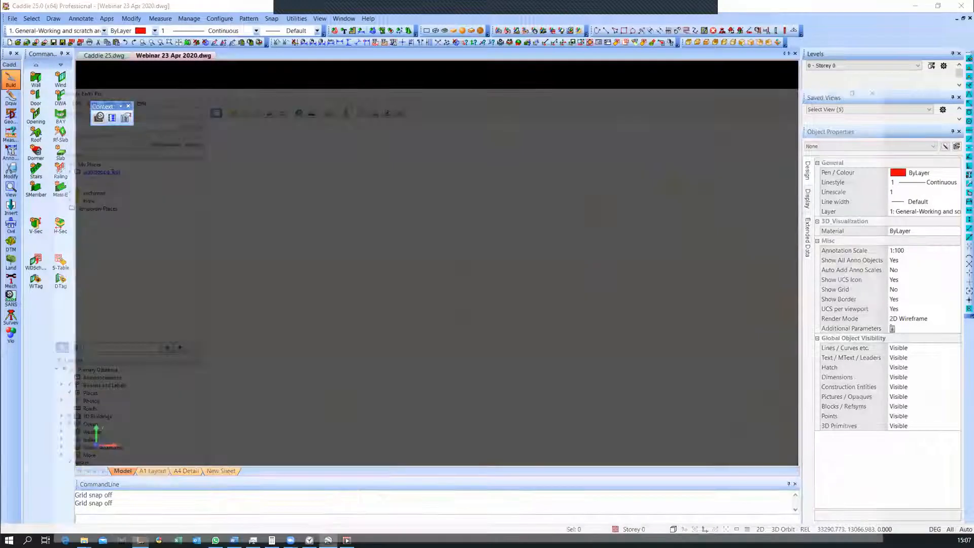
pyautogui.click(329, 499)
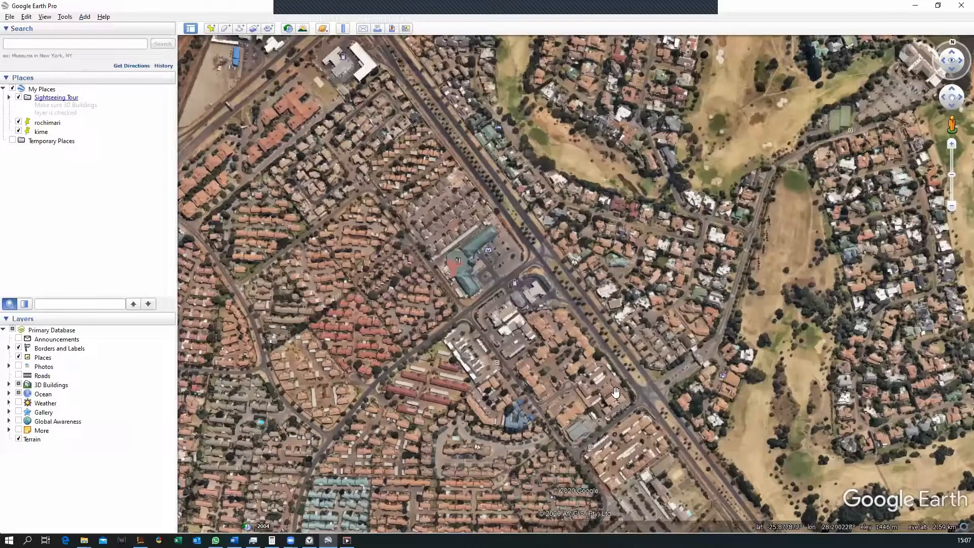
pyautogui.scroll(1, 616, 401)
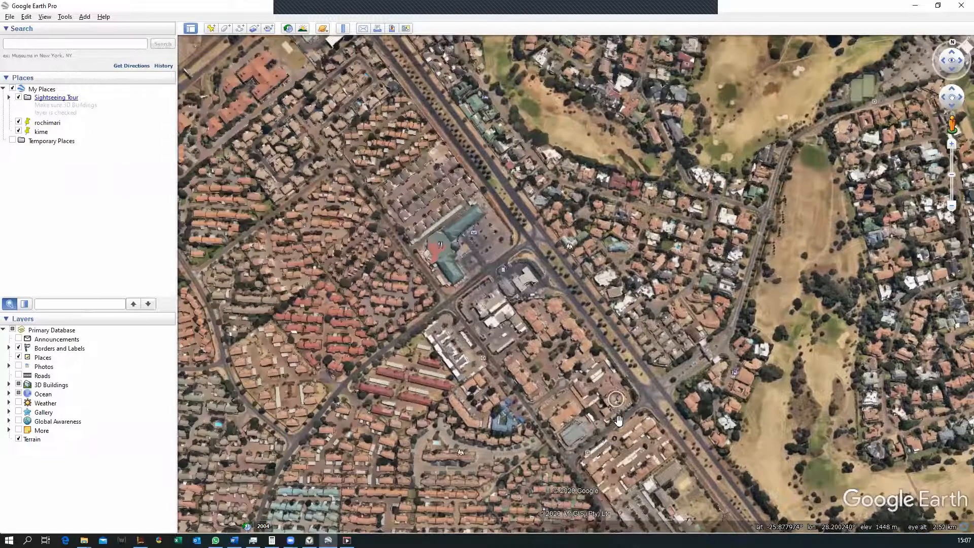
pyautogui.scroll(2, 618, 416)
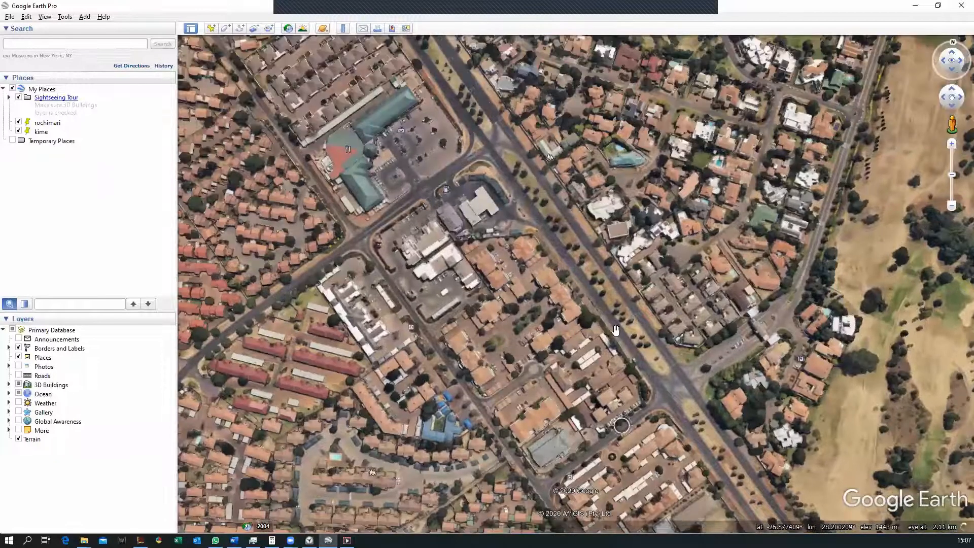
pyautogui.scroll(1, 617, 336)
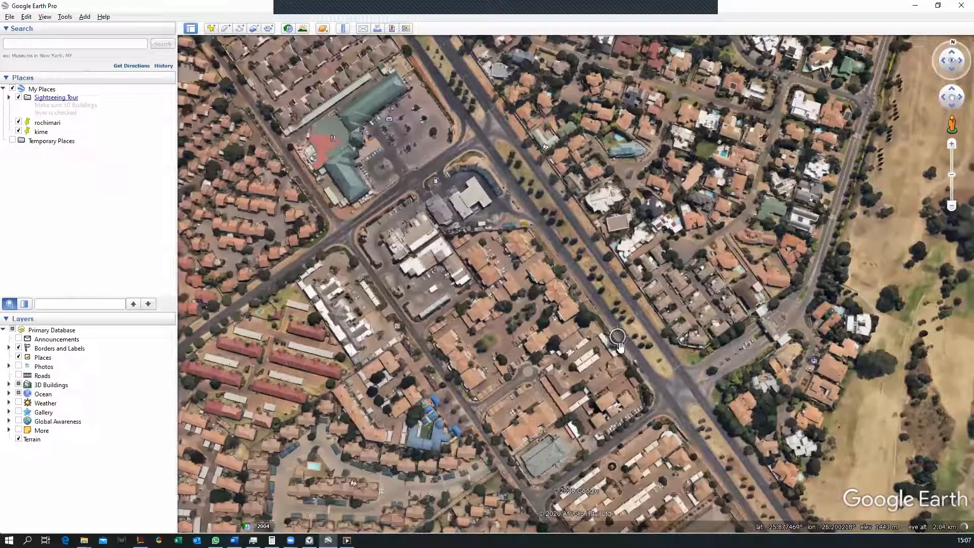
pyautogui.scroll(-1, 618, 346)
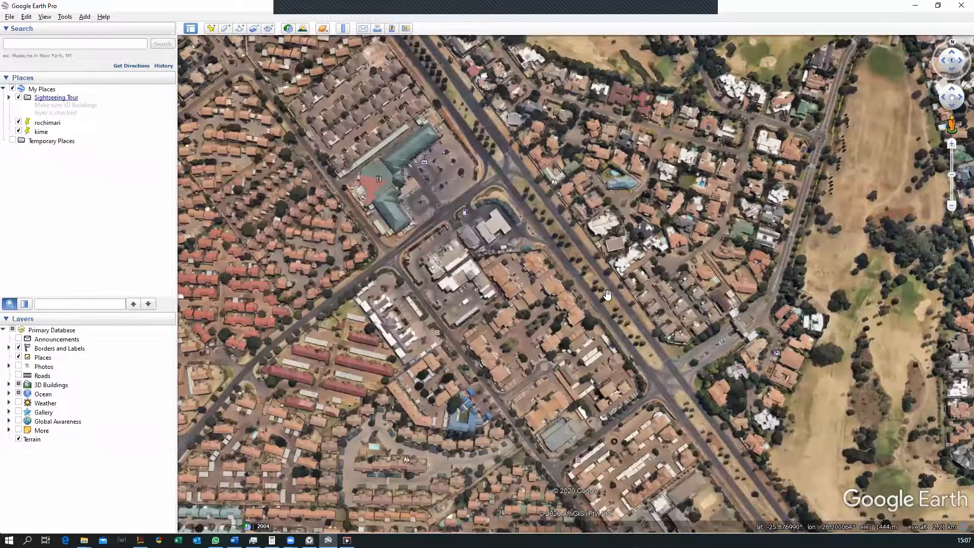
pyautogui.scroll(-3, 607, 296)
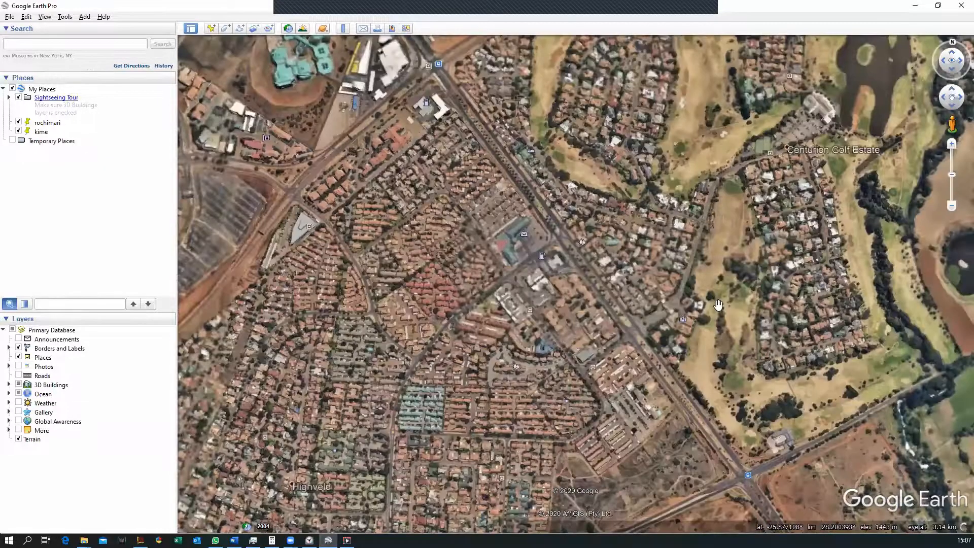
pyautogui.click(914, 6)
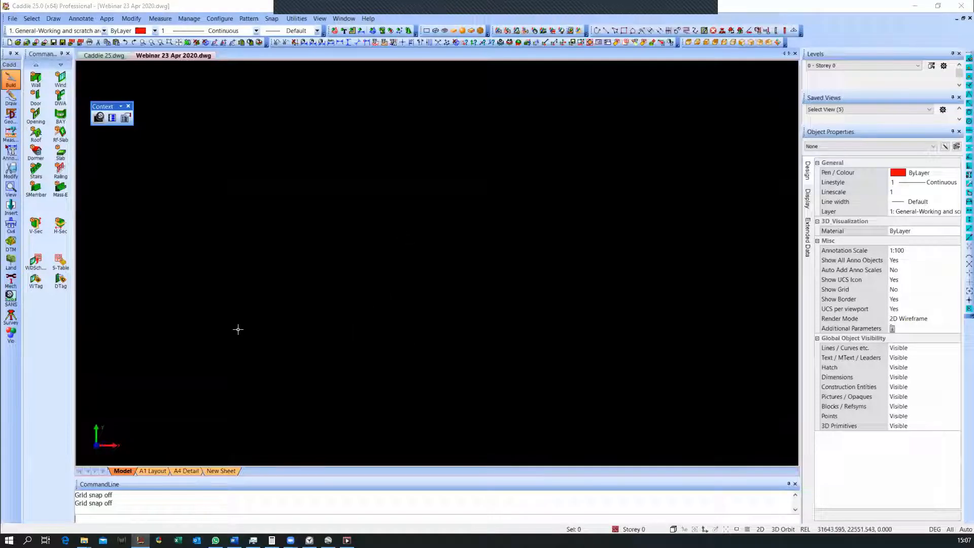
# Review the A1 Layout and A4 Detail sheets, including their paper sizes and title blocks, ending on the A1 Layout
pyautogui.click(154, 471)
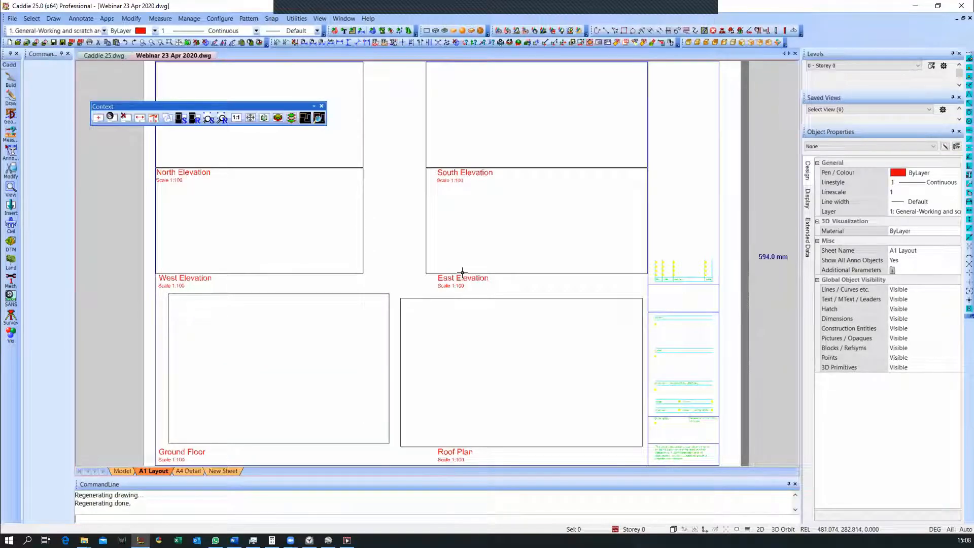
pyautogui.scroll(-1, 458, 298)
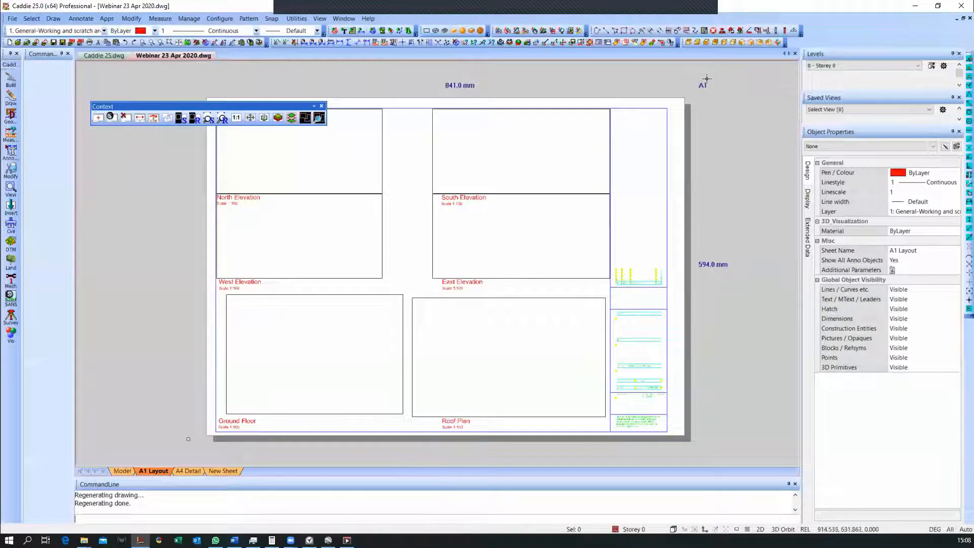
pyautogui.click(189, 470)
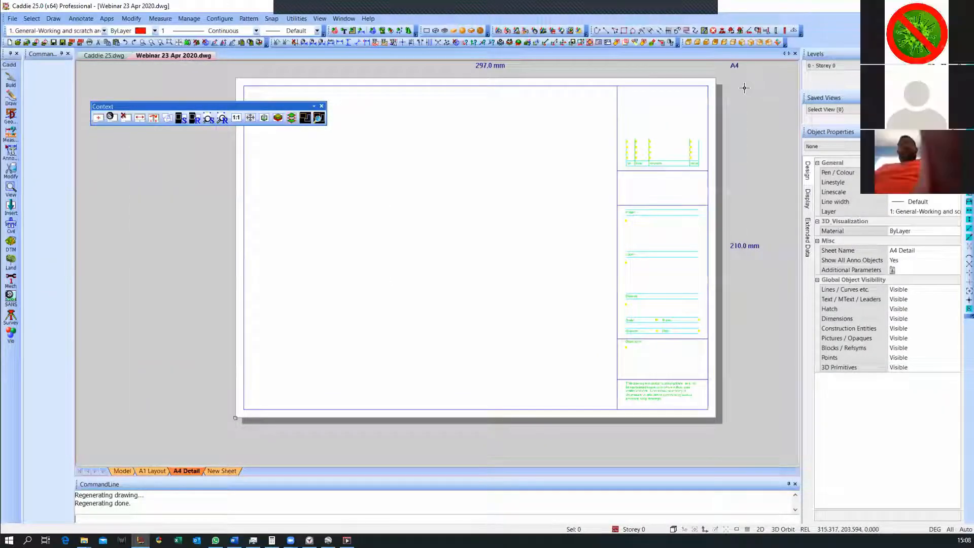
pyautogui.moveTo(744, 88); pyautogui.dragTo(732, 109, button='middle')
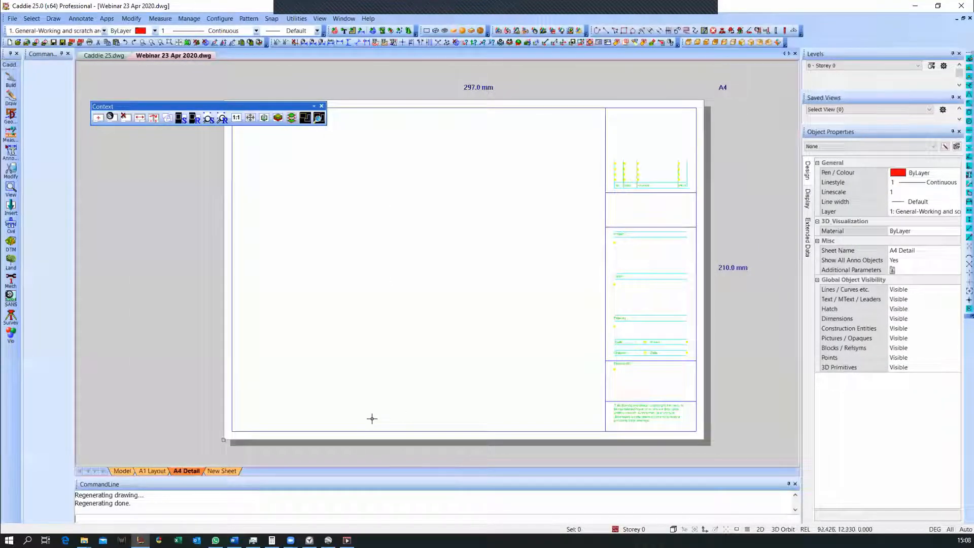
pyautogui.click(151, 472)
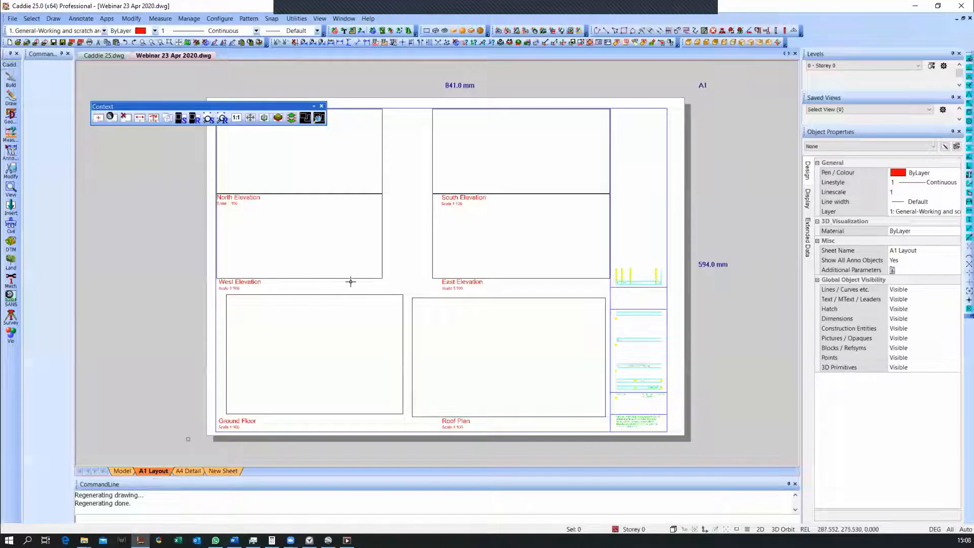
# Select the North, South, East and West Elevation viewports on the A1 Layout sheet
pyautogui.middleClick(350, 281)
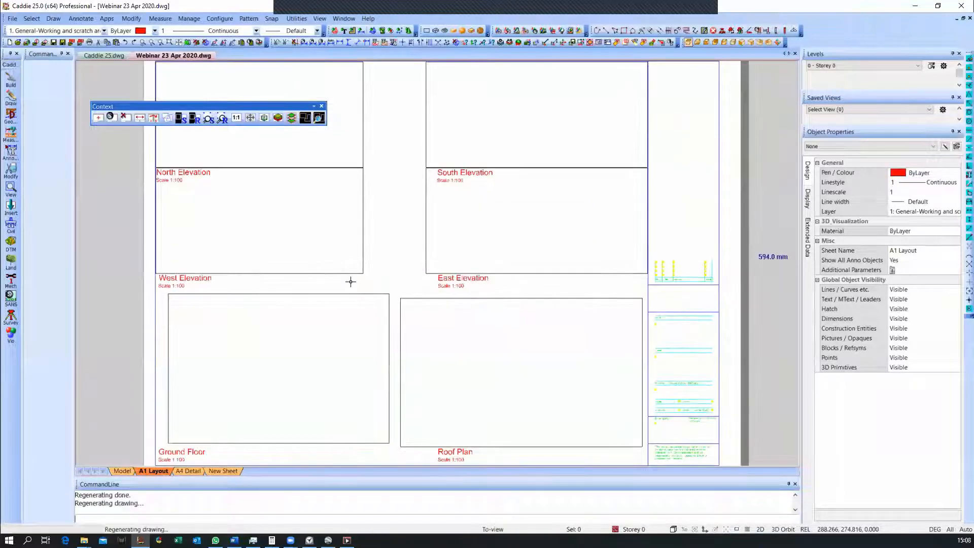
pyautogui.click(352, 143)
pyautogui.click(468, 139)
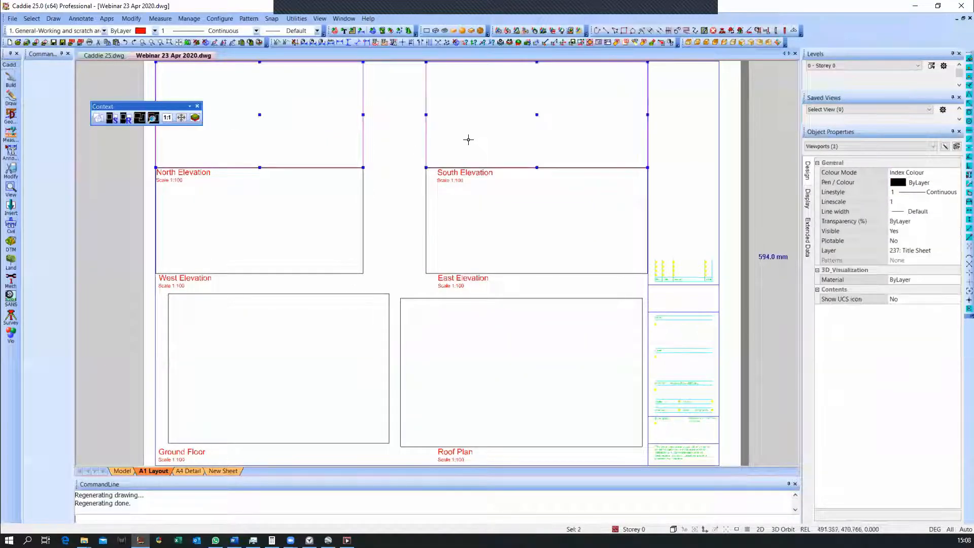
pyautogui.click(483, 235)
pyautogui.click(355, 239)
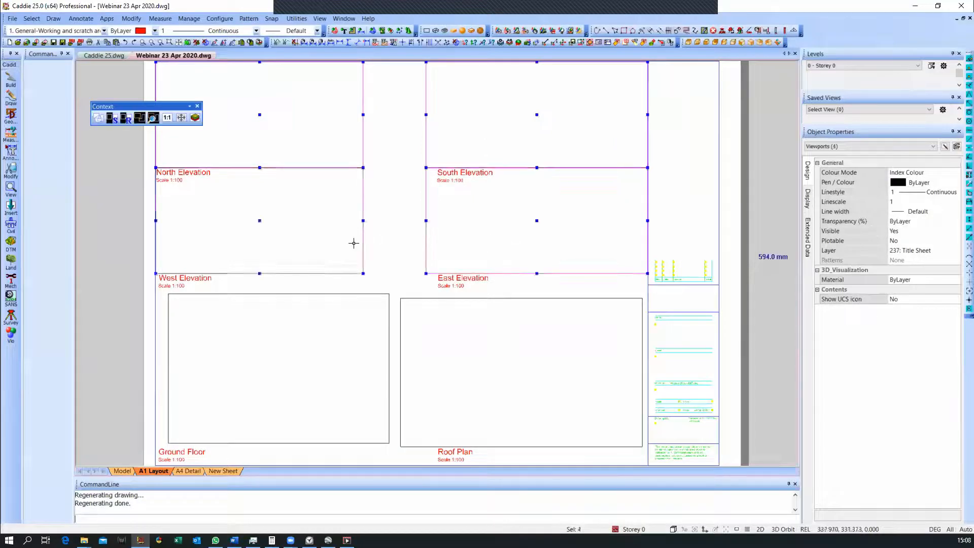
# Inspect the object properties of the Roof Plan viewport, and clear the selection
pyautogui.click(407, 309)
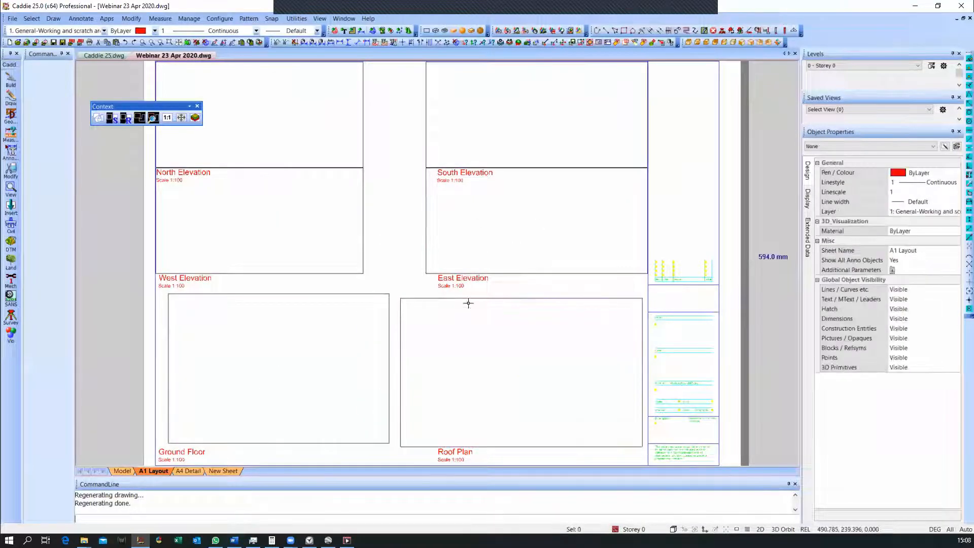
pyautogui.click(840, 147)
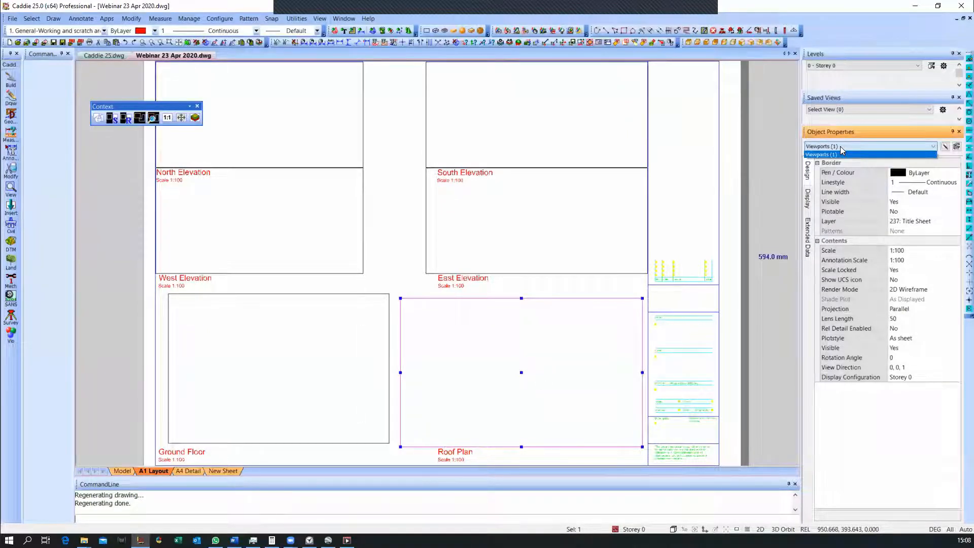
pyautogui.click(840, 146)
pyautogui.click(546, 381)
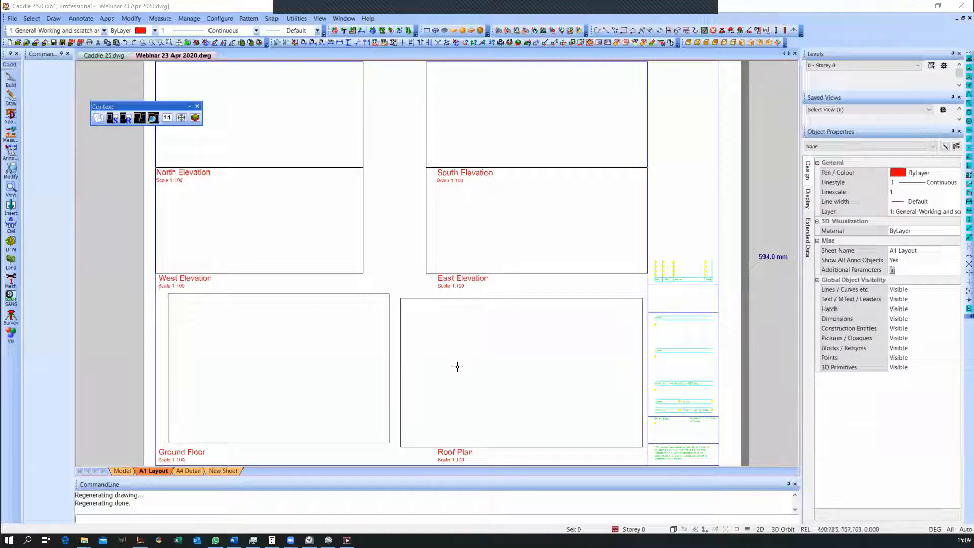
# Draw a tall, narrow polyline rectangle about 3746 mm wide in model space
pyautogui.click(122, 471)
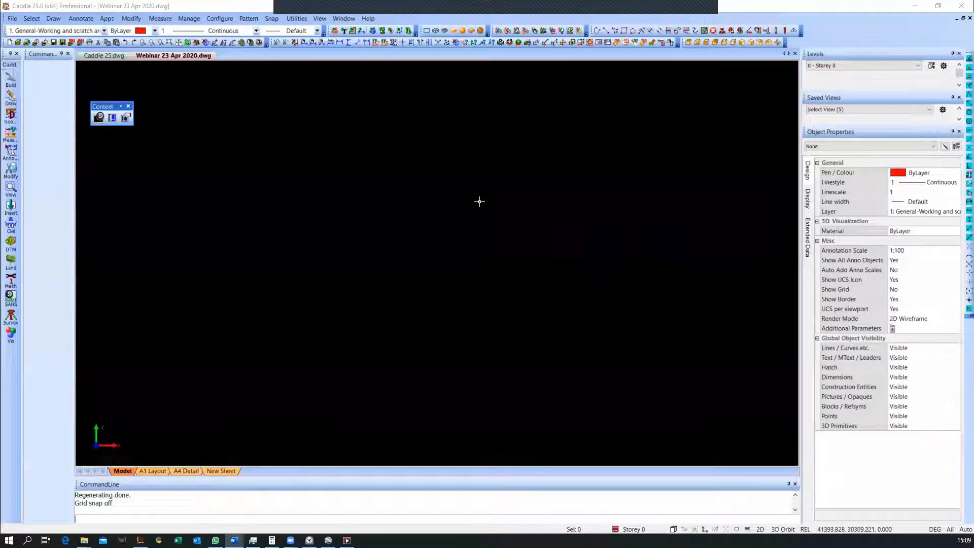
pyautogui.click(624, 30)
pyautogui.click(542, 111)
pyautogui.click(485, 437)
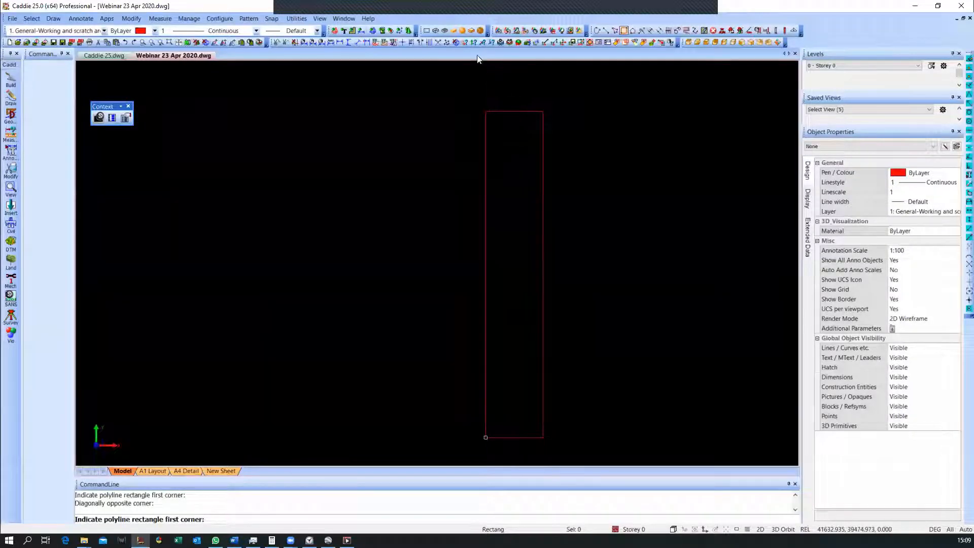
# Measure the rectangle's width along the UCS X axis between its upper corners, and leave the rectangle command
pyautogui.click(465, 42)
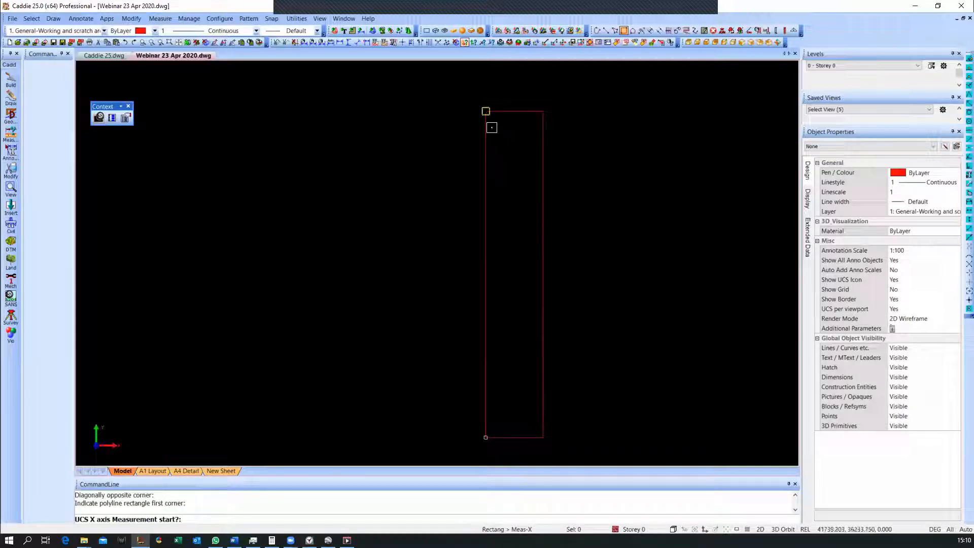
pyautogui.click(487, 112)
pyautogui.click(542, 111)
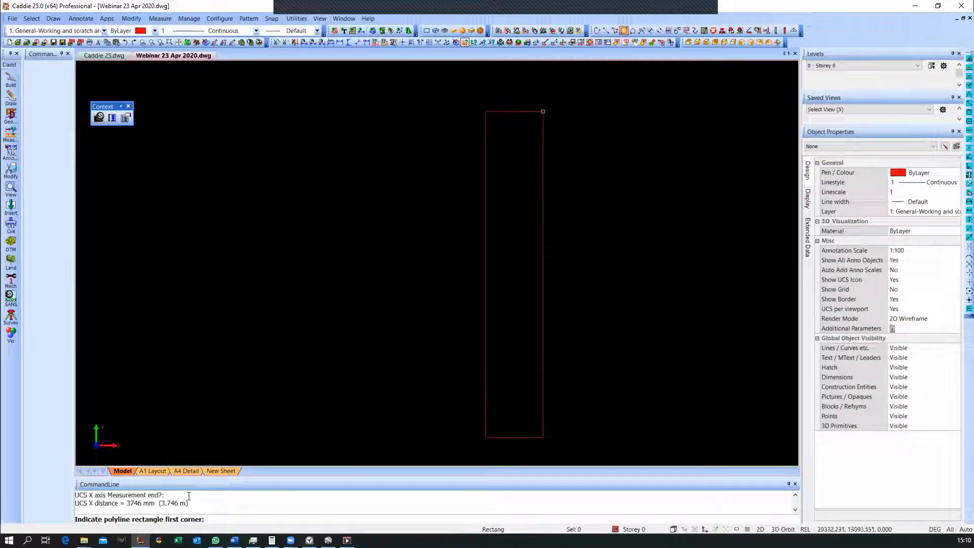
pyautogui.moveTo(189, 503); pyautogui.dragTo(75, 503)
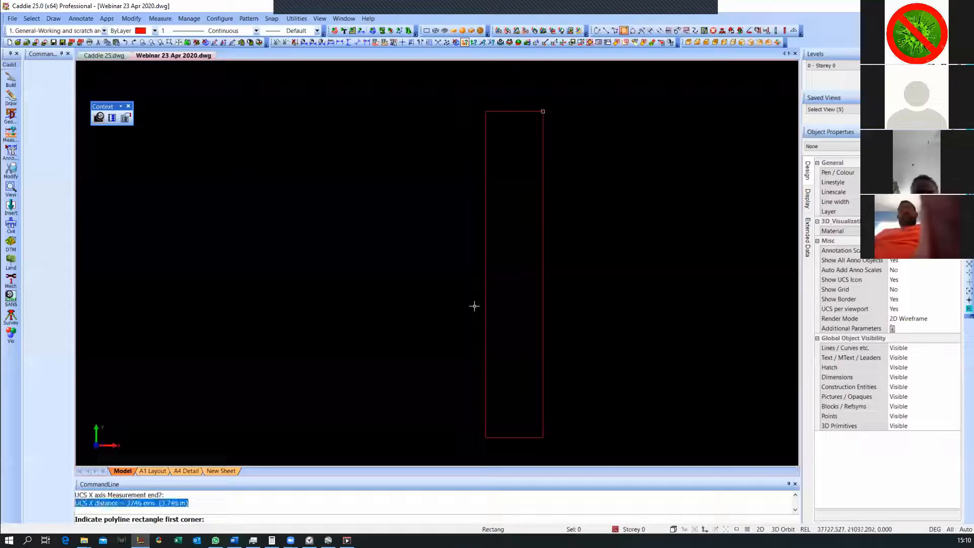
pyautogui.click(542, 189)
pyautogui.press('Escape')
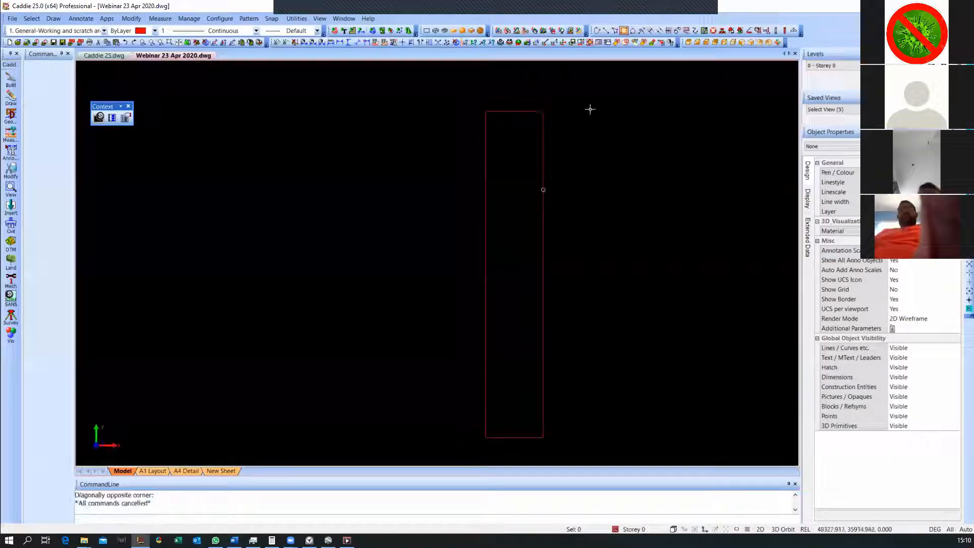
# Delete the tall, narrow polyline rectangle from model space
pyautogui.click(601, 97)
pyautogui.click(517, 223)
pyautogui.press('Delete')
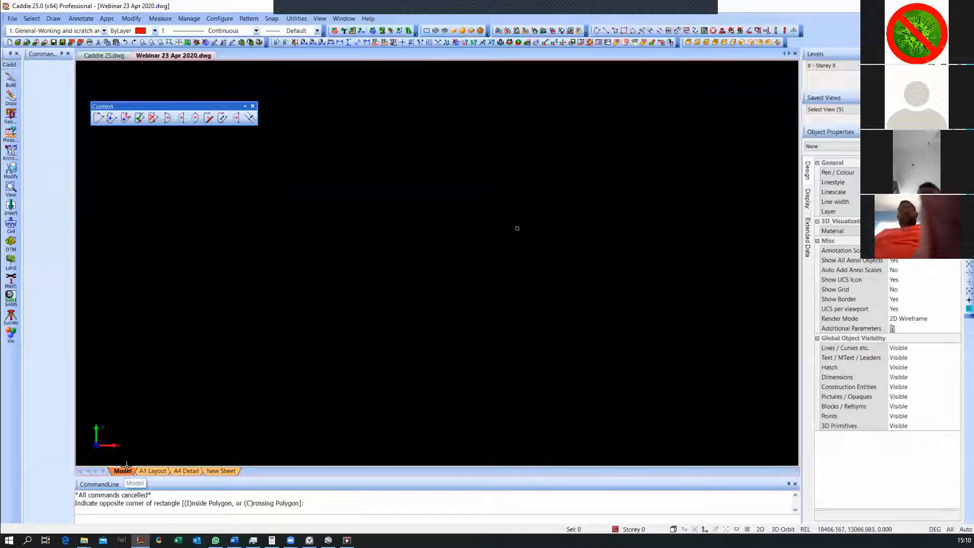
# Set the model space border size to A1 at a scale of 1:100 in the modelspace workspace setup
pyautogui.rightClick(122, 473)
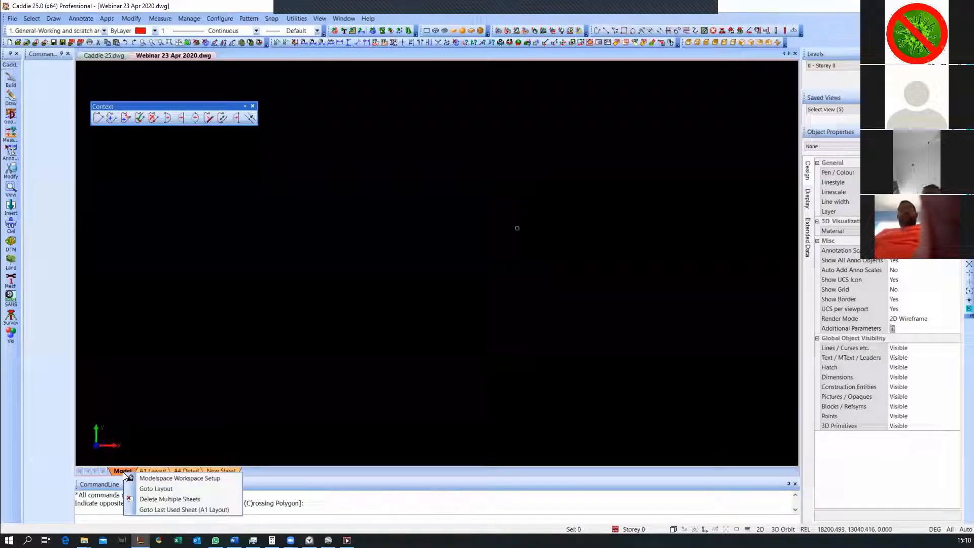
pyautogui.click(221, 478)
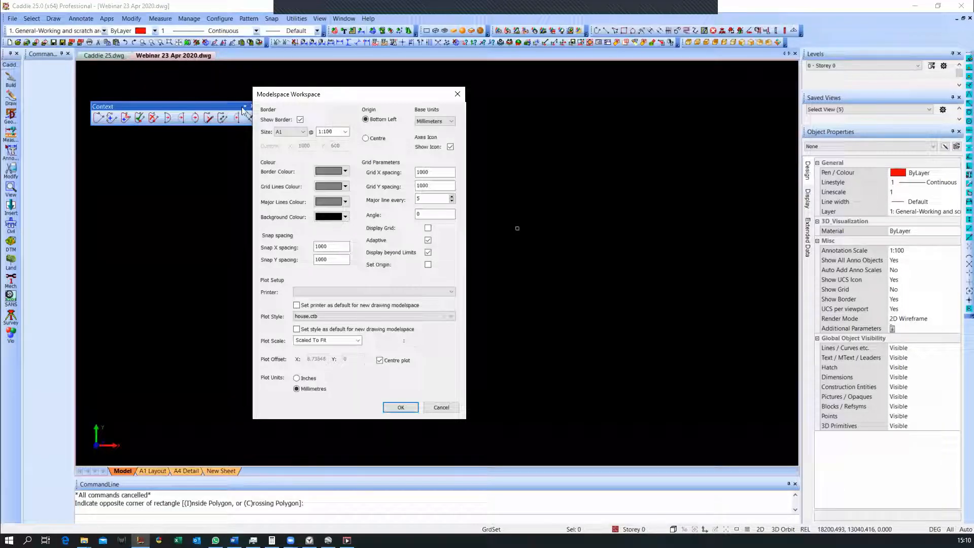
pyautogui.click(304, 132)
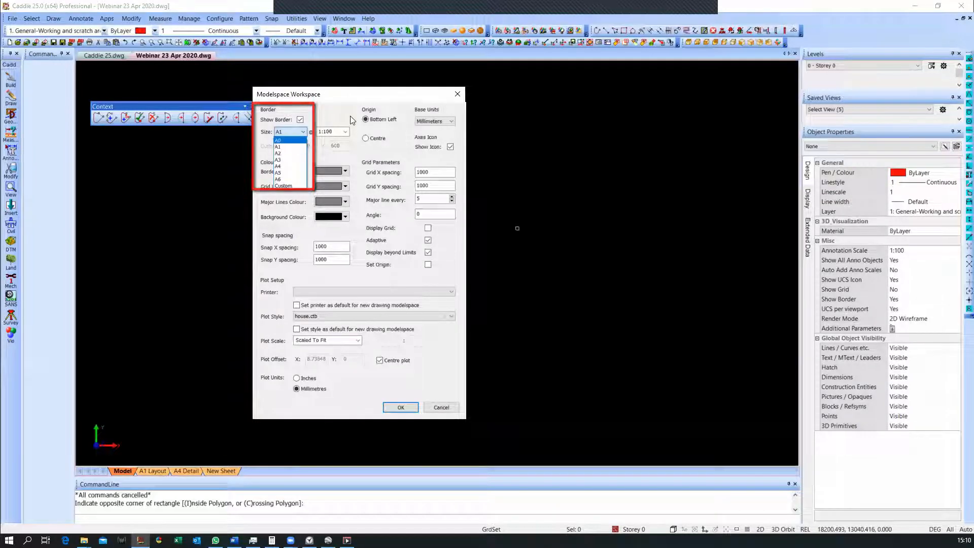
pyautogui.click(295, 147)
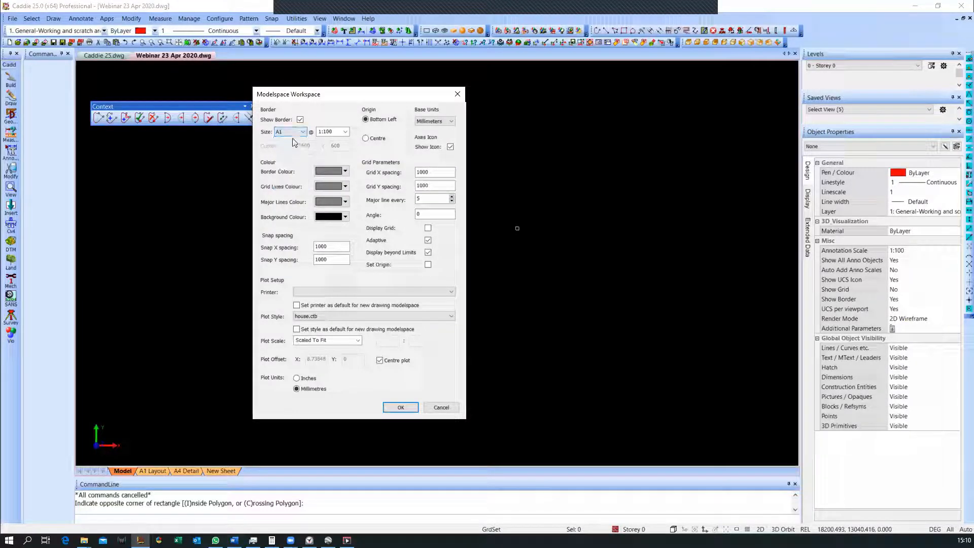
pyautogui.moveTo(307, 117)
pyautogui.mouseDown()
pyautogui.moveTo(306, 144)
pyautogui.moveTo(358, 124)
pyautogui.moveTo(307, 116)
pyautogui.mouseUp()
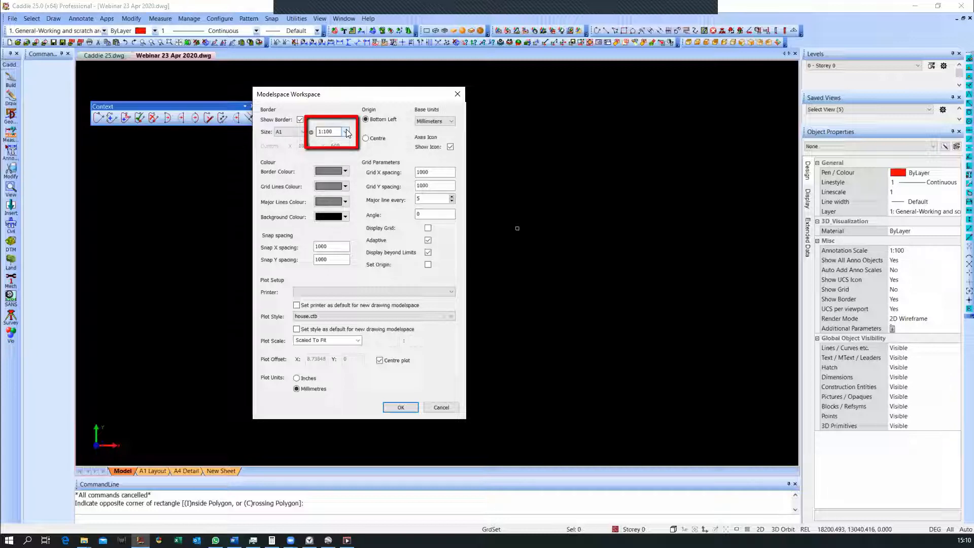
pyautogui.click(347, 132)
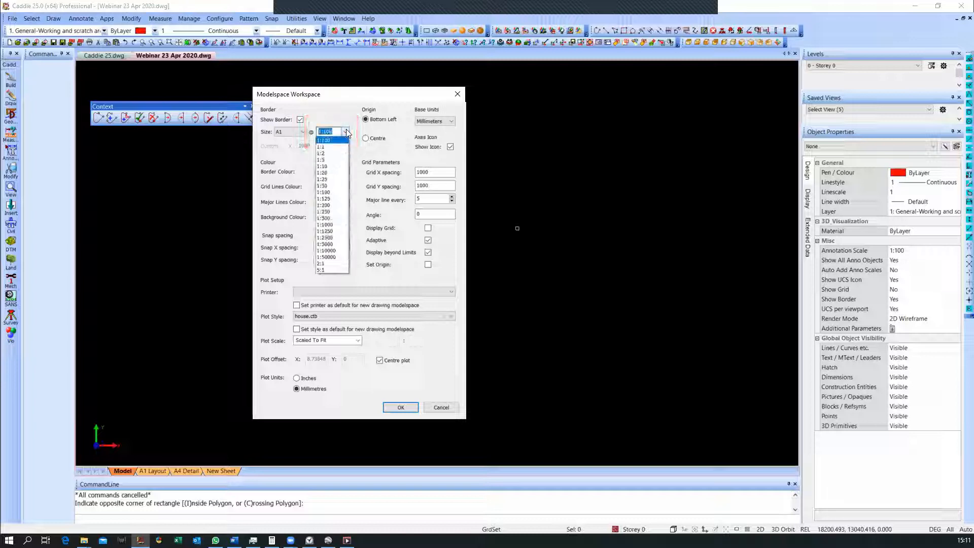
pyautogui.click(346, 131)
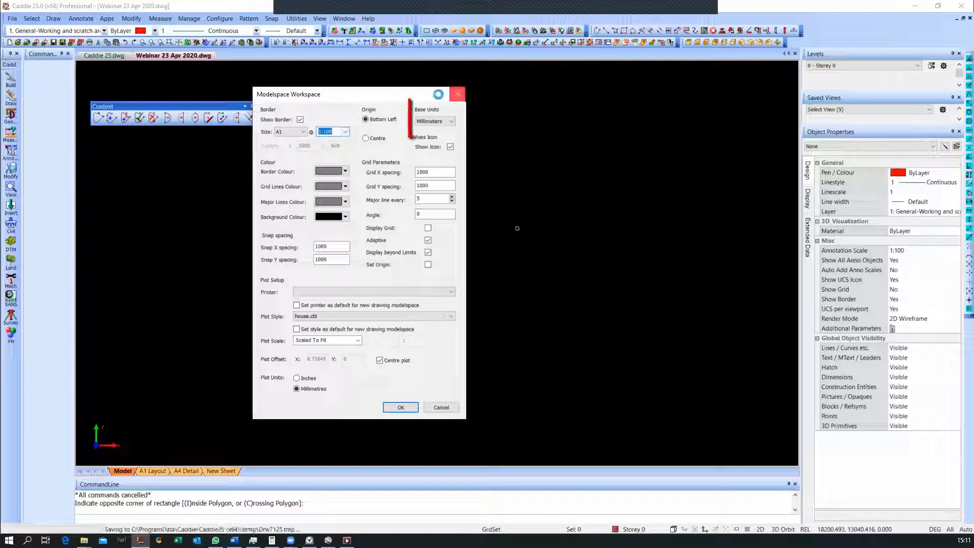
pyautogui.click(400, 407)
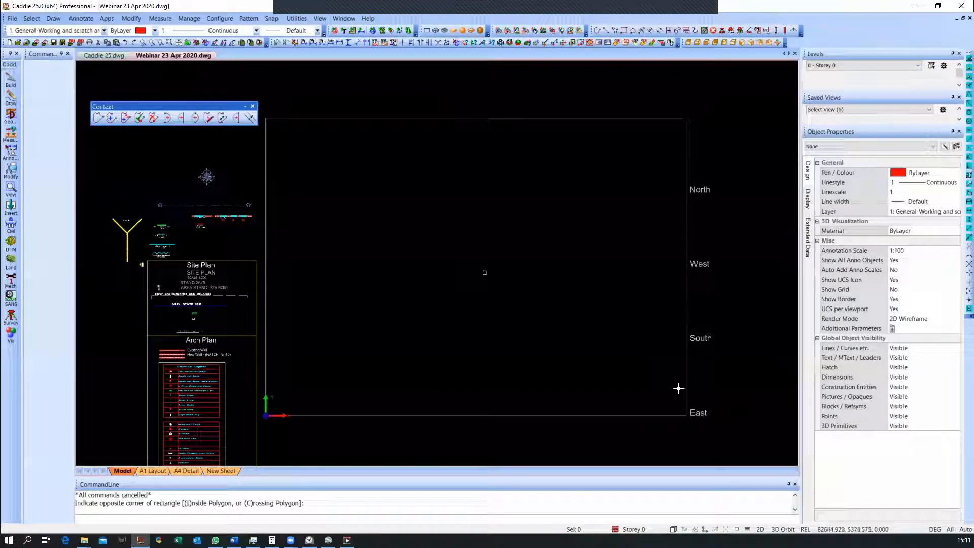
# Review the available annotation scales in the drawing's object properties, keeping 1:100
pyautogui.moveTo(679, 387); pyautogui.dragTo(677, 390, button='middle')
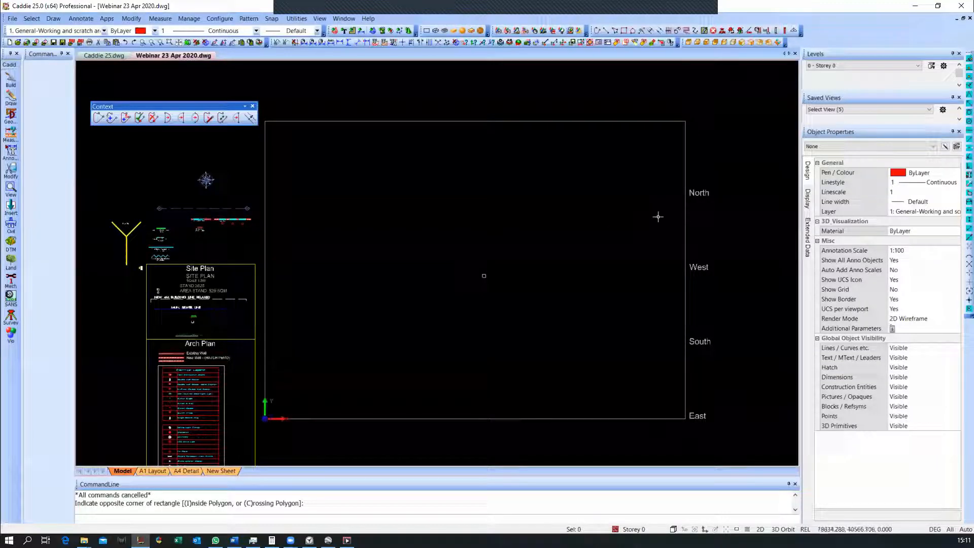
pyautogui.click(876, 252)
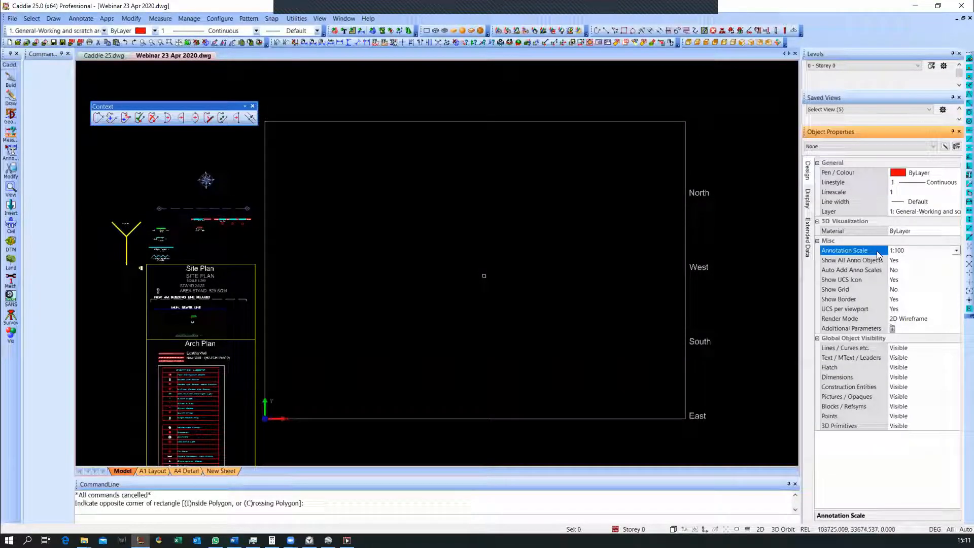
pyautogui.click(956, 251)
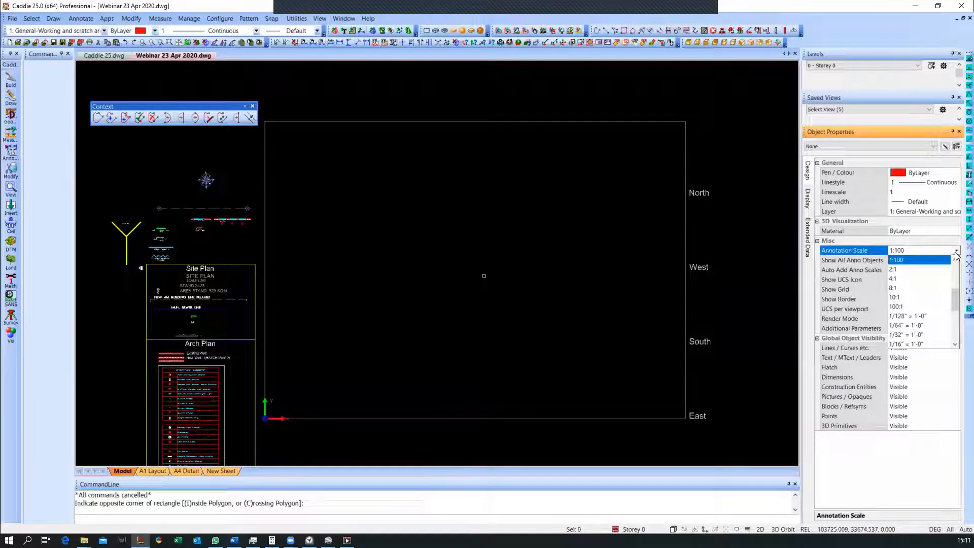
pyautogui.click(956, 252)
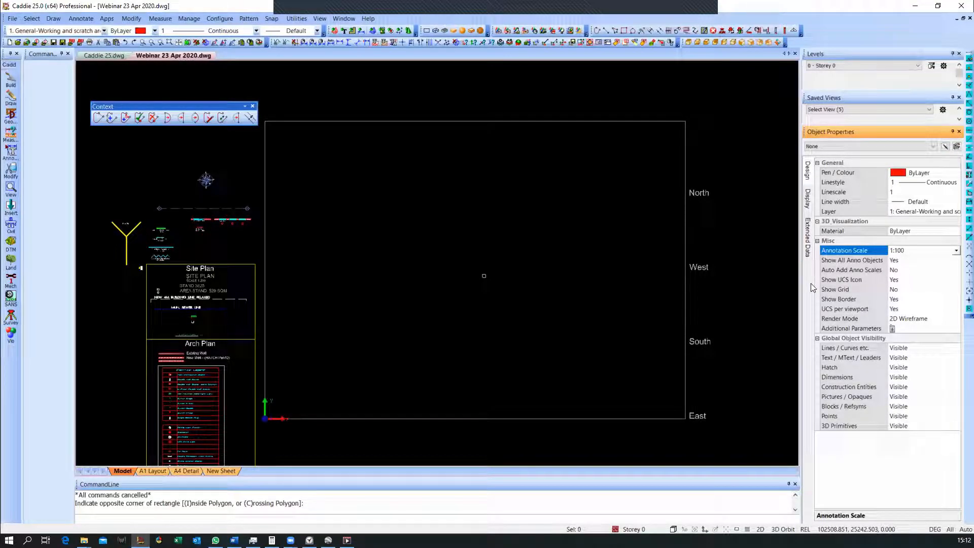
# Place a crossing pair of construction lines in the UCS X and Y directions inside the model space border
pyautogui.click(402, 42)
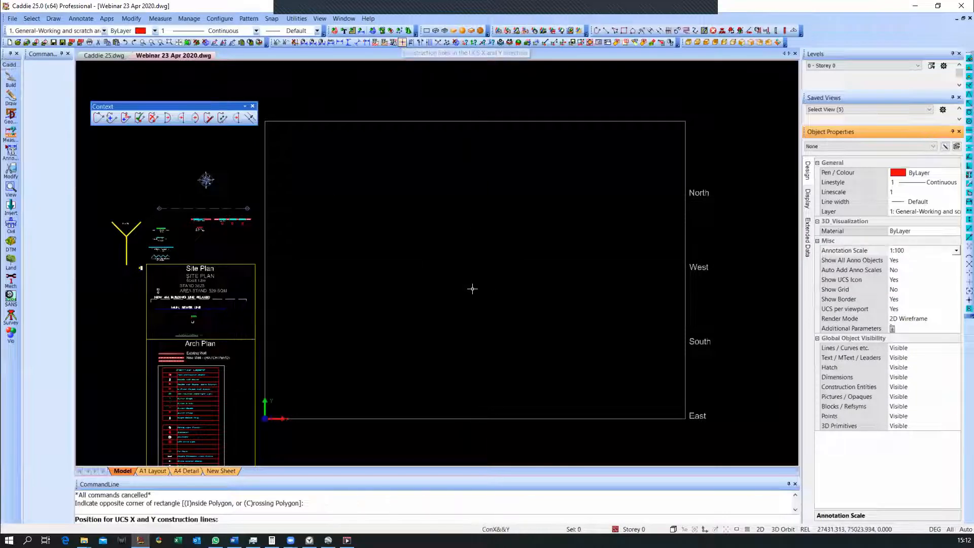
pyautogui.click(402, 42)
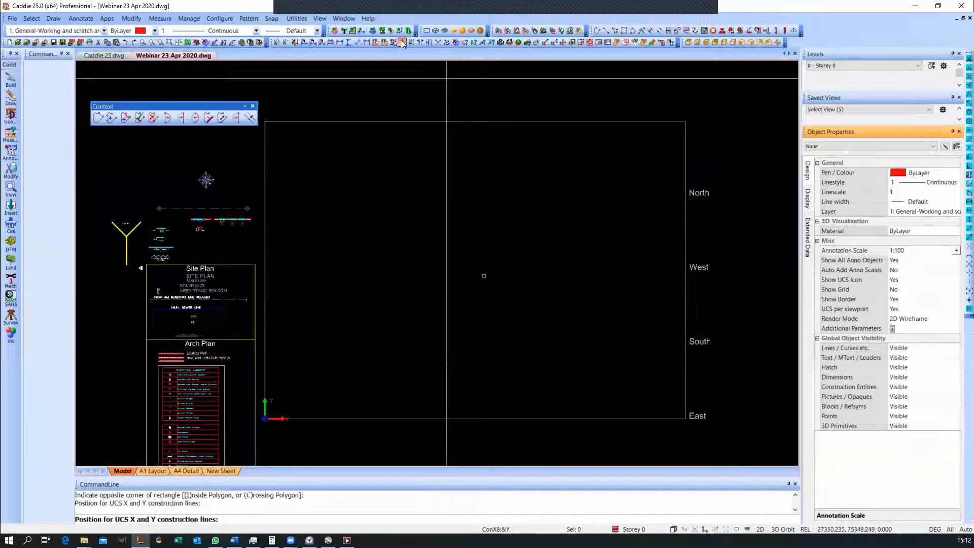
pyautogui.click(11, 119)
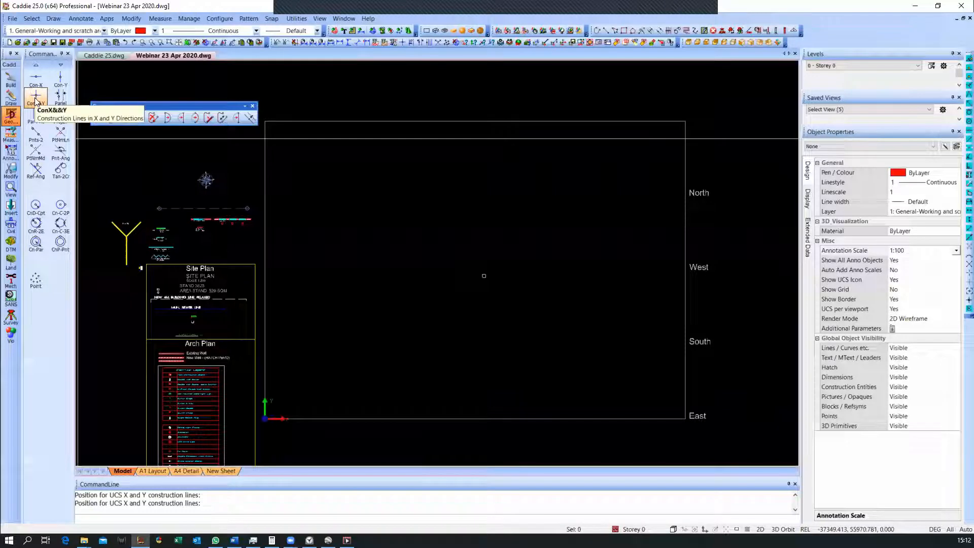
pyautogui.click(401, 42)
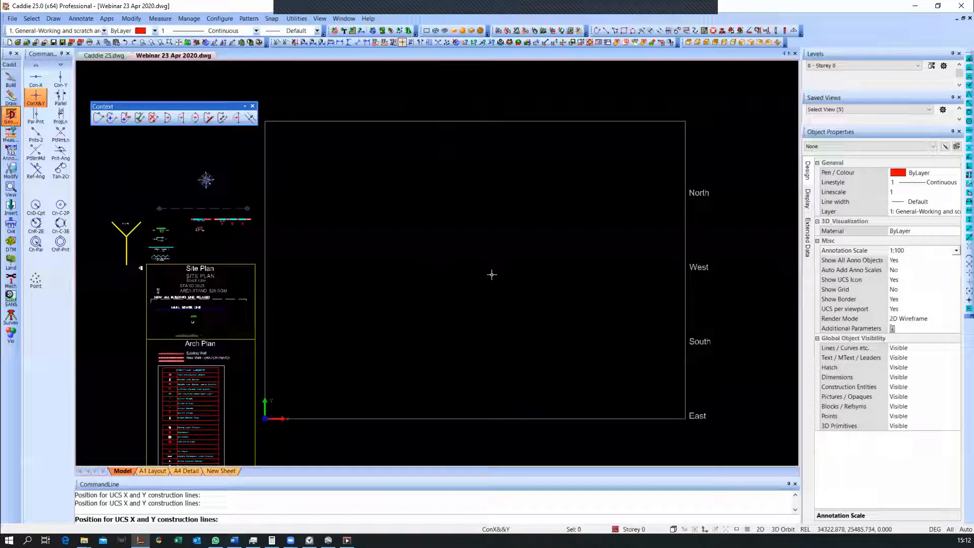
pyautogui.click(540, 220)
pyautogui.press('Escape')
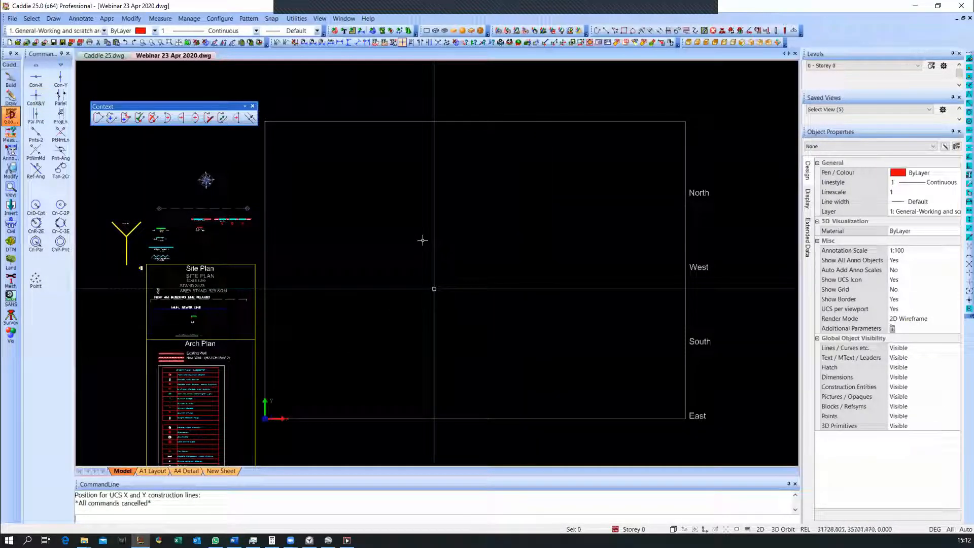
pyautogui.press('p')
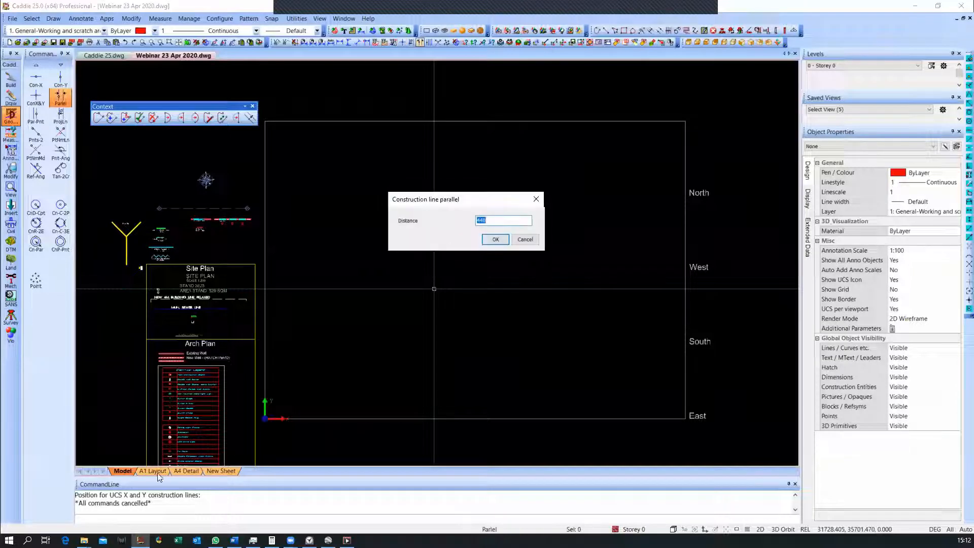
pyautogui.click(496, 239)
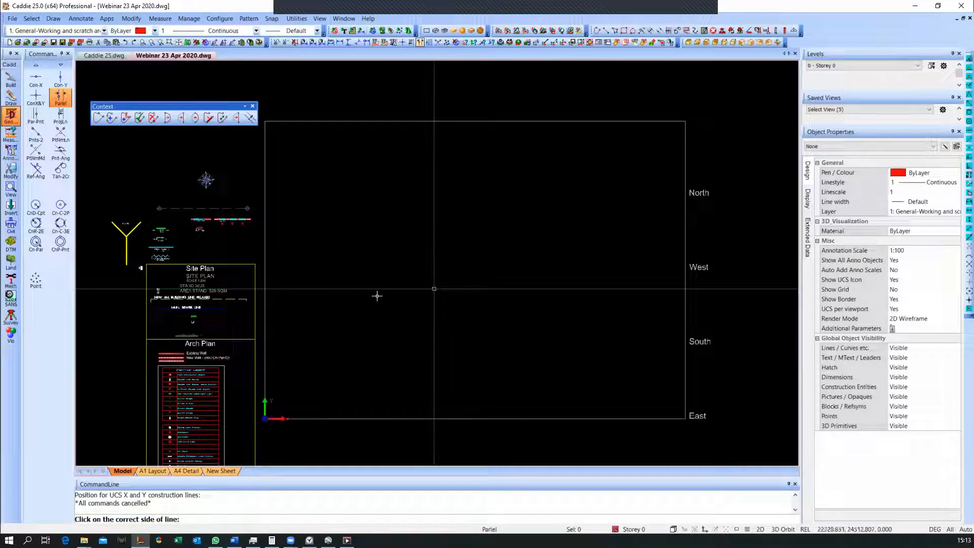
pyautogui.press('Escape')
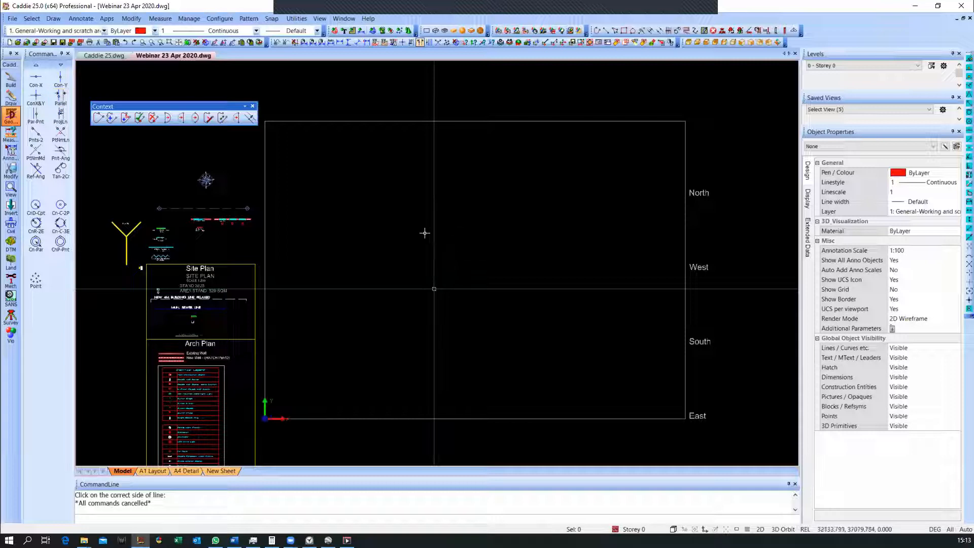
# Create parallel construction lines at 5000 mm spacing, three to the right of the vertical line and two above the horizontal line
pyautogui.press('p')
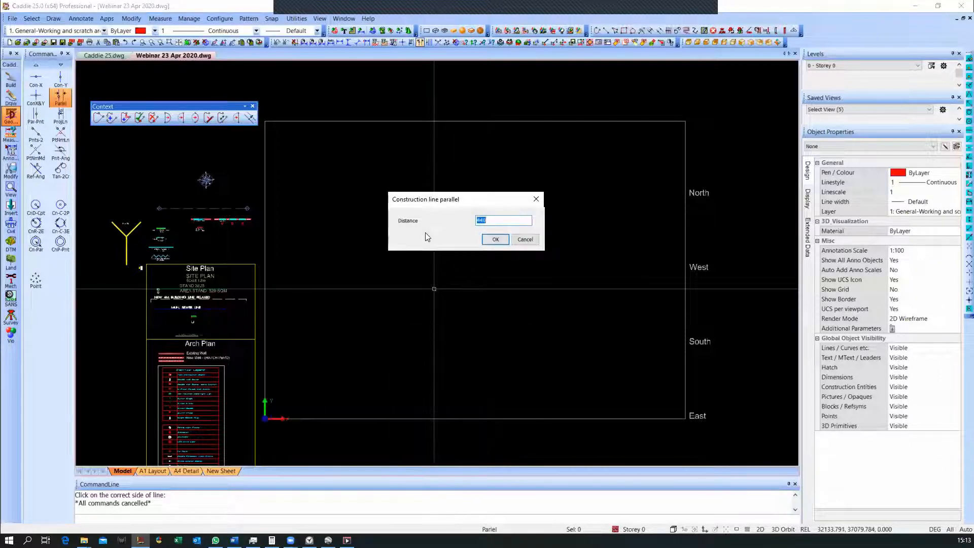
pyautogui.write('5000')
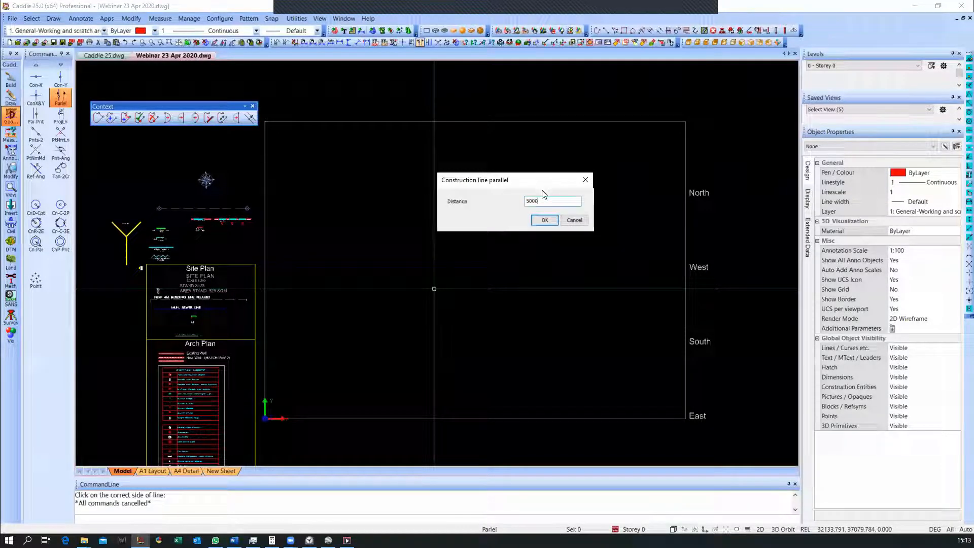
pyautogui.click(544, 220)
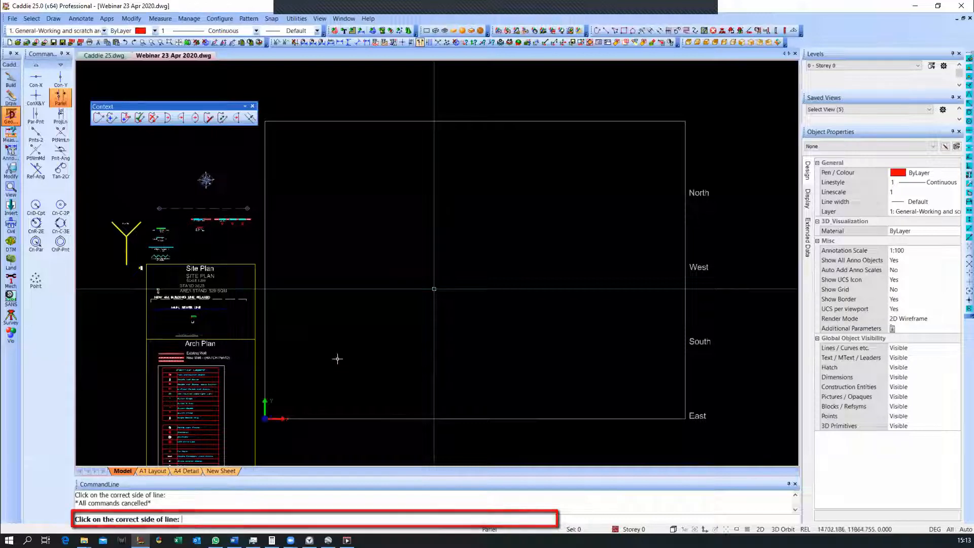
pyautogui.click(436, 211)
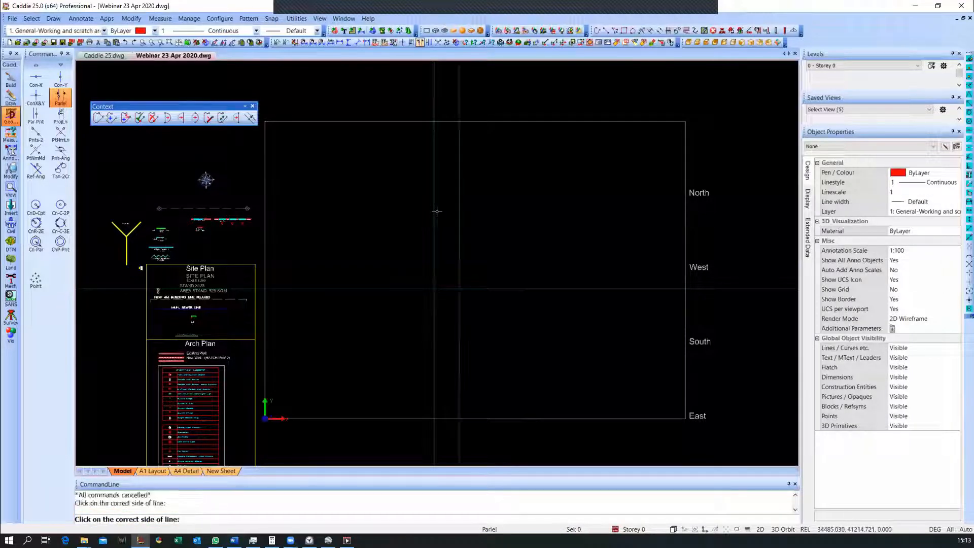
pyautogui.click(534, 285)
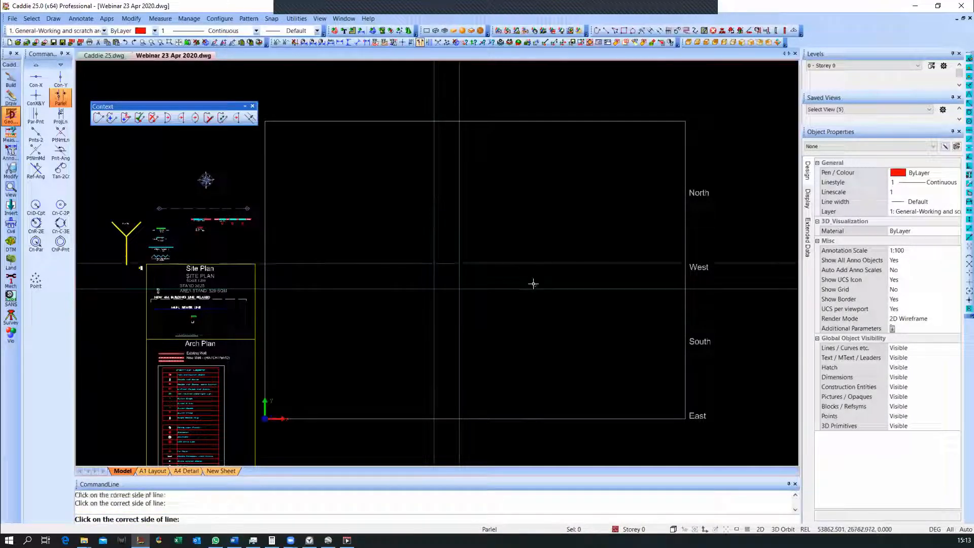
pyautogui.click(490, 218)
pyautogui.click(461, 203)
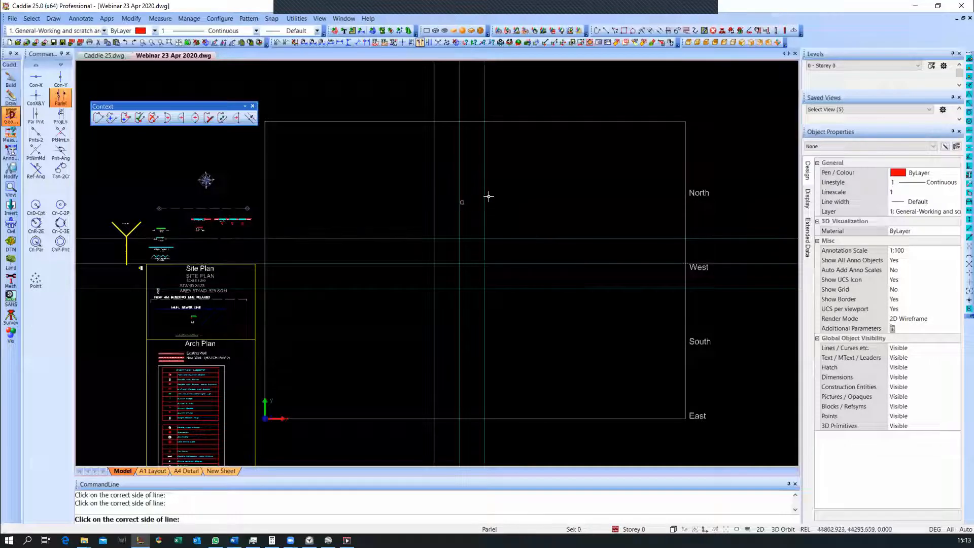
pyautogui.click(490, 196)
pyautogui.press('Escape')
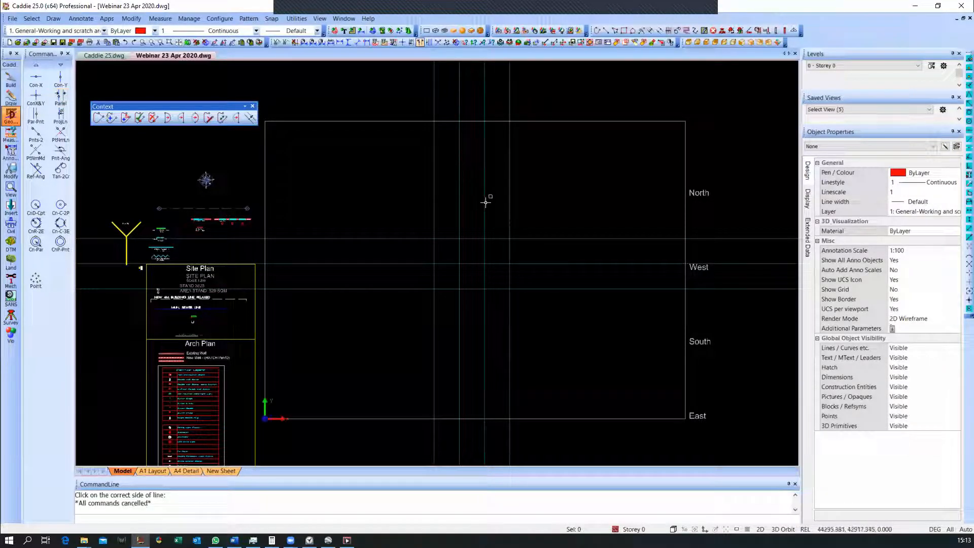
# Draw a closed stepped polyline through the construction line intersections, three bays wide at the base with one raised middle bay
pyautogui.click(597, 31)
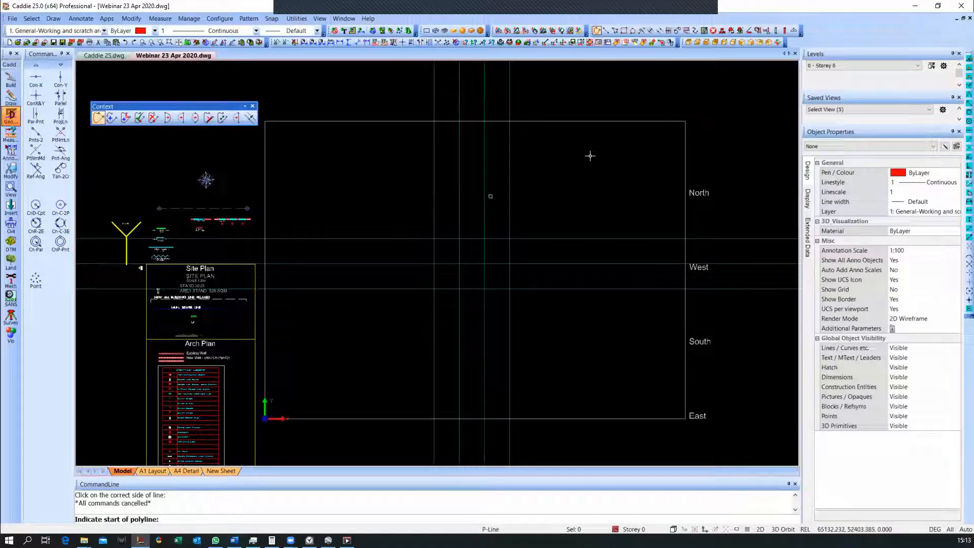
pyautogui.click(433, 288)
pyautogui.click(434, 263)
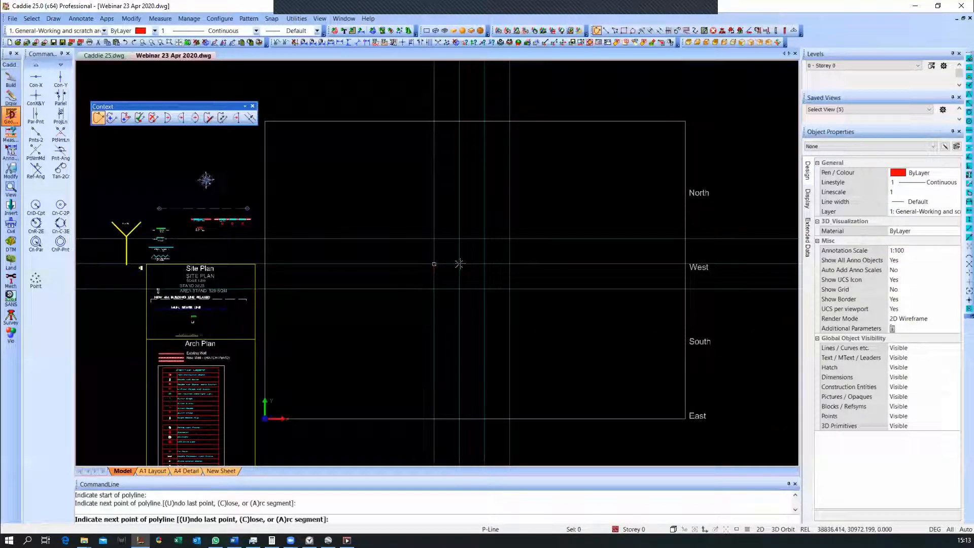
pyautogui.click(459, 263)
pyautogui.click(459, 239)
pyautogui.click(484, 238)
pyautogui.click(484, 263)
pyautogui.click(510, 263)
pyautogui.click(509, 289)
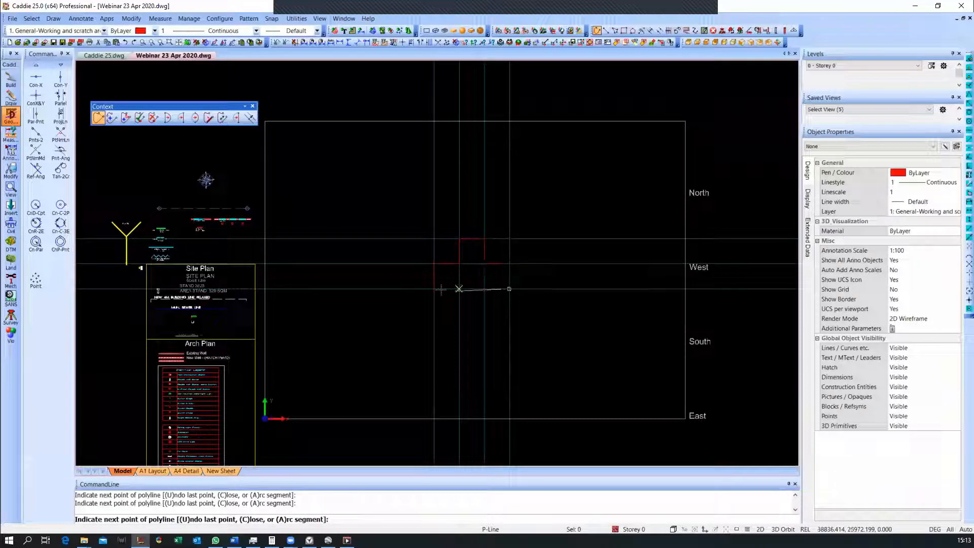
pyautogui.click(434, 289)
# Select the stepped polyline outline and inspect its length and area in the object properties
pyautogui.scroll(5, 436, 282)
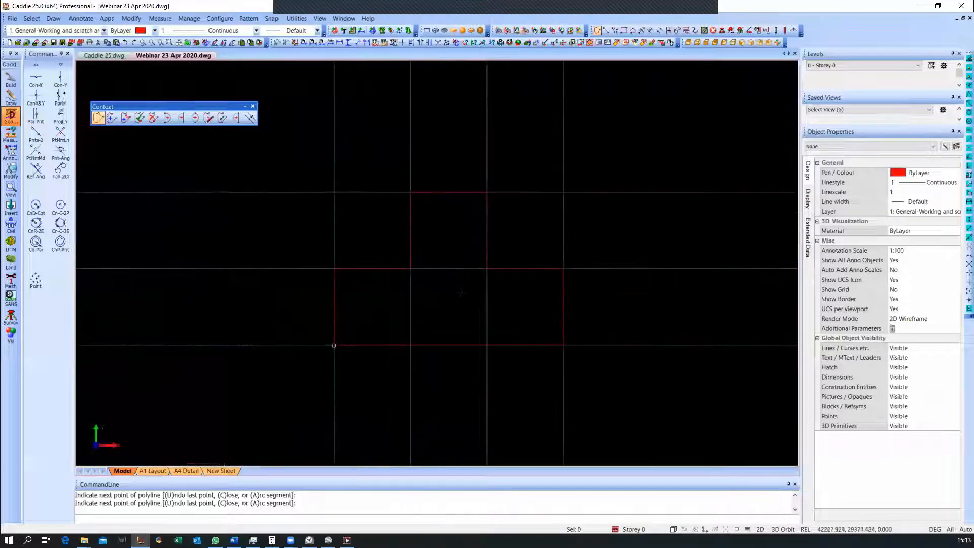
pyautogui.scroll(1, 437, 265)
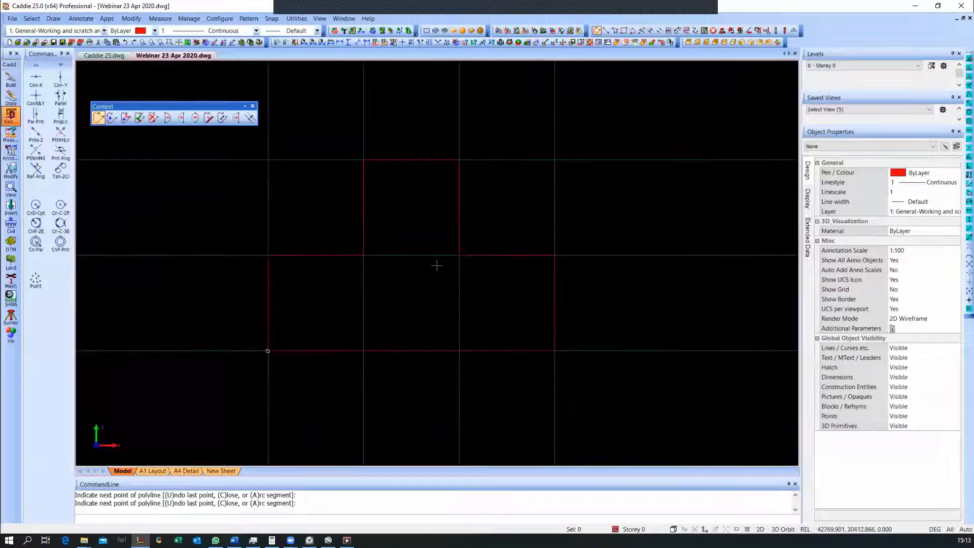
pyautogui.click(365, 230)
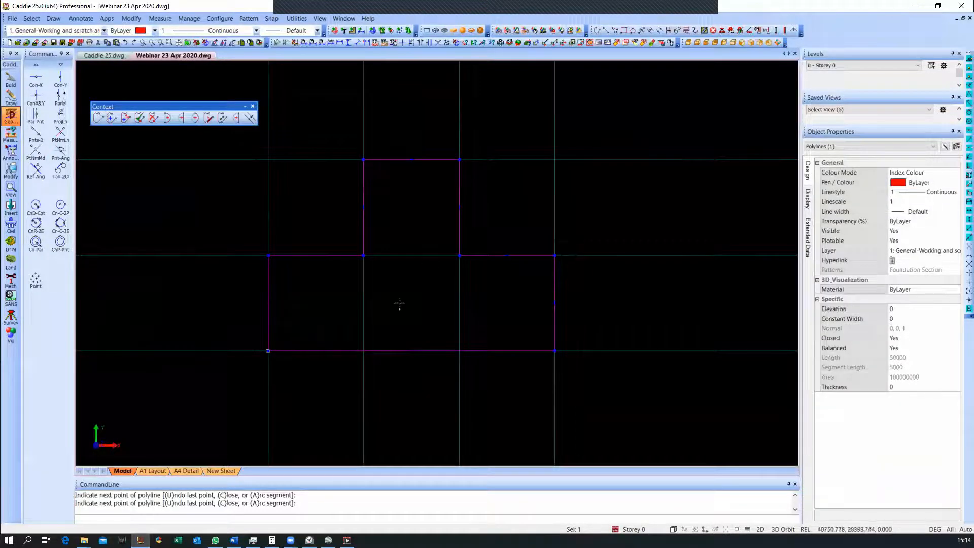
pyautogui.scroll(-3, 399, 307)
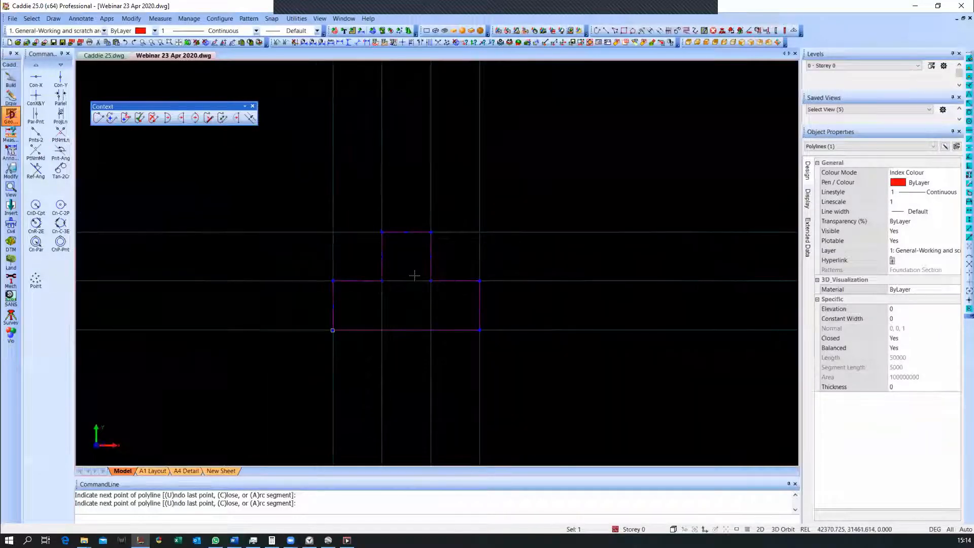
# Start a polyline in the empty area above and to the right of the first outline, with segments 5000 up and 5000 right
pyautogui.press('Escape')
pyautogui.scroll(-2, 415, 277)
pyautogui.moveTo(430, 259); pyautogui.dragTo(420, 303, button='middle')
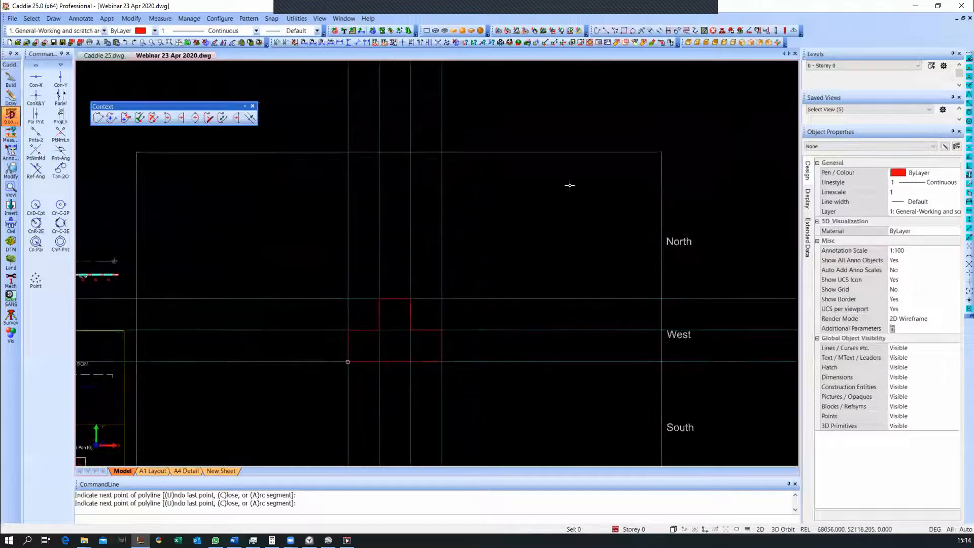
pyautogui.rightClick(597, 30)
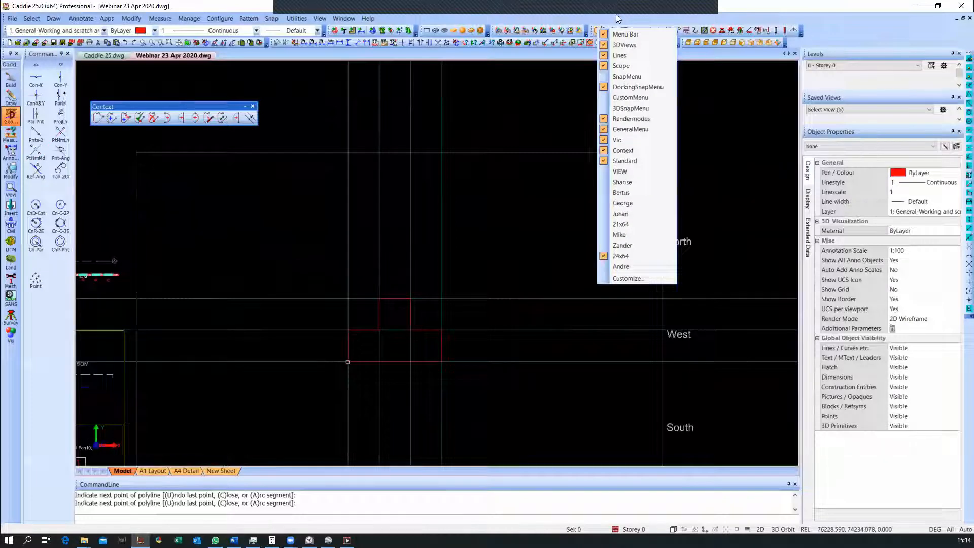
pyautogui.click(597, 29)
pyautogui.click(597, 31)
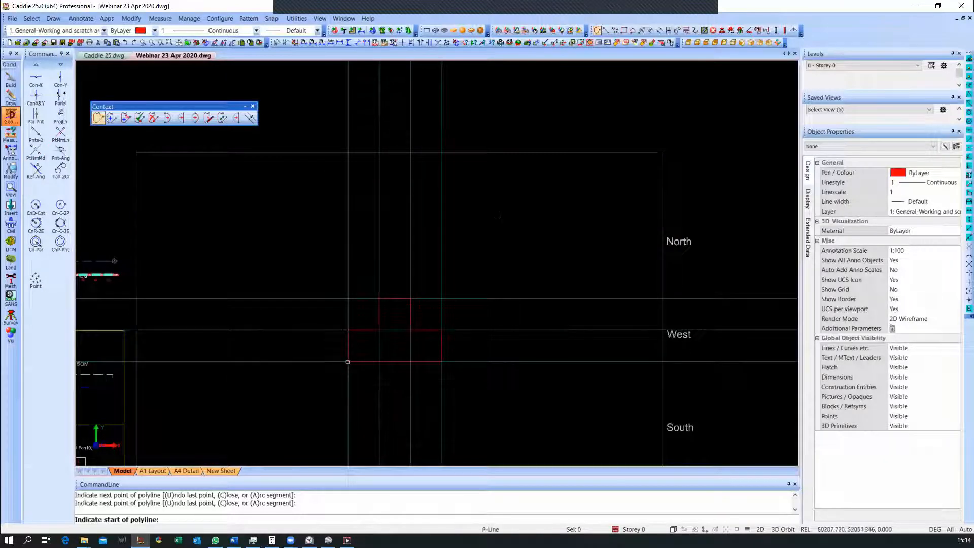
pyautogui.click(493, 251)
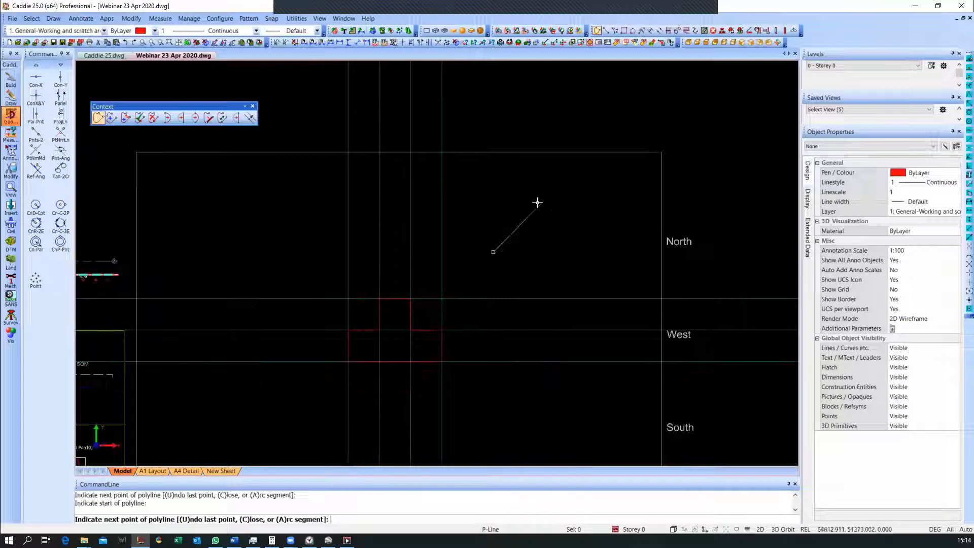
pyautogui.write('5000')
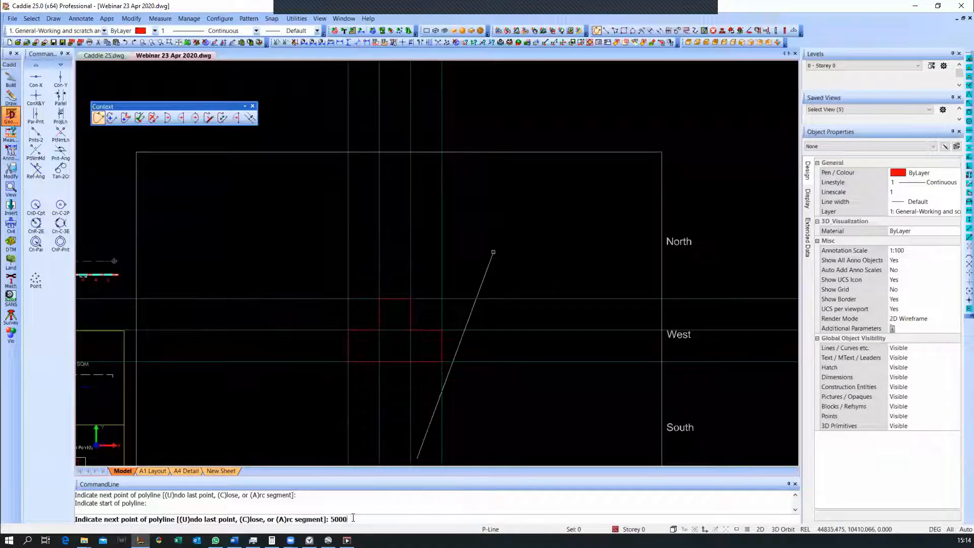
pyautogui.moveTo(351, 519); pyautogui.dragTo(331, 520)
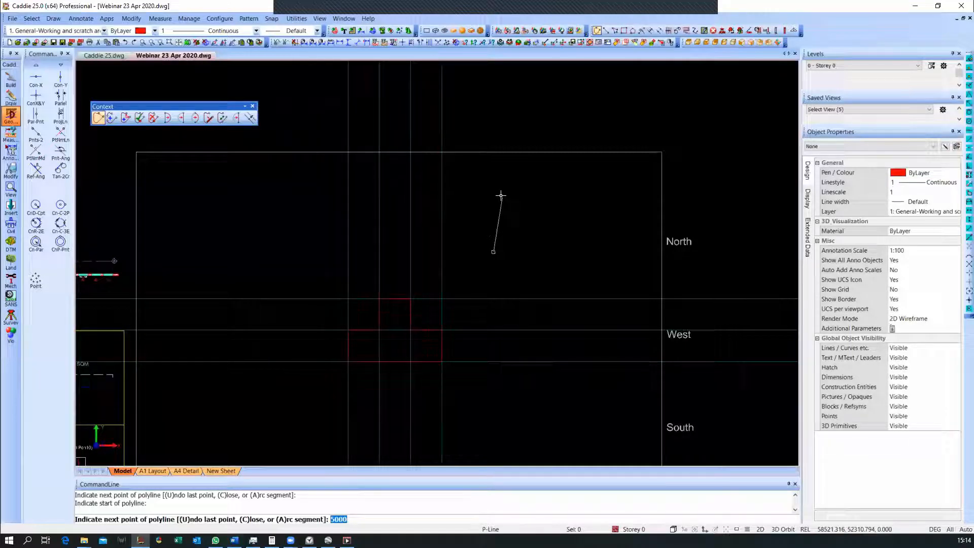
pyautogui.press('Up')
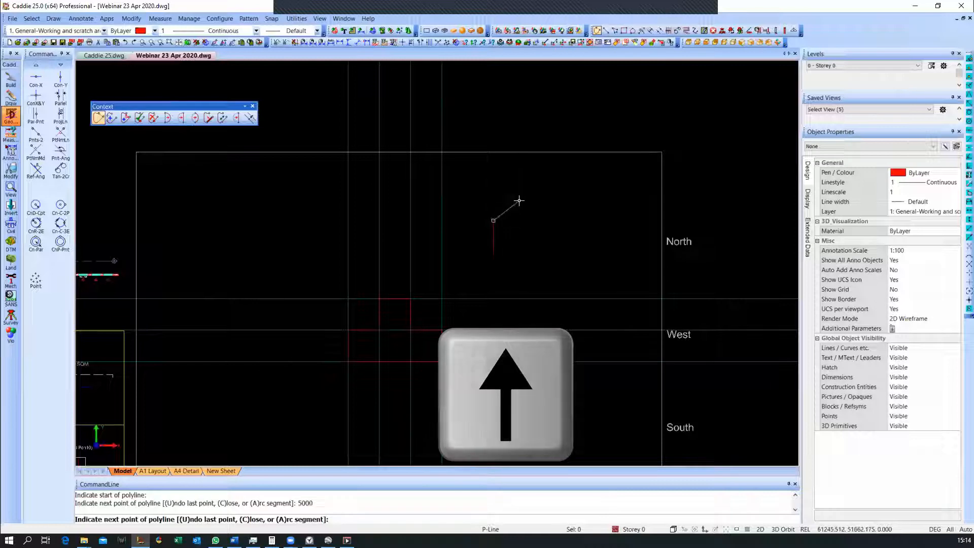
pyautogui.write('5000')
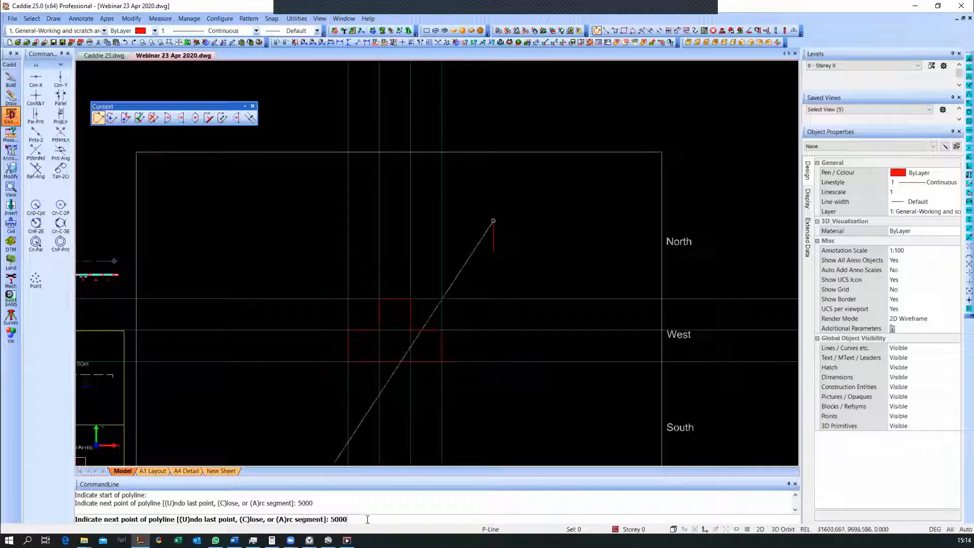
pyautogui.press('Right')
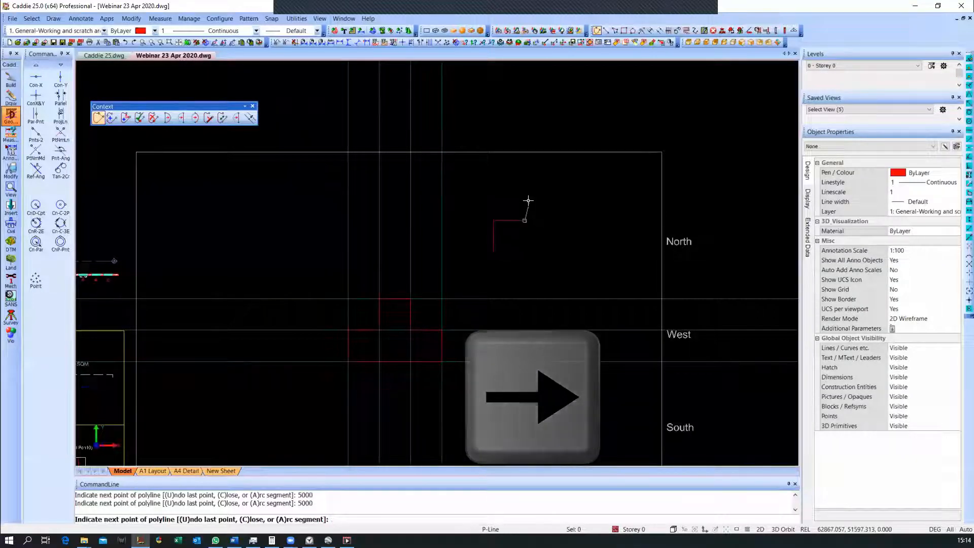
# Continue the polyline with 5000 segments up, right, down, right and down, and close it into a stepped outline
pyautogui.write('500')
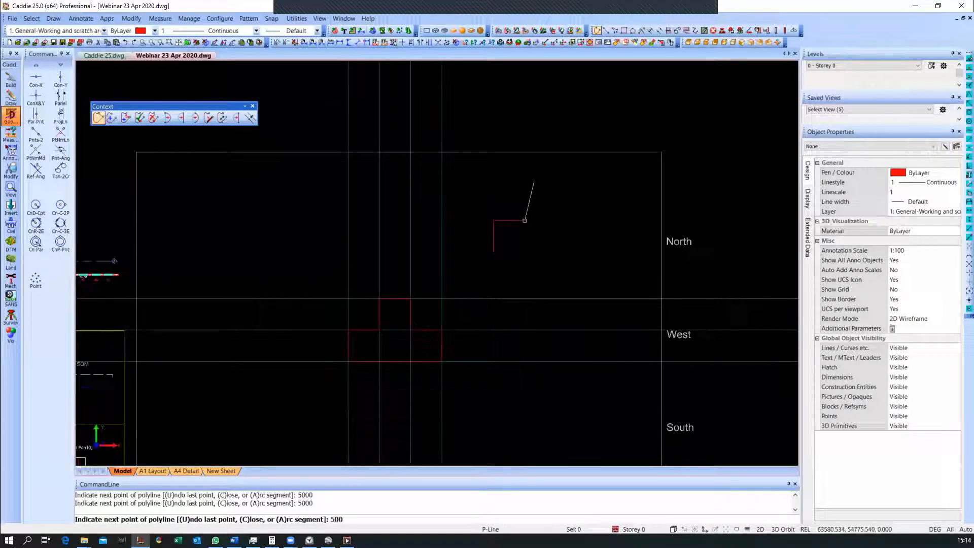
pyautogui.write('0')
pyautogui.press('Up')
pyautogui.write('5')
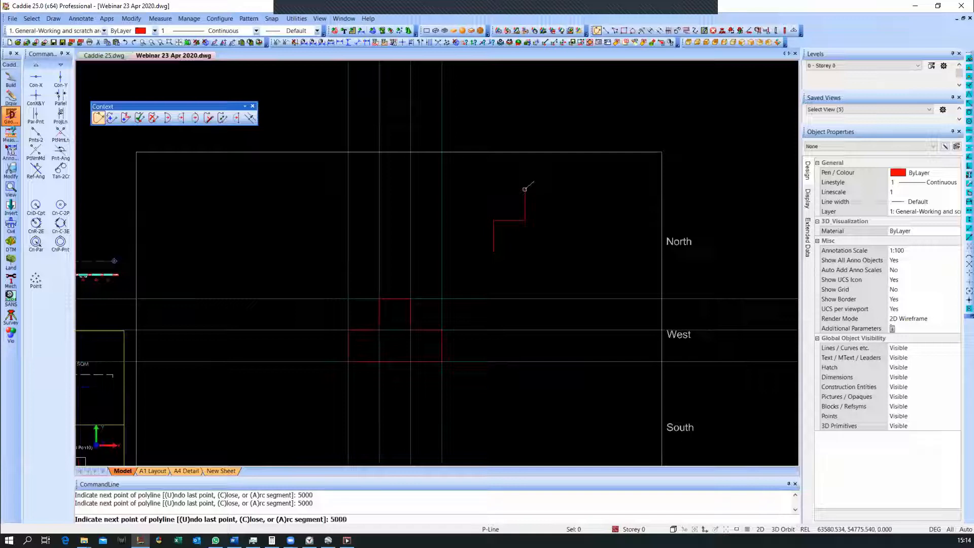
pyautogui.press('Right')
pyautogui.write('5000')
pyautogui.press('Down')
pyautogui.write('5000')
pyautogui.press('Right')
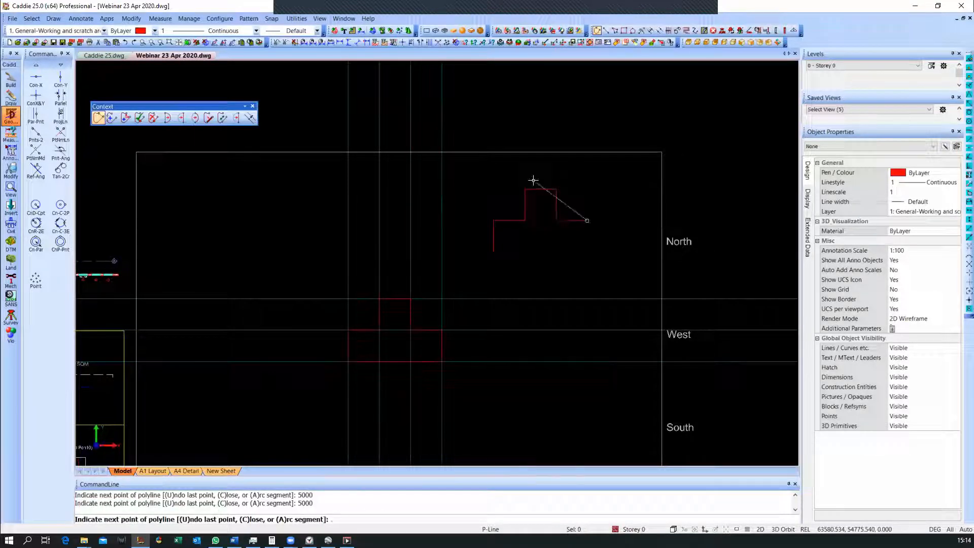
pyautogui.press('Down')
pyautogui.press('c')
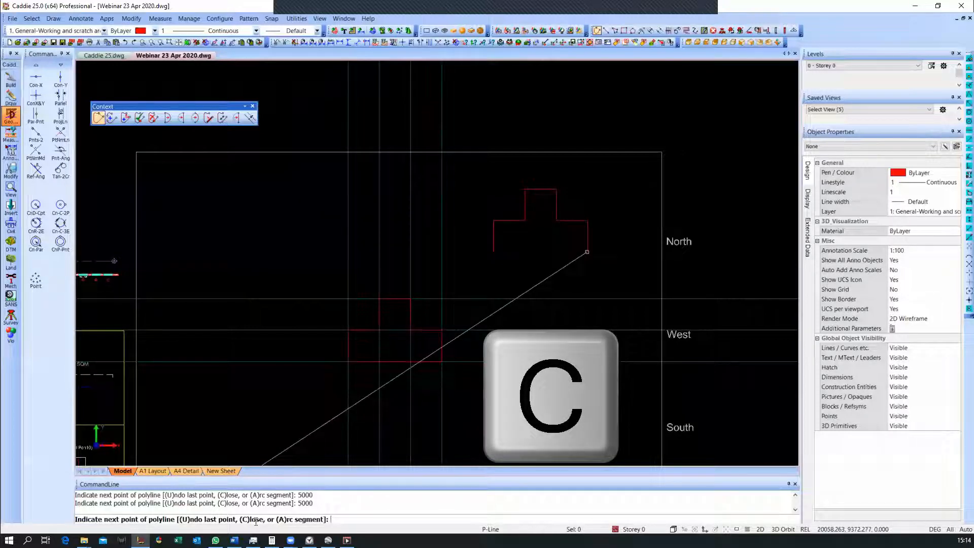
pyautogui.click(557, 221)
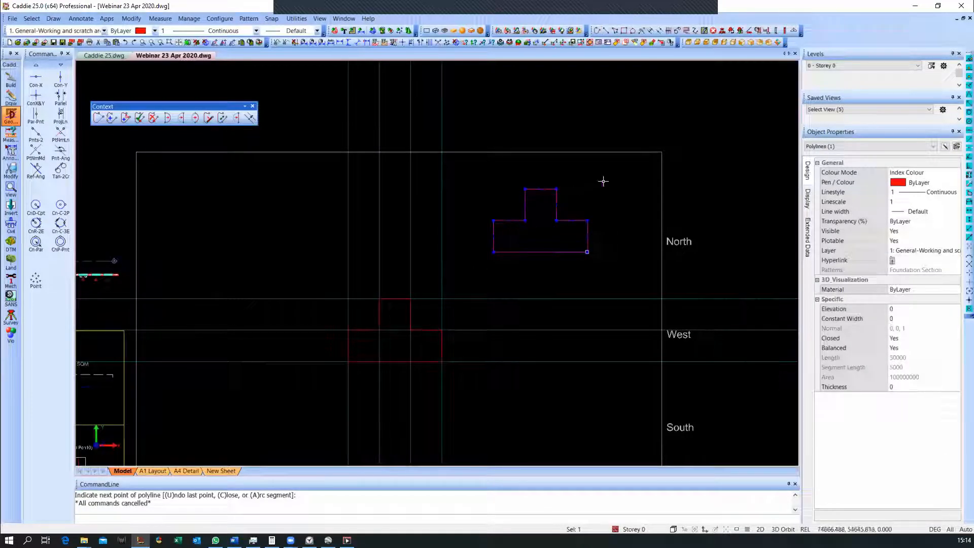
pyautogui.moveTo(553, 211); pyautogui.dragTo(544, 235, button='middle')
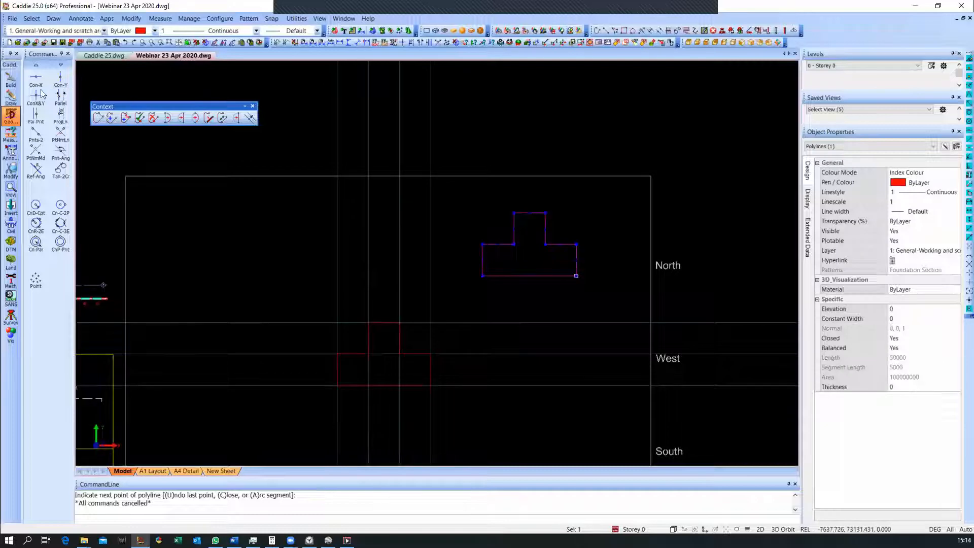
# Start the Wall command with the New Wall style, wall height 2720, left origin, straight type and variable width 220
pyautogui.click(10, 79)
pyautogui.press('Escape')
pyautogui.click(35, 79)
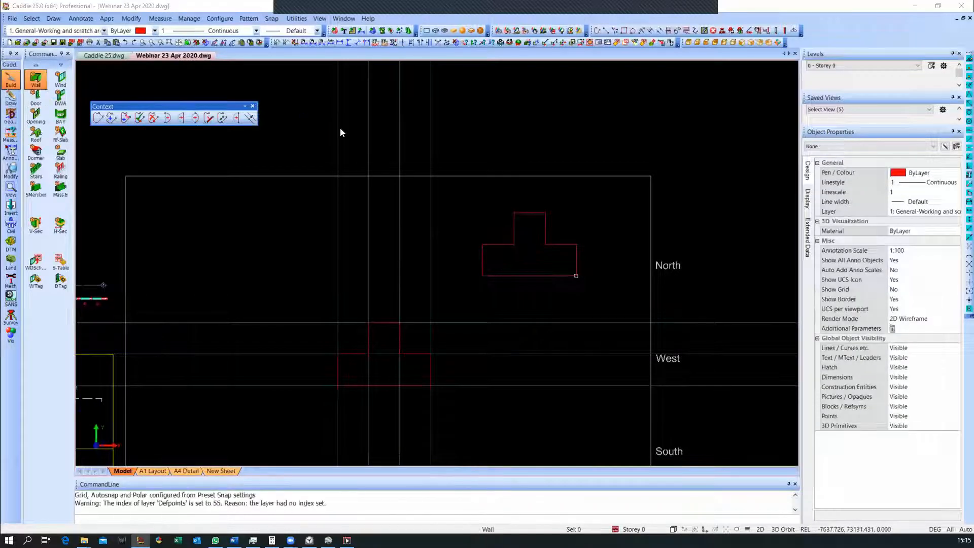
pyautogui.click(459, 203)
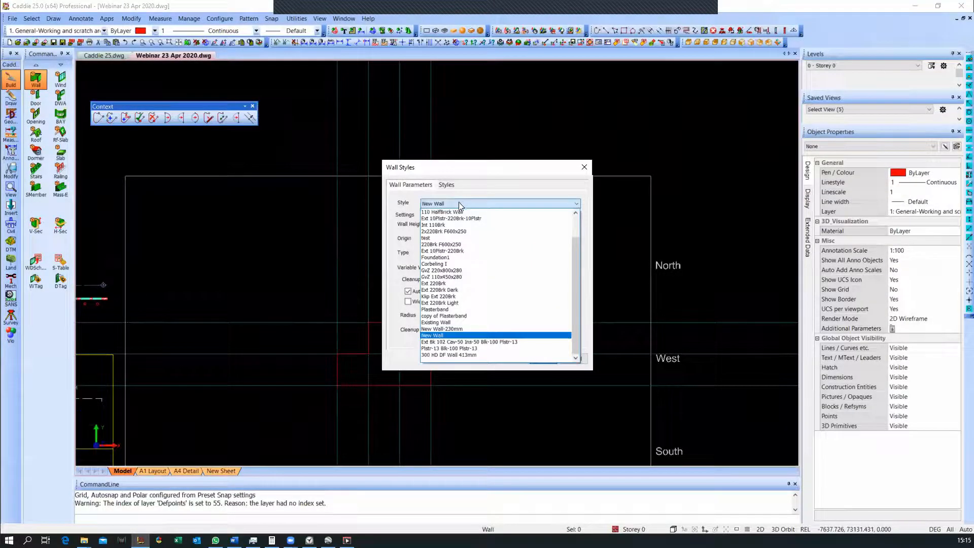
pyautogui.click(481, 190)
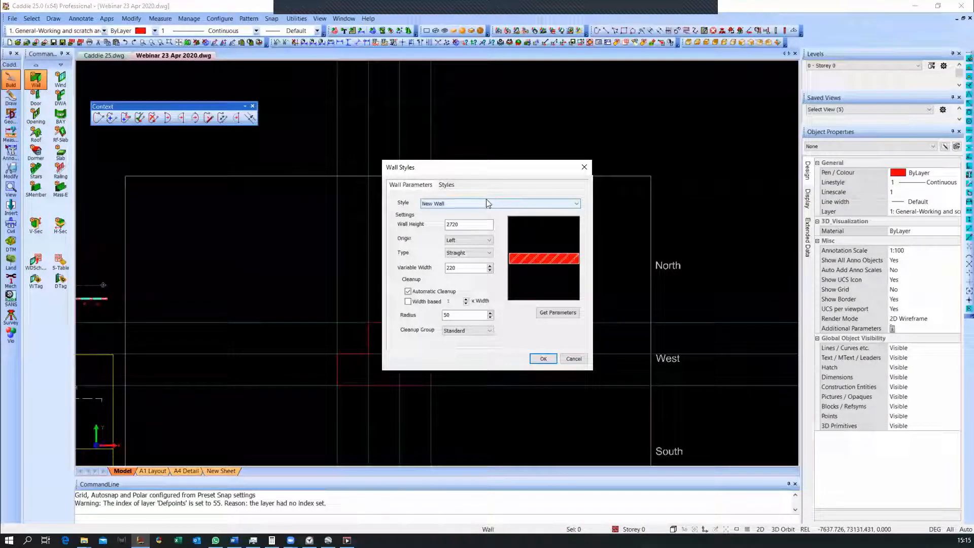
pyautogui.click(486, 200)
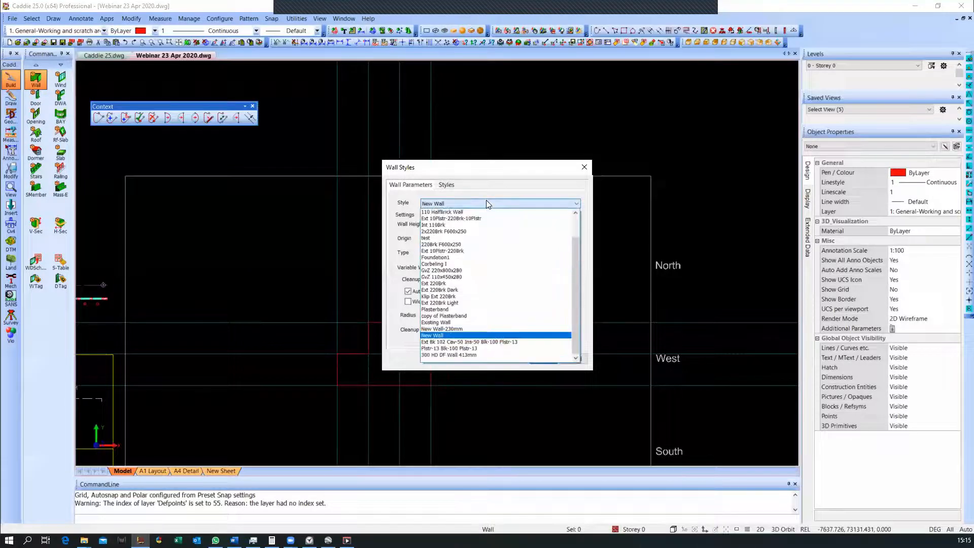
pyautogui.click(486, 200)
pyautogui.press('Tab')
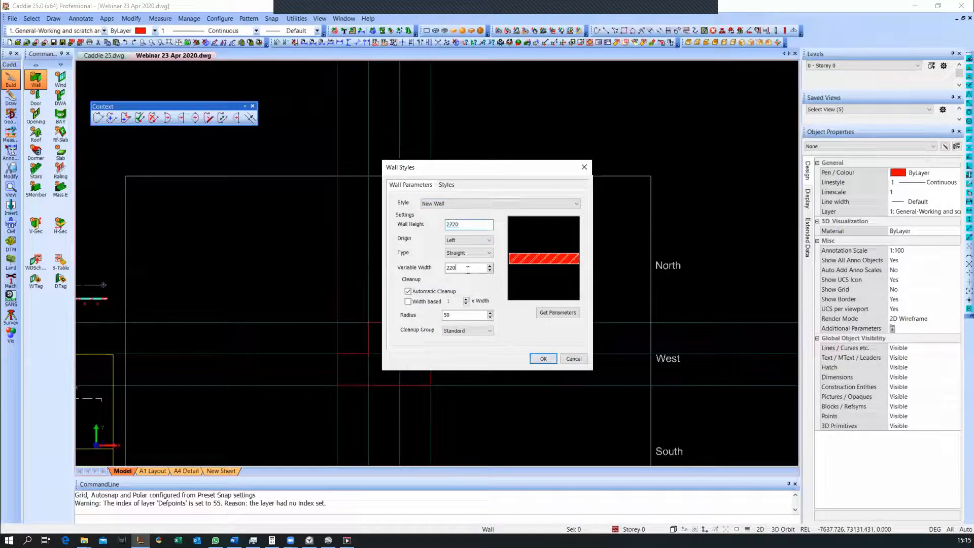
pyautogui.click(542, 359)
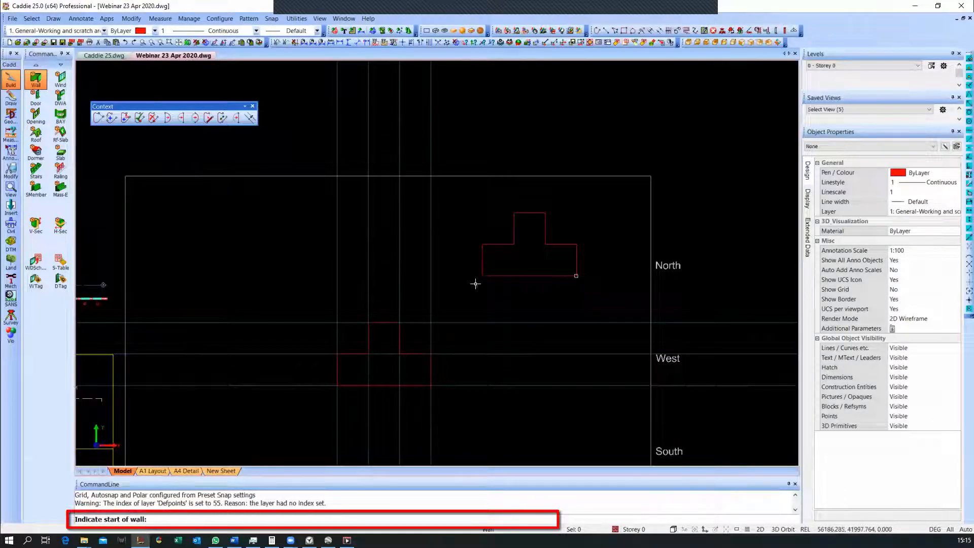
# Draw walls along the new outline from its lower-left corner, through the left step, to the upper-right corner of the raised middle bay
pyautogui.press('e')
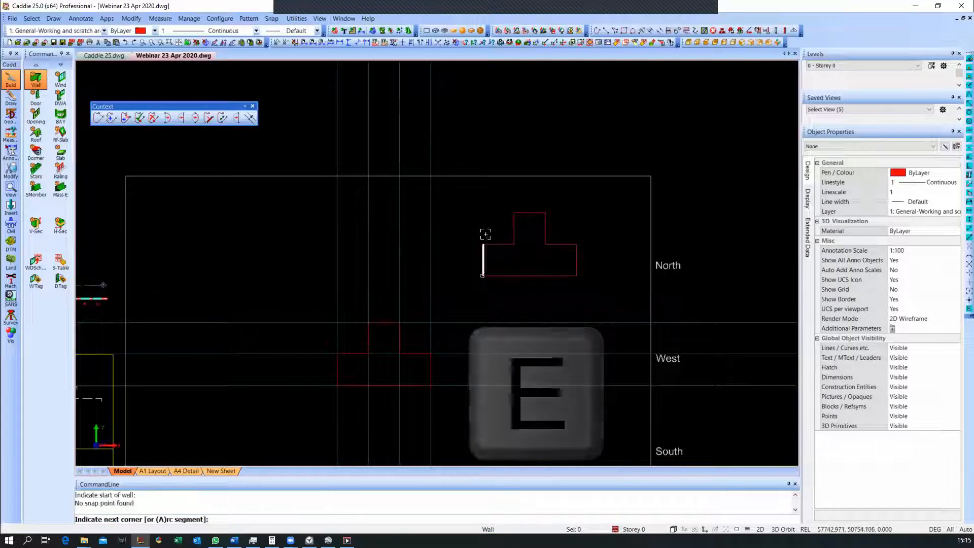
pyautogui.click(482, 244)
pyautogui.scroll(2, 525, 241)
pyautogui.scroll(4, 525, 242)
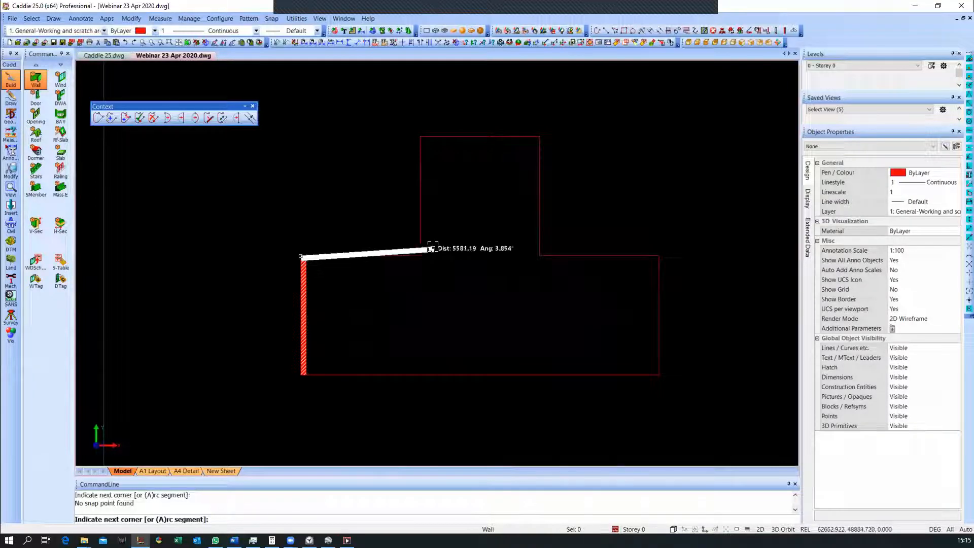
pyautogui.click(426, 252)
pyautogui.click(423, 138)
pyautogui.click(539, 138)
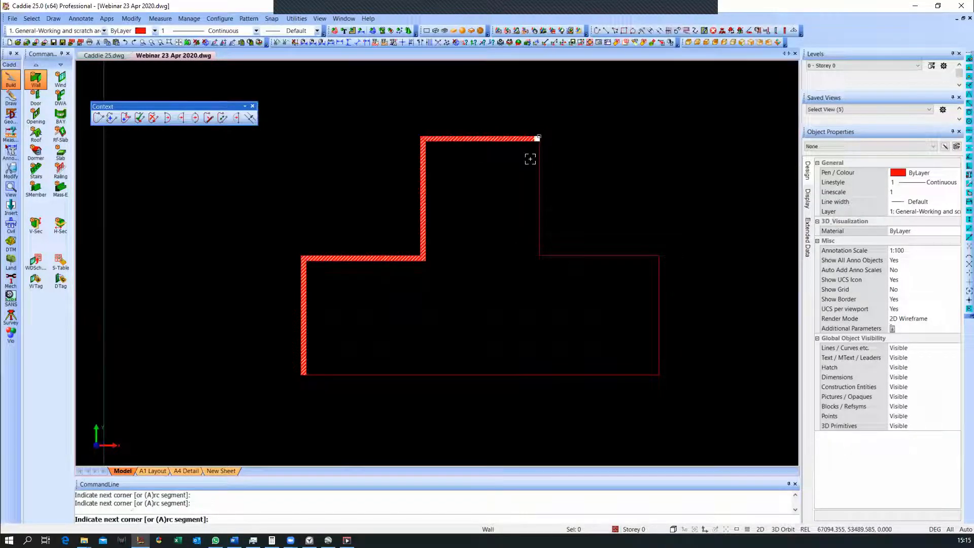
pyautogui.scroll(-2, 538, 139)
pyautogui.press('Escape')
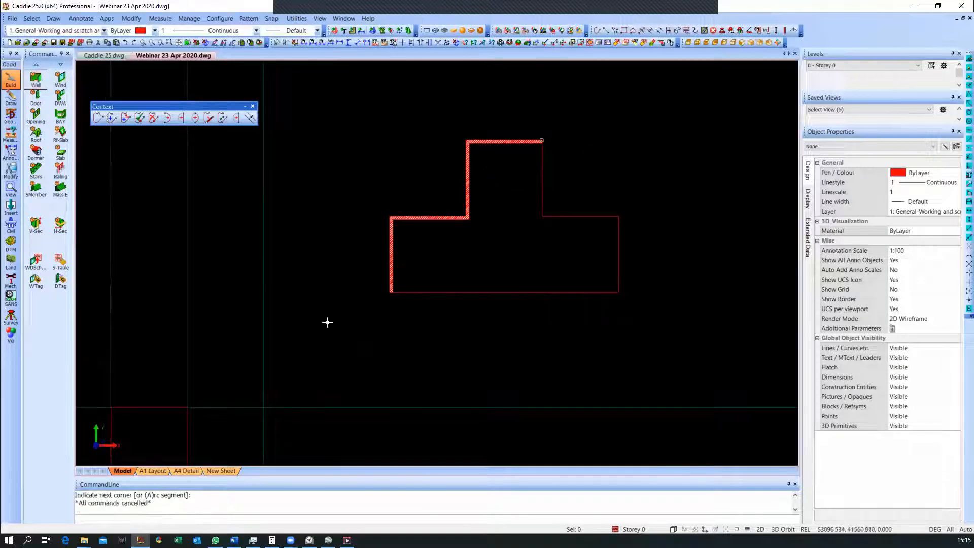
# Delete the wall segments drawn over the stepped outline, keeping the polyline
pyautogui.click(598, 100)
pyautogui.press('Delete')
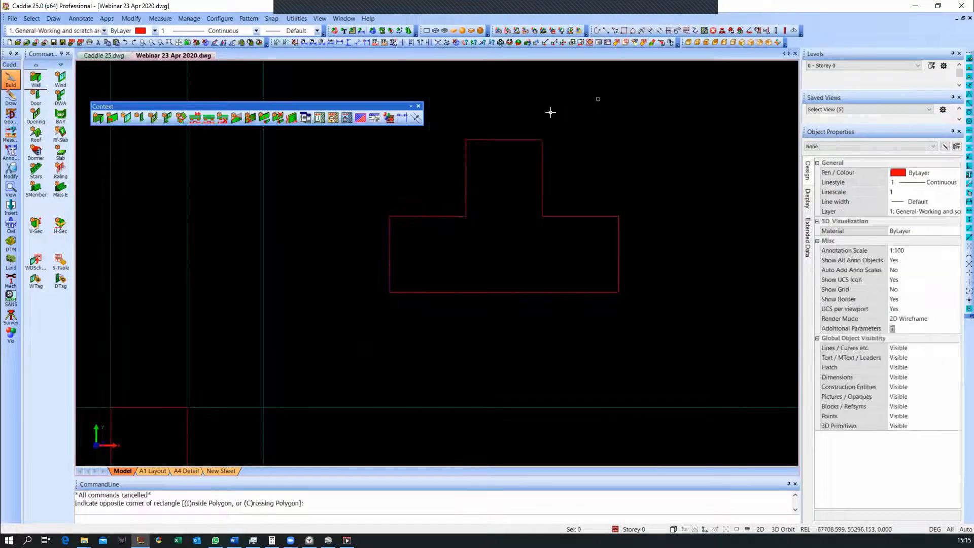
# Select the second stepped polyline and inspect its area in the object properties
pyautogui.moveTo(550, 108)
pyautogui.mouseDown(button='middle')
pyautogui.moveTo(533, 154)
pyautogui.moveTo(520, 157)
pyautogui.mouseUp(button='middle')
pyautogui.click(439, 232)
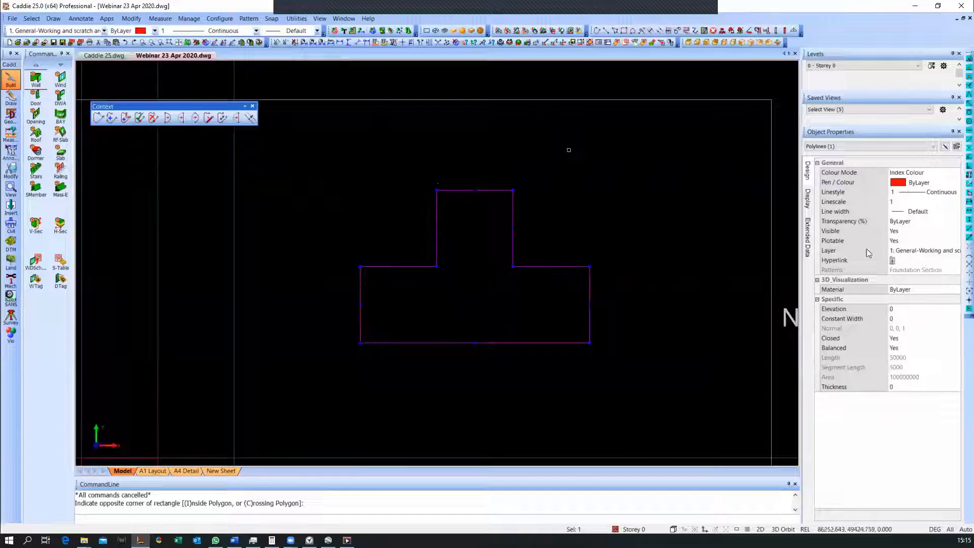
pyautogui.click(927, 378)
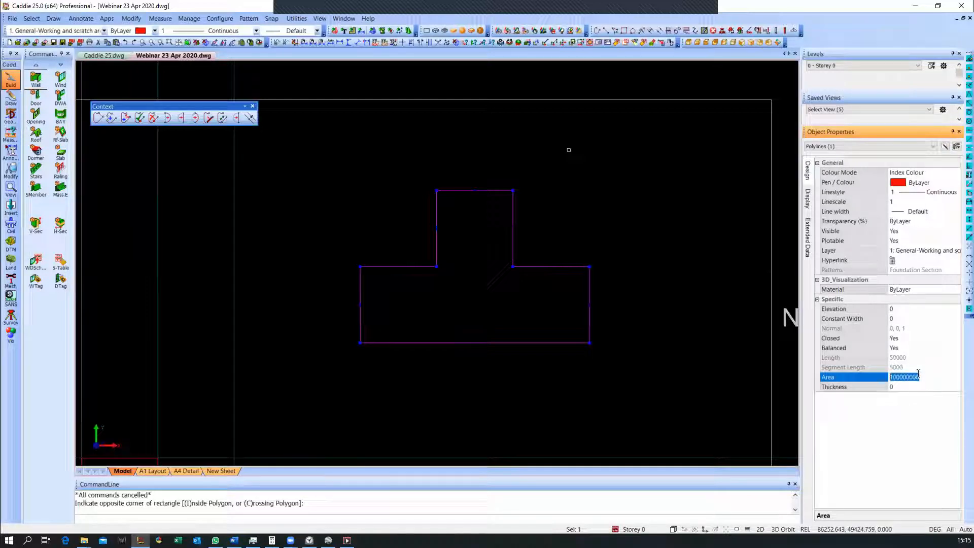
pyautogui.moveTo(535, 216); pyautogui.dragTo(533, 205, button='middle')
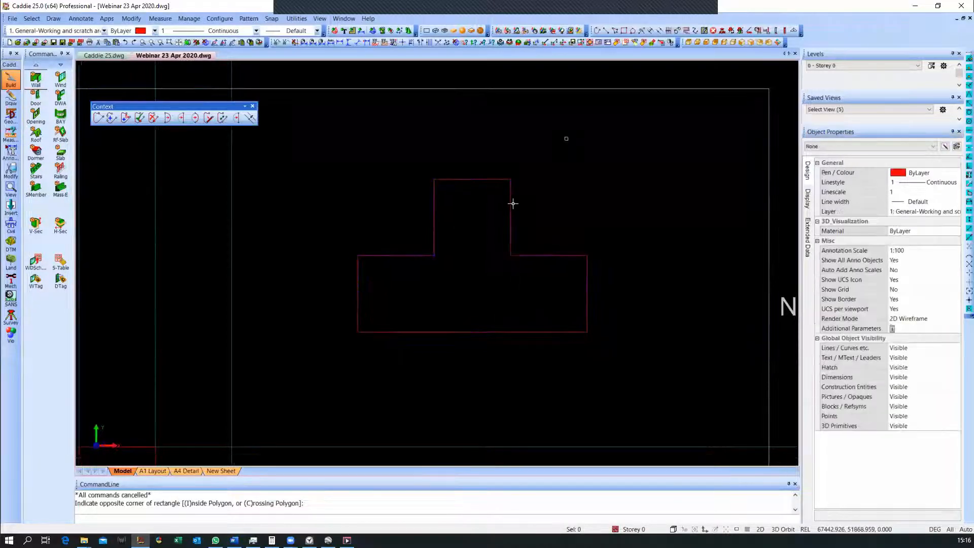
# Convert the second stepped polyline to walls using the New Wall style, height 2720, left origin and variable width 220
pyautogui.rightClick(509, 204)
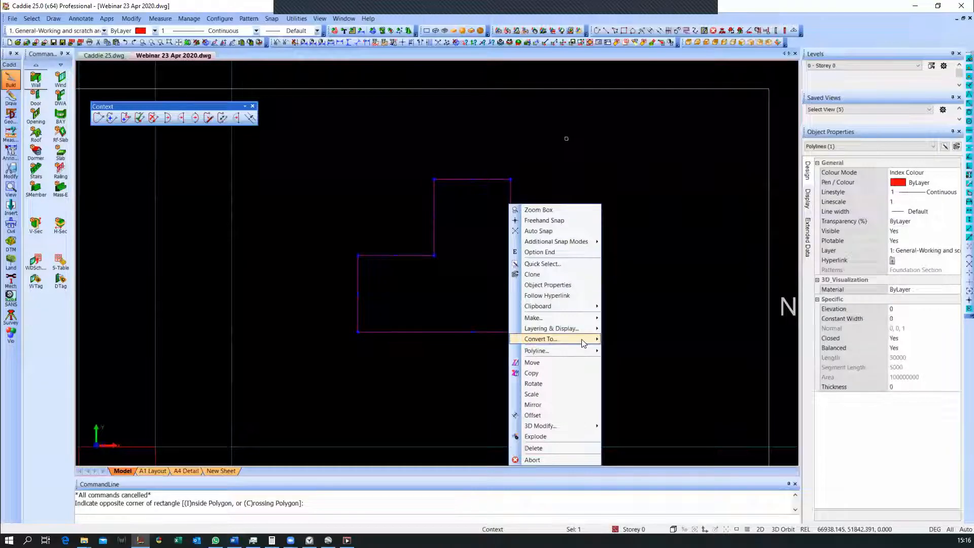
pyautogui.moveTo(583, 339)
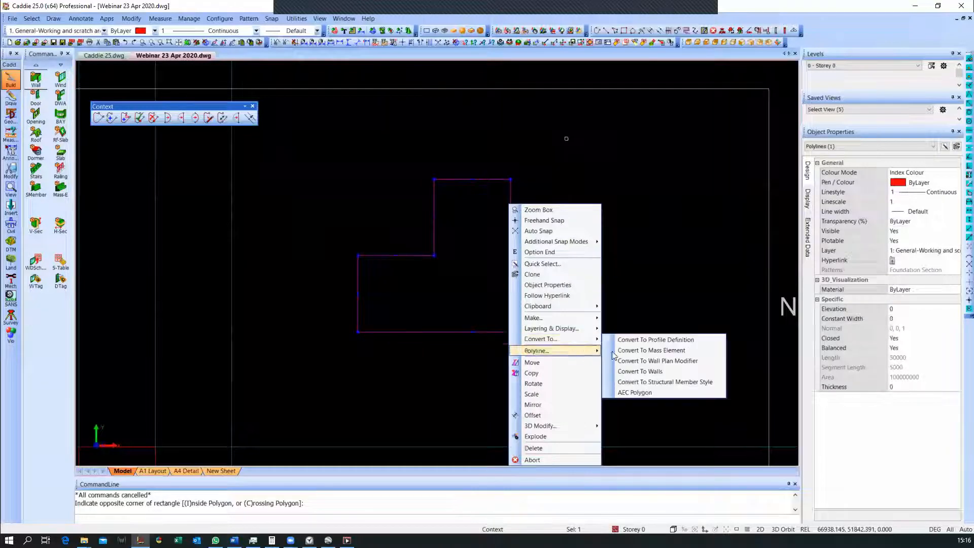
pyautogui.click(643, 372)
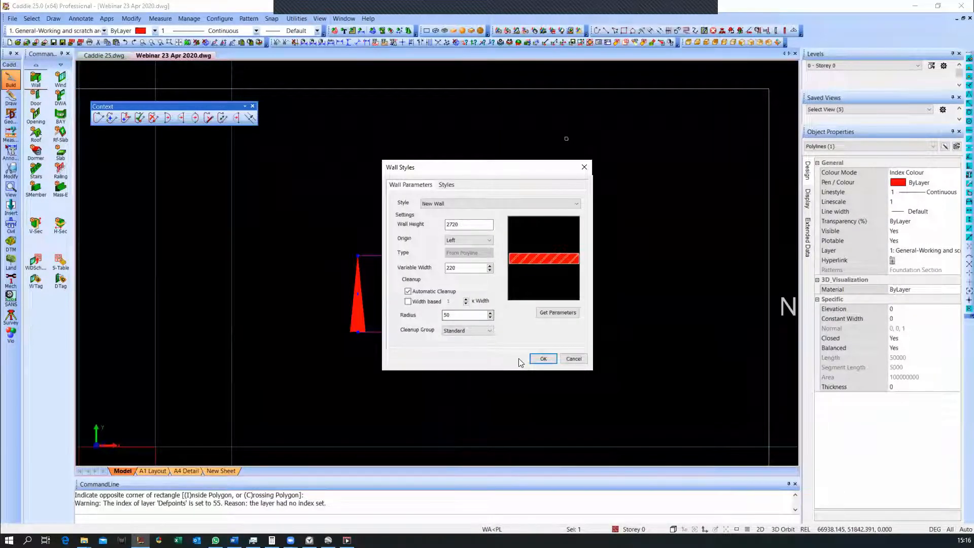
pyautogui.click(543, 359)
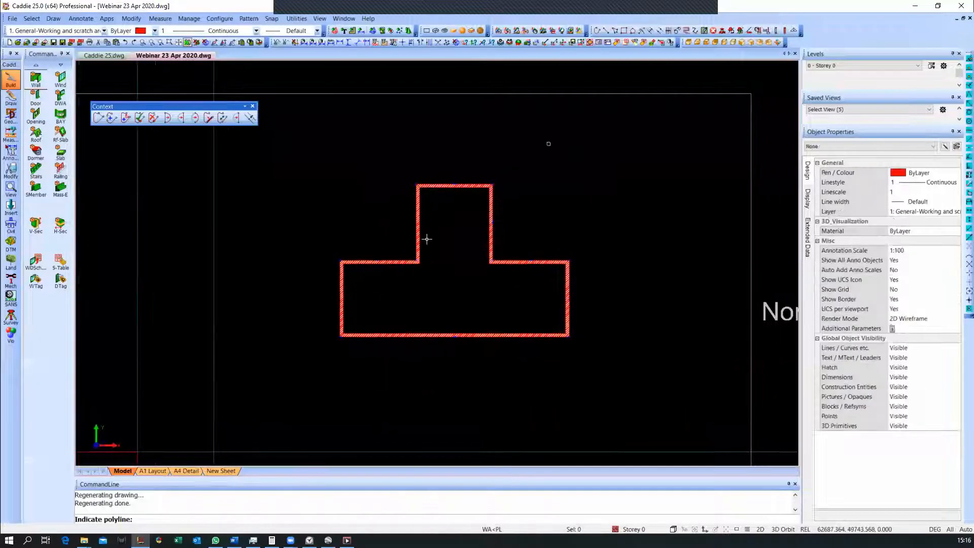
pyautogui.scroll(1, 435, 234)
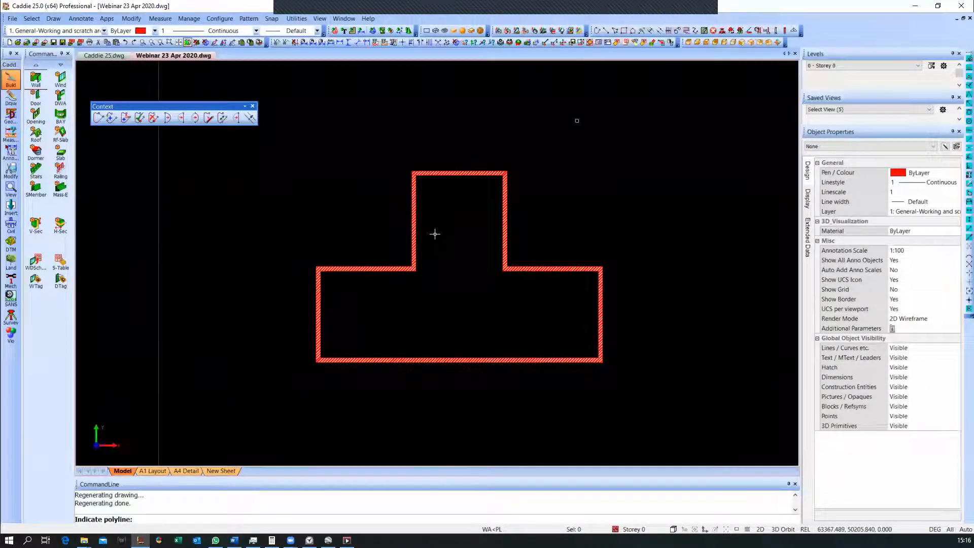
pyautogui.scroll(-3, 448, 222)
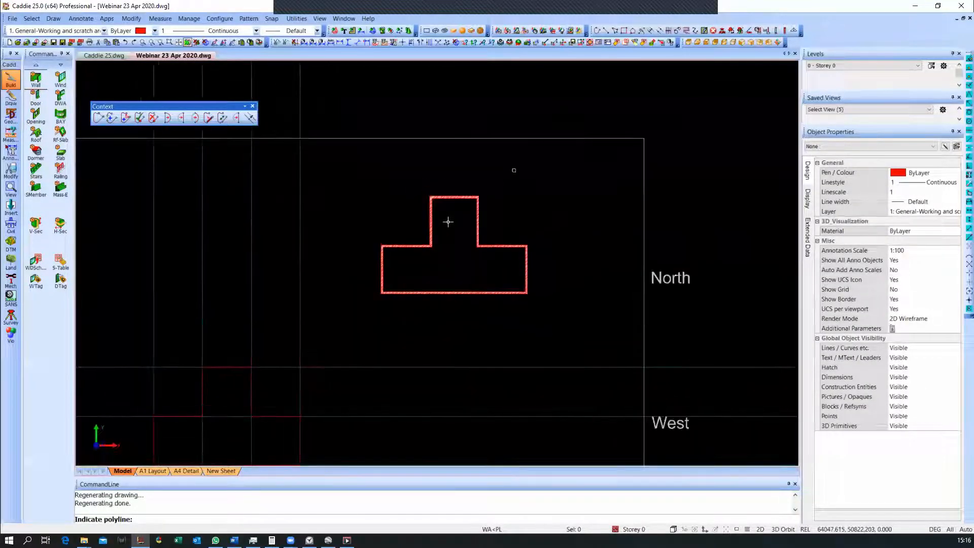
# Delete all the walls of the second stepped outline
pyautogui.scroll(1, 447, 221)
pyautogui.scroll(-1, 446, 220)
pyautogui.click(355, 326)
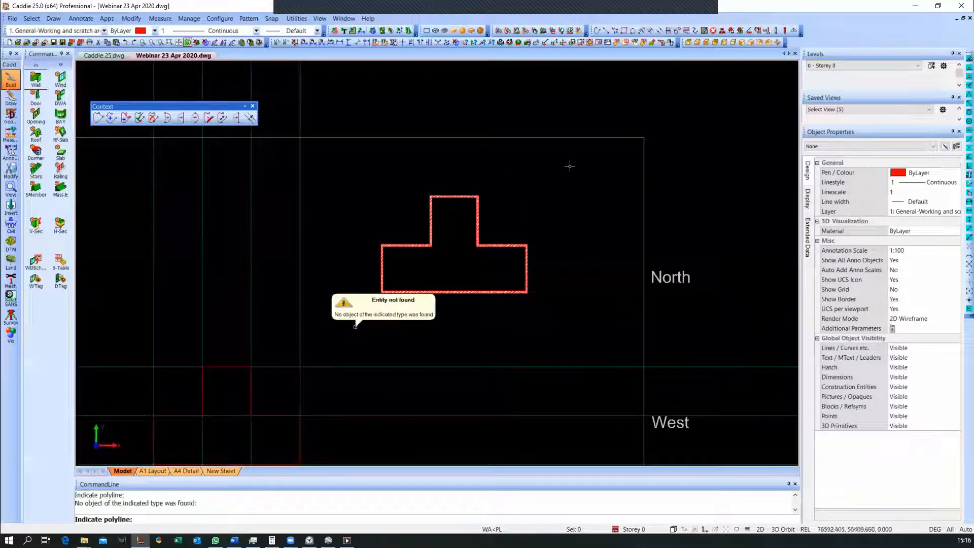
pyautogui.press('Escape')
pyautogui.click(370, 326)
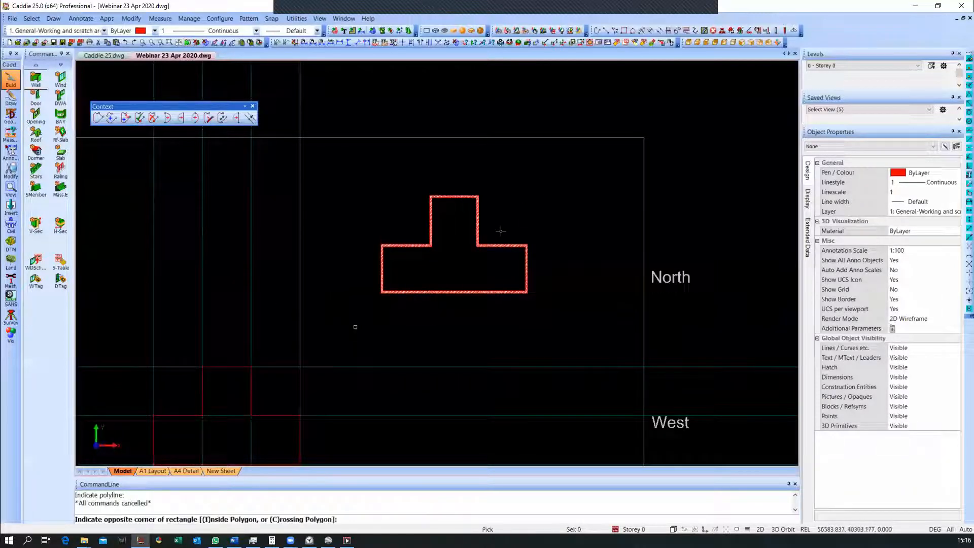
pyautogui.click(563, 178)
pyautogui.press('Delete')
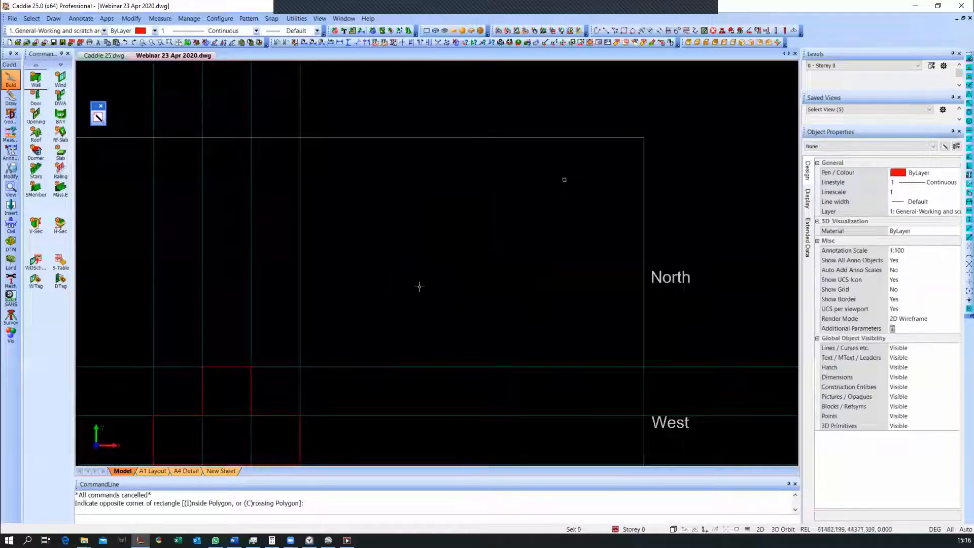
# Draw a closed, tilted four-sided polyline as a site boundary outside the drawing frame, beyond its upper-right corner
pyautogui.scroll(-6, 420, 287)
pyautogui.scroll(1, 464, 275)
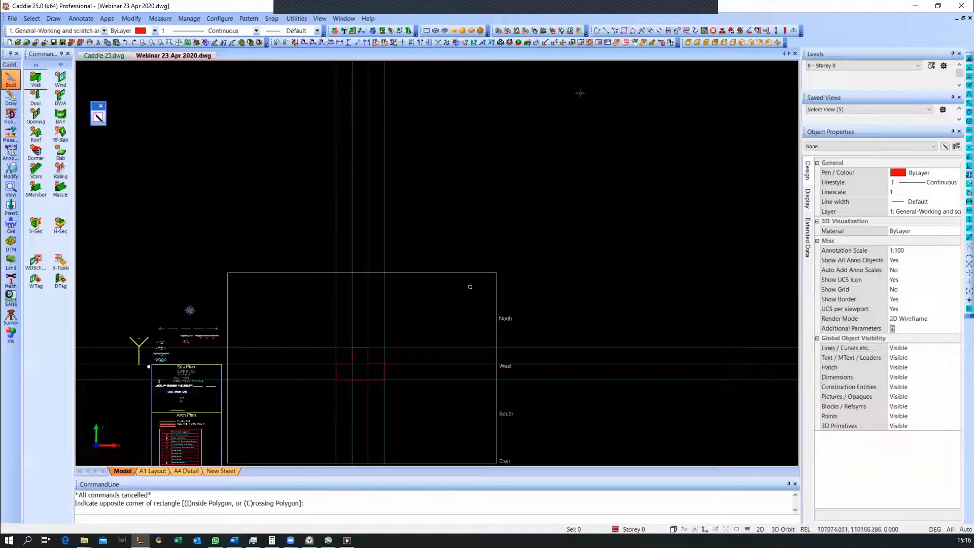
pyautogui.click(595, 31)
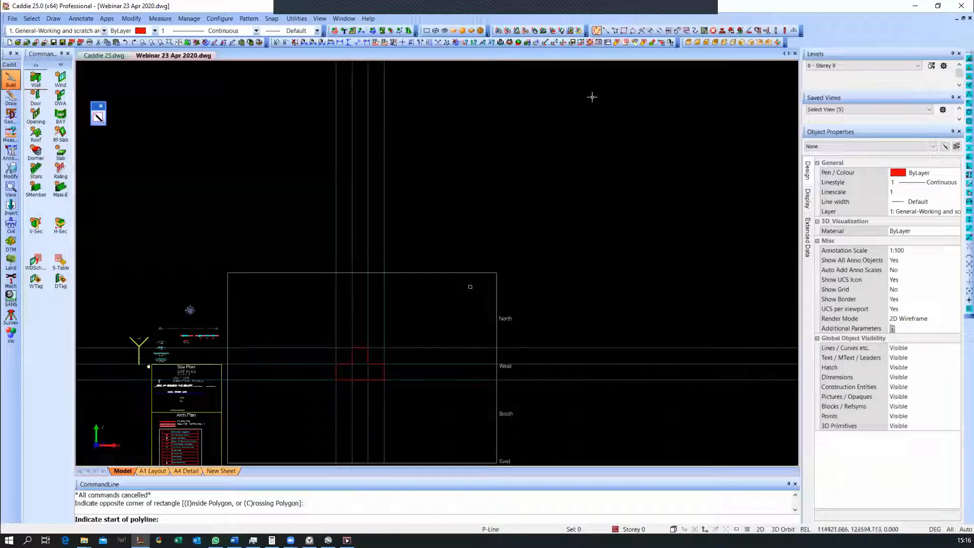
pyautogui.click(492, 207)
pyautogui.click(586, 144)
pyautogui.click(638, 221)
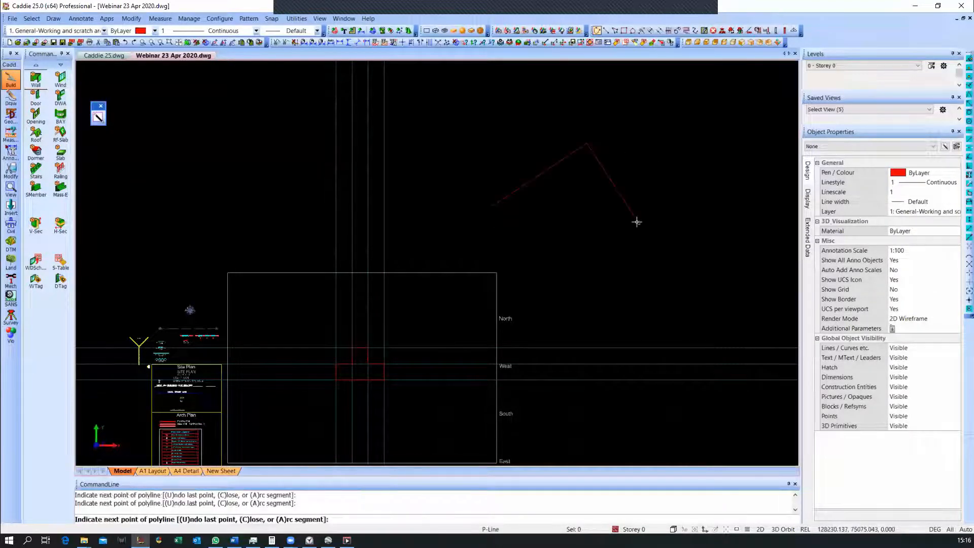
pyautogui.press('c')
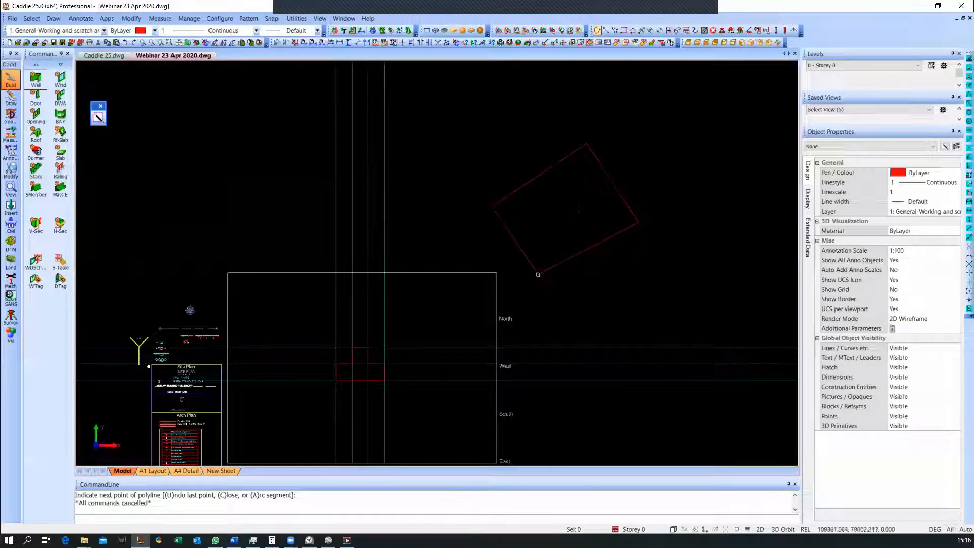
# Examine the stepped outline on the construction lines and the tilted boundary outside the frame
pyautogui.scroll(3, 579, 209)
pyautogui.moveTo(585, 204); pyautogui.dragTo(545, 254, button='middle')
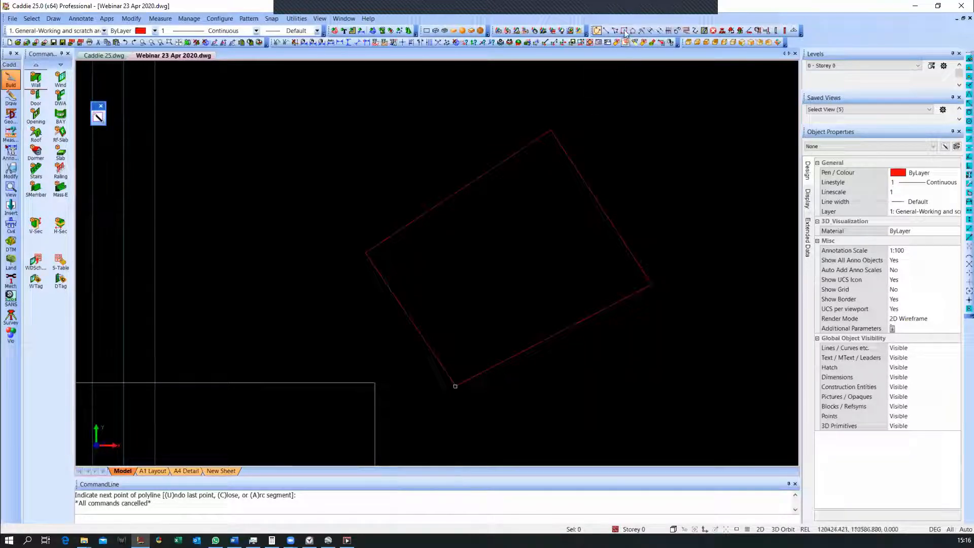
pyautogui.scroll(-2, 558, 153)
pyautogui.scroll(5, 381, 311)
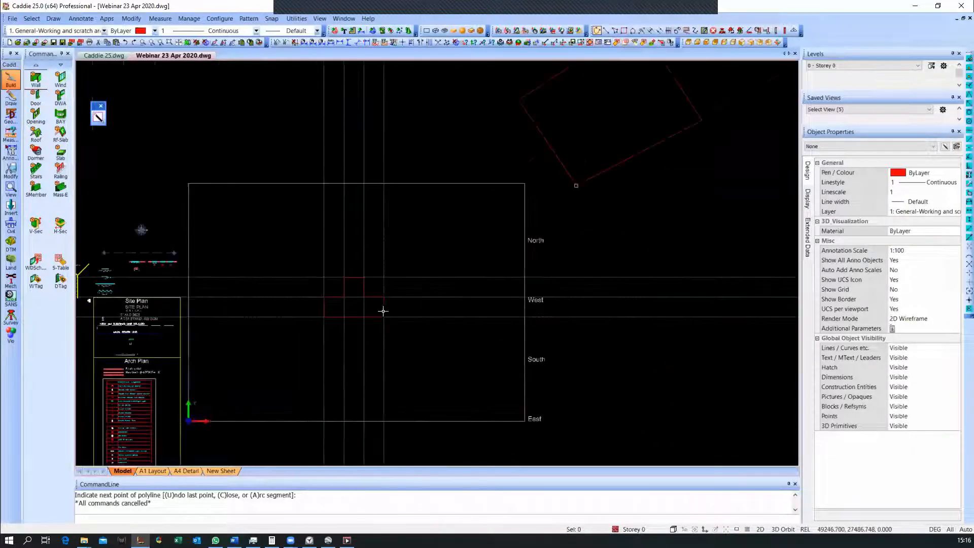
pyautogui.scroll(1, 318, 307)
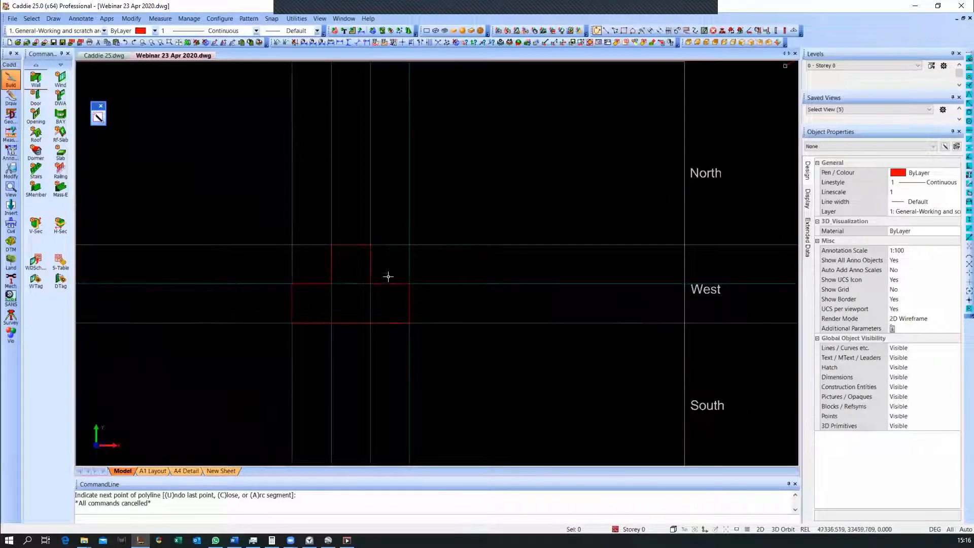
pyautogui.scroll(-2, 309, 391)
pyautogui.moveTo(468, 326); pyautogui.dragTo(378, 461, button='middle')
pyautogui.scroll(3, 604, 206)
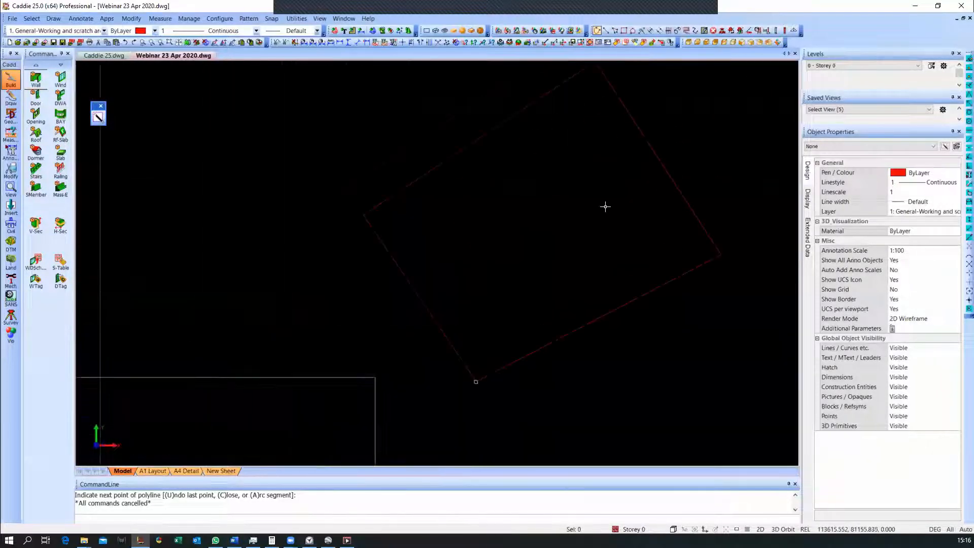
# Draw a 5000 by 5000 polyline rectangle inside the tilted boundary
pyautogui.click(624, 31)
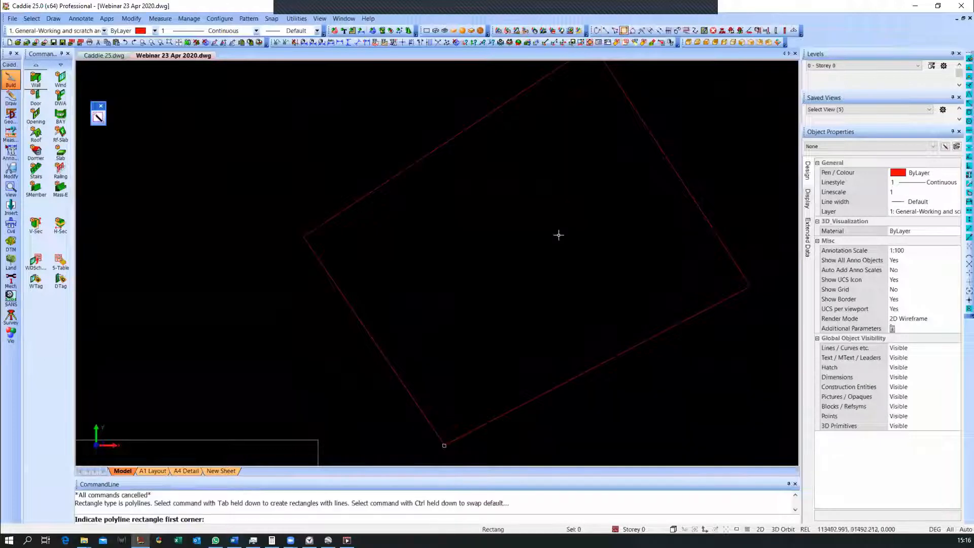
pyautogui.click(425, 289)
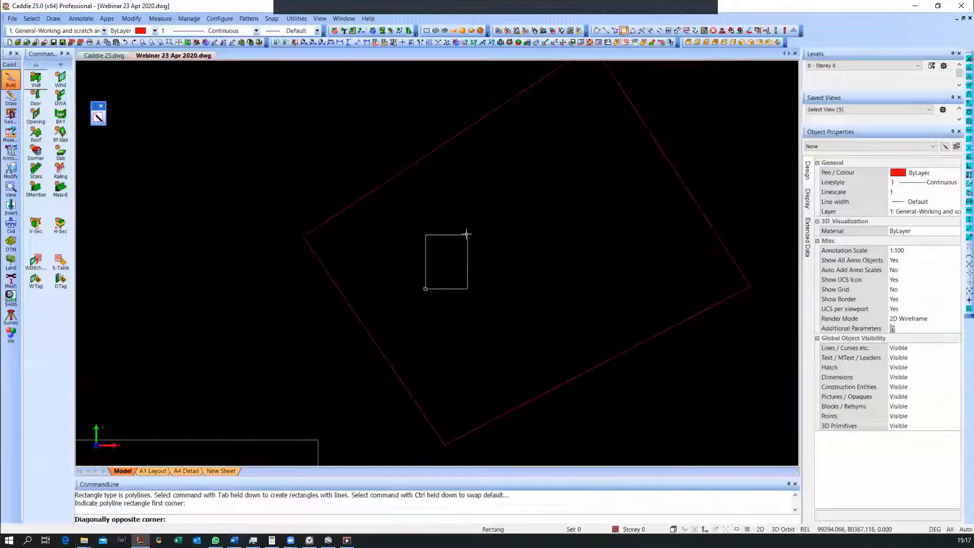
pyautogui.write('5000,5000')
pyautogui.press('Return')
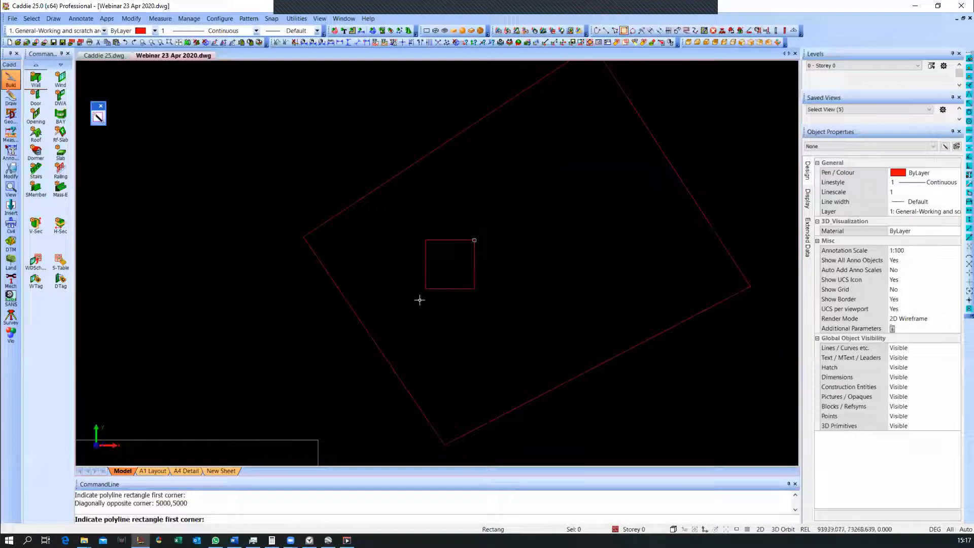
pyautogui.moveTo(443, 271); pyautogui.dragTo(304, 314, button='middle')
pyautogui.scroll(3, 373, 277)
pyautogui.scroll(-1, 384, 285)
pyautogui.press('Escape')
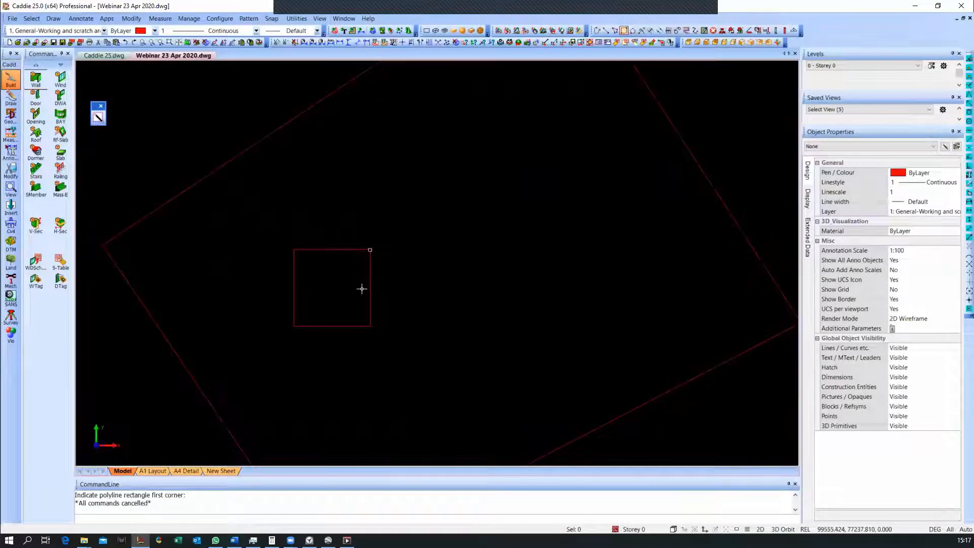
# Copy the 5000 square four times as an overlapping chain, rising to the right with the last copy lower
pyautogui.click(361, 289)
pyautogui.press('c')
pyautogui.click(345, 303)
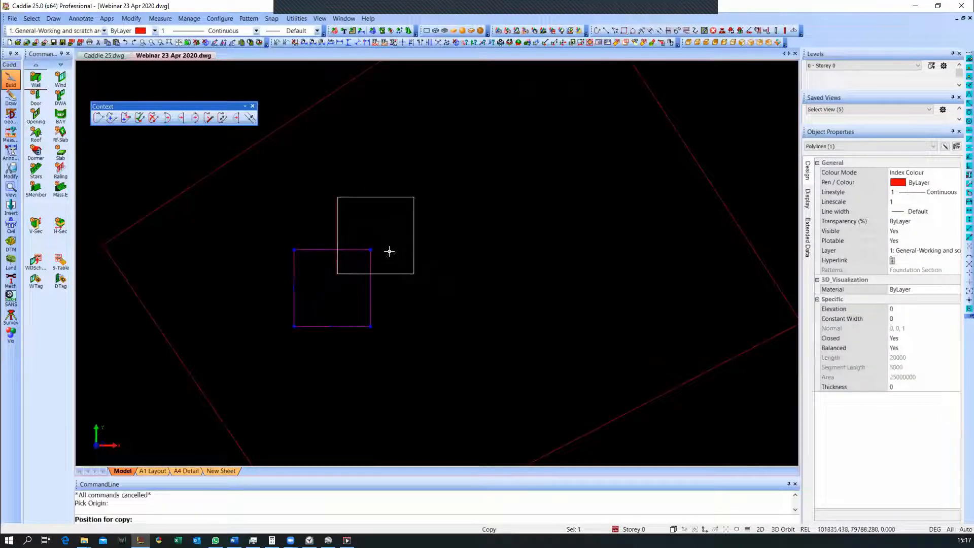
pyautogui.click(391, 257)
pyautogui.scroll(-2, 396, 263)
pyautogui.click(431, 228)
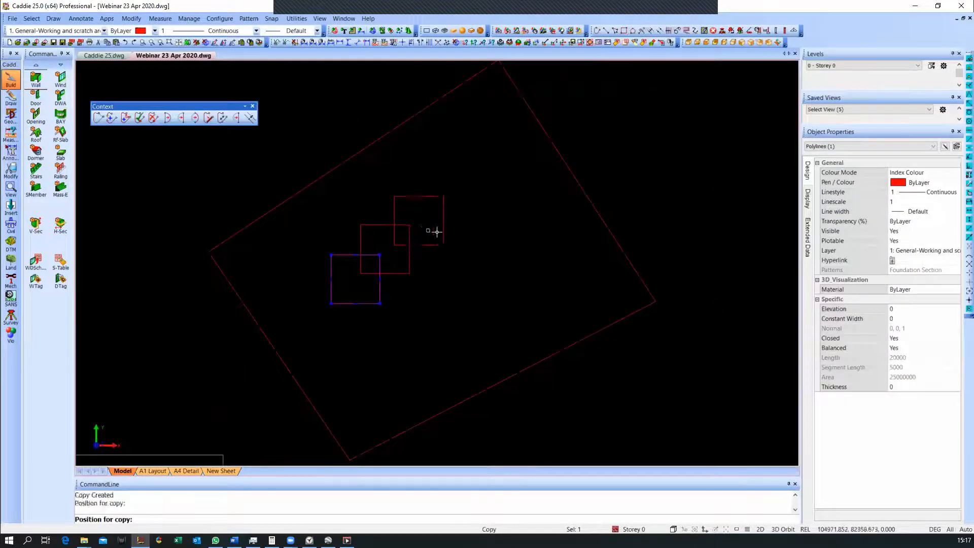
pyautogui.click(473, 210)
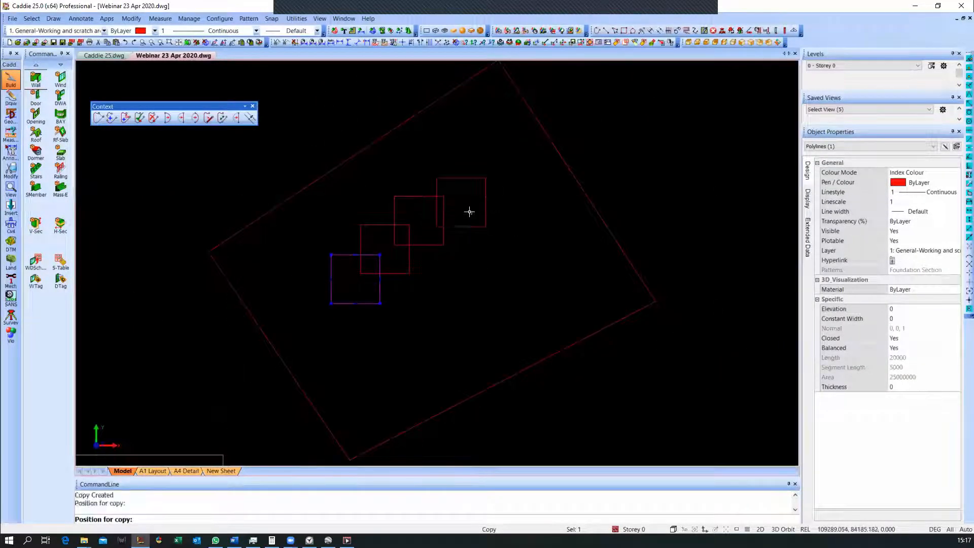
pyautogui.click(504, 247)
pyautogui.press('Escape')
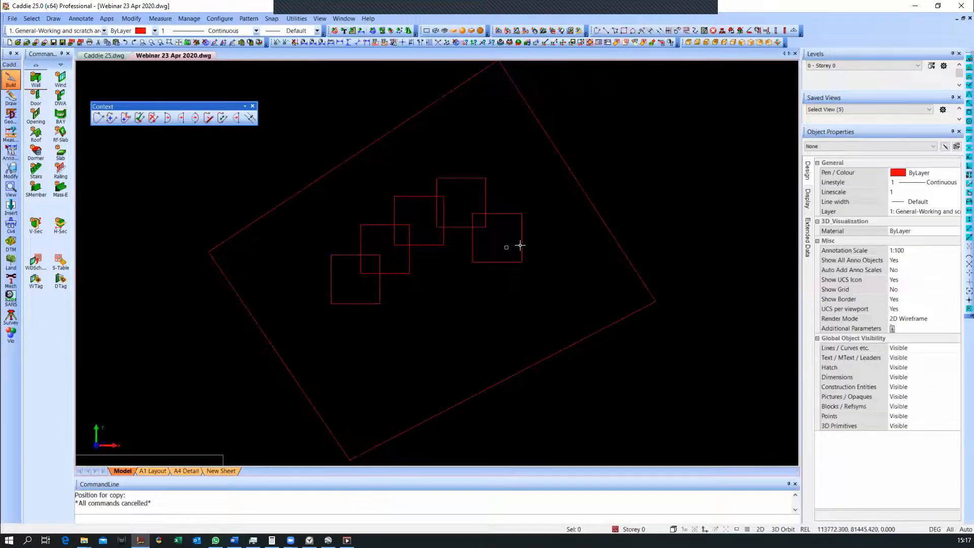
# Delete the overlapping segments inside the five squares, leaving one stepped outer outline
pyautogui.click(294, 42)
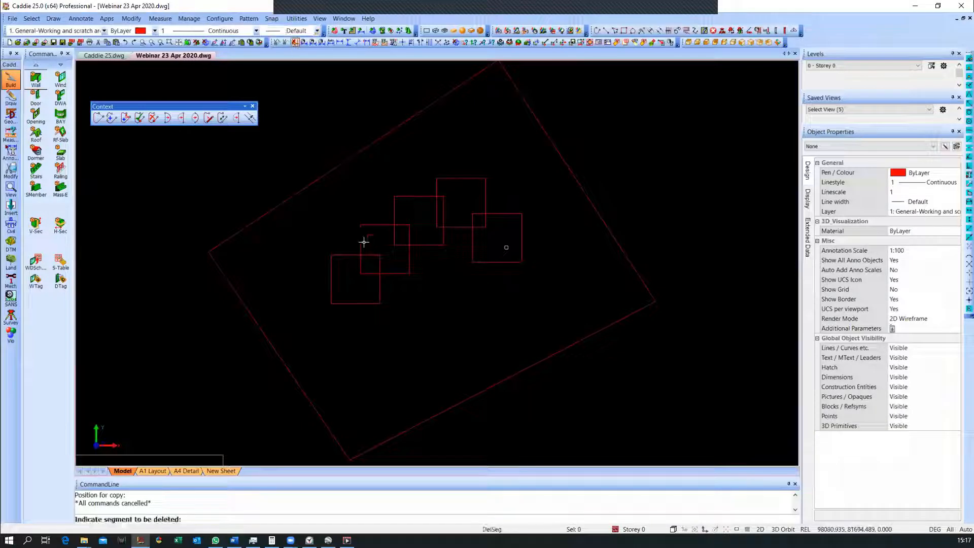
pyautogui.click(364, 276)
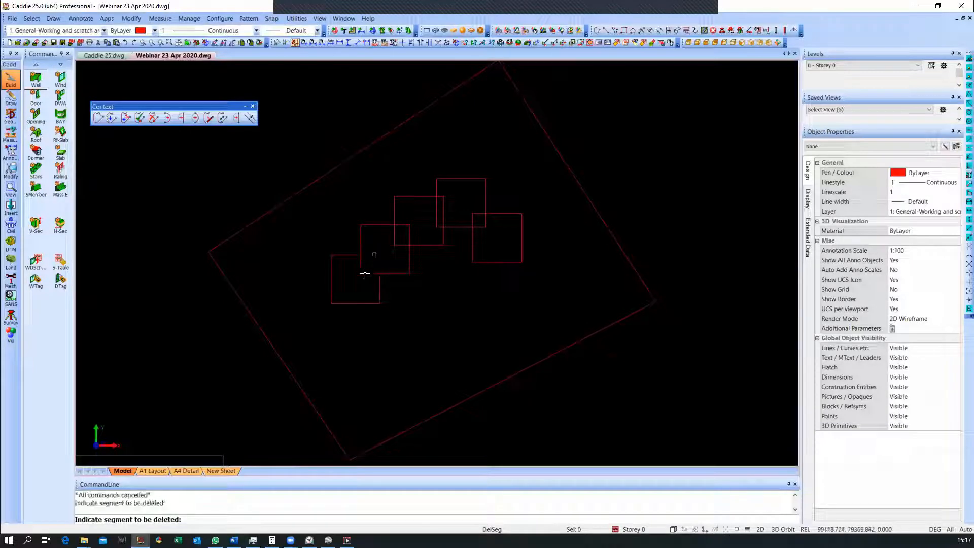
pyautogui.click(437, 210)
pyautogui.click(444, 208)
pyautogui.click(473, 214)
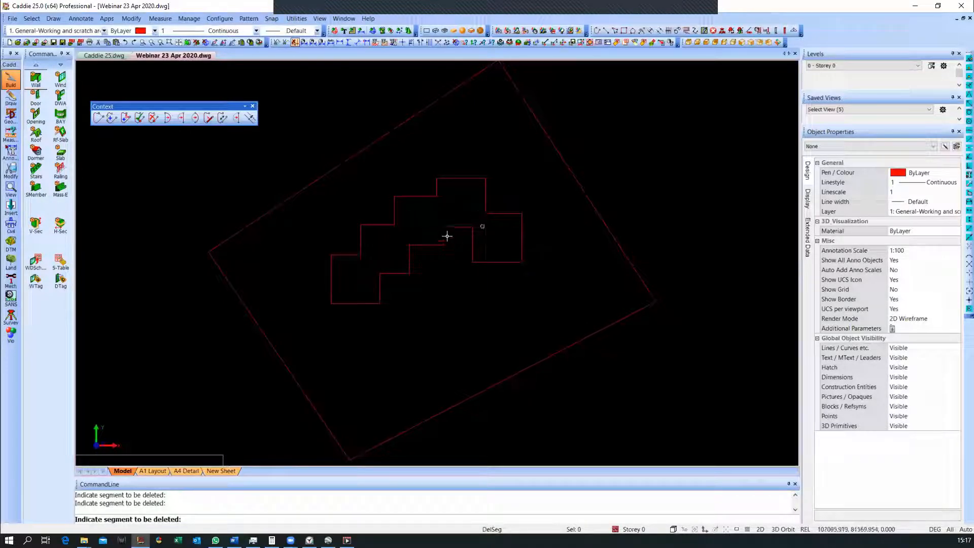
pyautogui.moveTo(447, 236); pyautogui.dragTo(442, 249, button='middle')
pyautogui.press('Escape')
# Select all the polyline pieces of the stepped outline and explode them into separate lines
pyautogui.scroll(2, 478, 256)
pyautogui.click(518, 220)
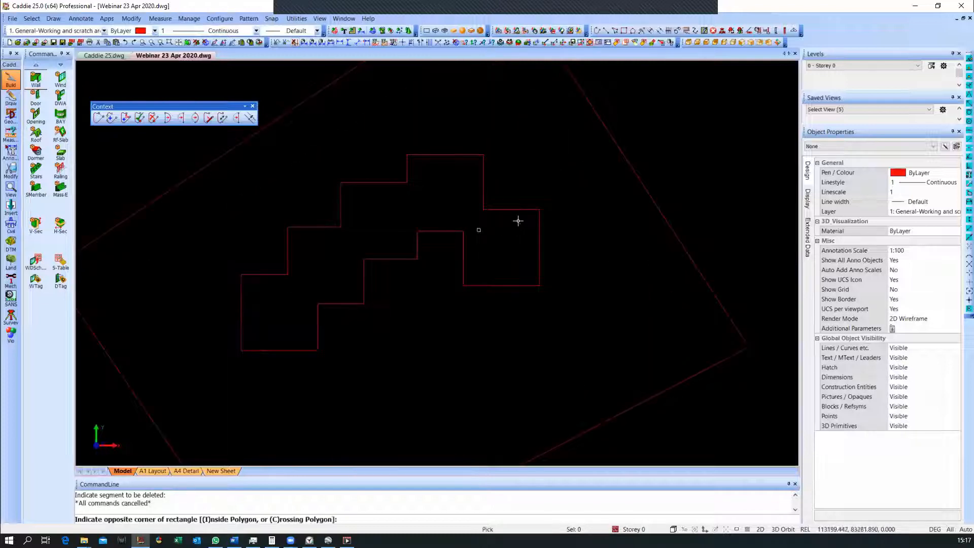
pyautogui.click(500, 201)
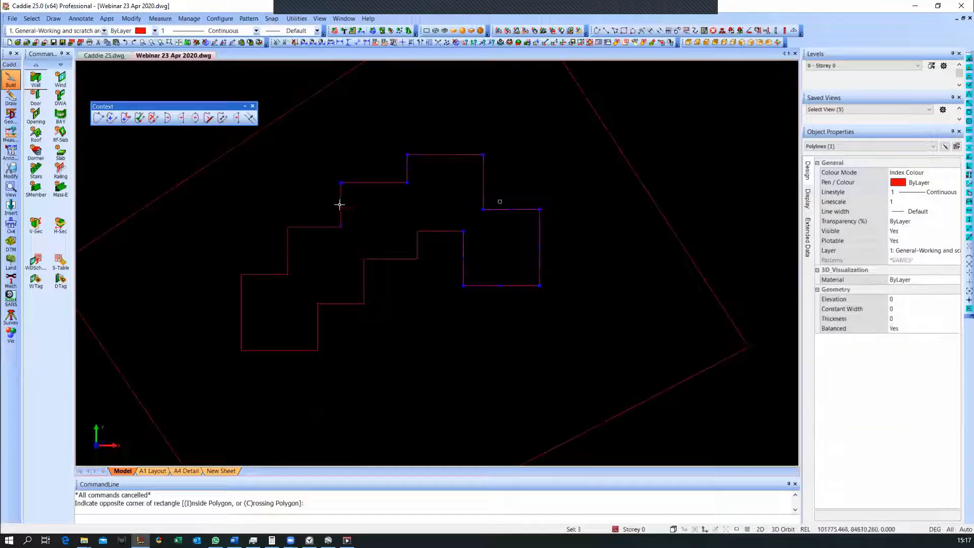
pyautogui.click(316, 226)
pyautogui.click(270, 274)
pyautogui.click(387, 261)
pyautogui.click(448, 231)
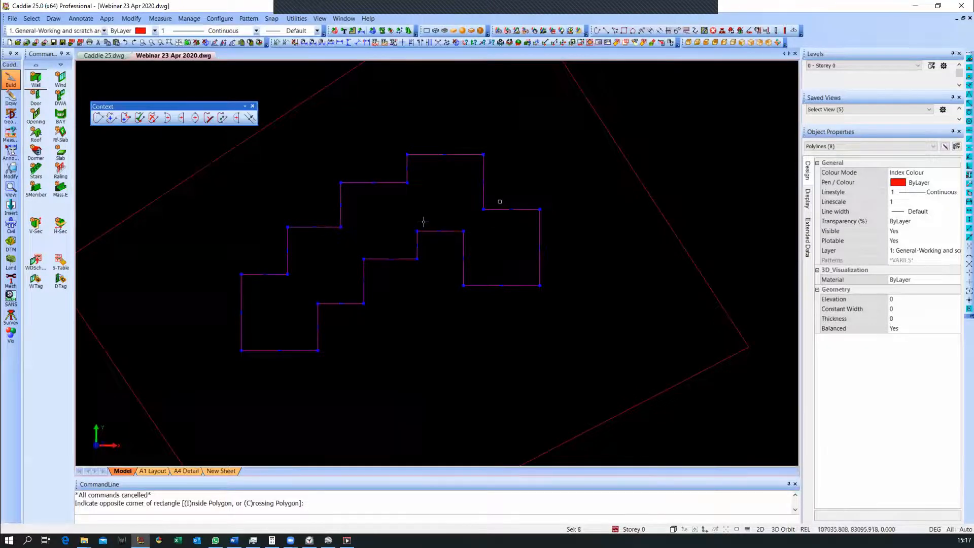
pyautogui.rightClick(341, 271)
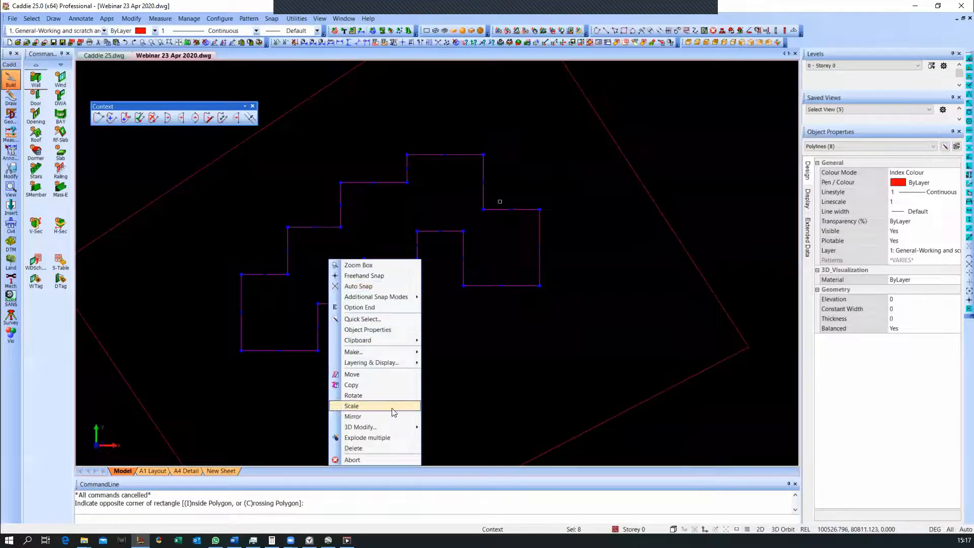
pyautogui.click(398, 438)
pyautogui.press('Return')
# Join all the exploded lines of the stepped outline into a single closed polyline
pyautogui.click(214, 371)
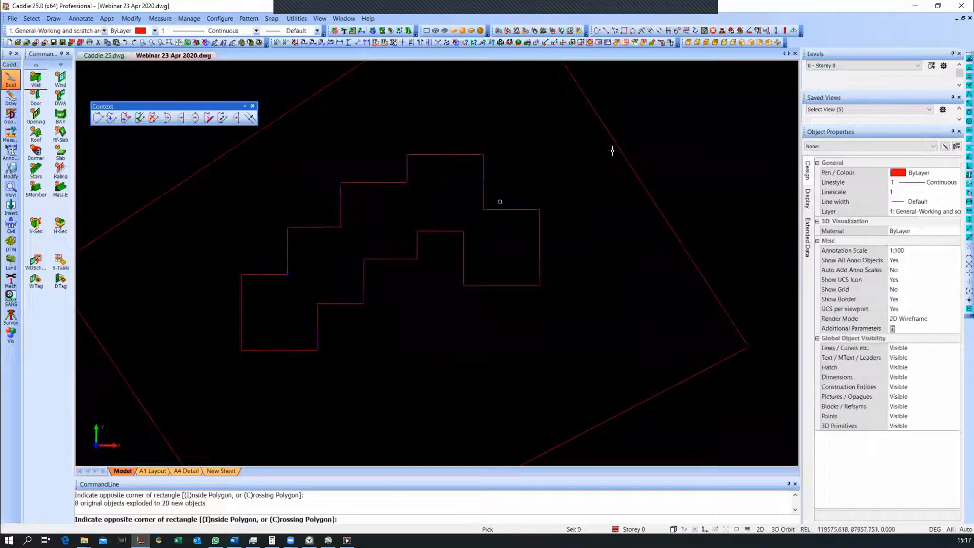
pyautogui.click(591, 131)
pyautogui.rightClick(467, 222)
pyautogui.moveTo(555, 325)
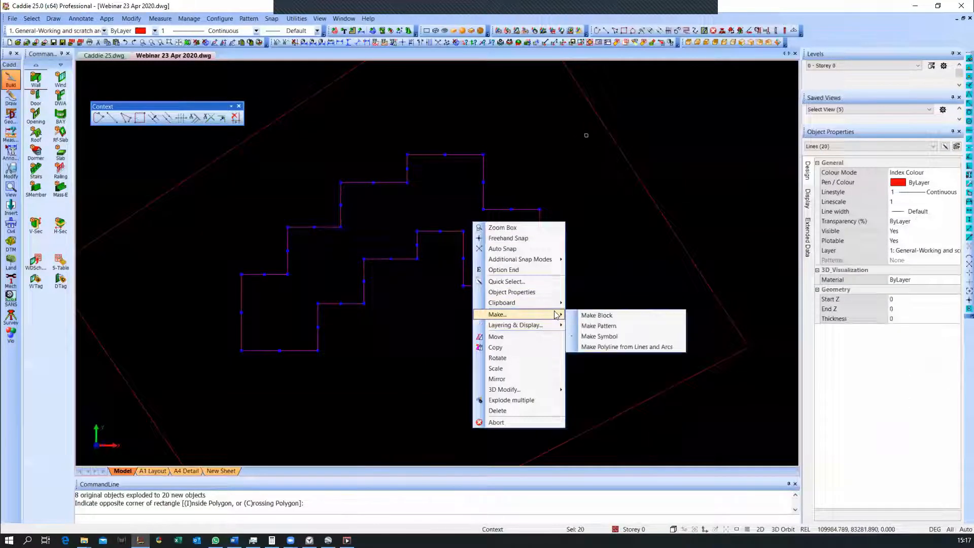
pyautogui.click(585, 346)
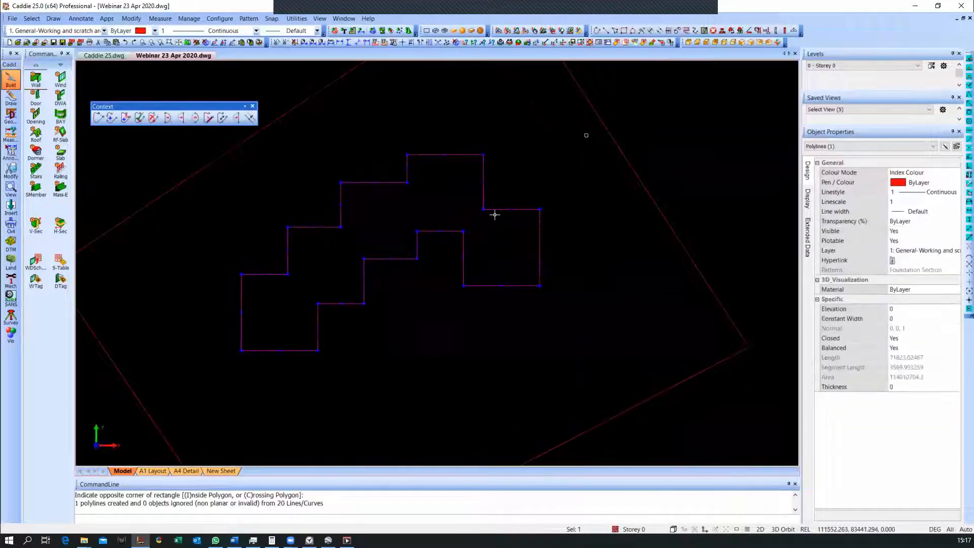
pyautogui.scroll(-2, 498, 214)
pyautogui.moveTo(499, 215); pyautogui.dragTo(501, 239, button='middle')
pyautogui.press('Escape')
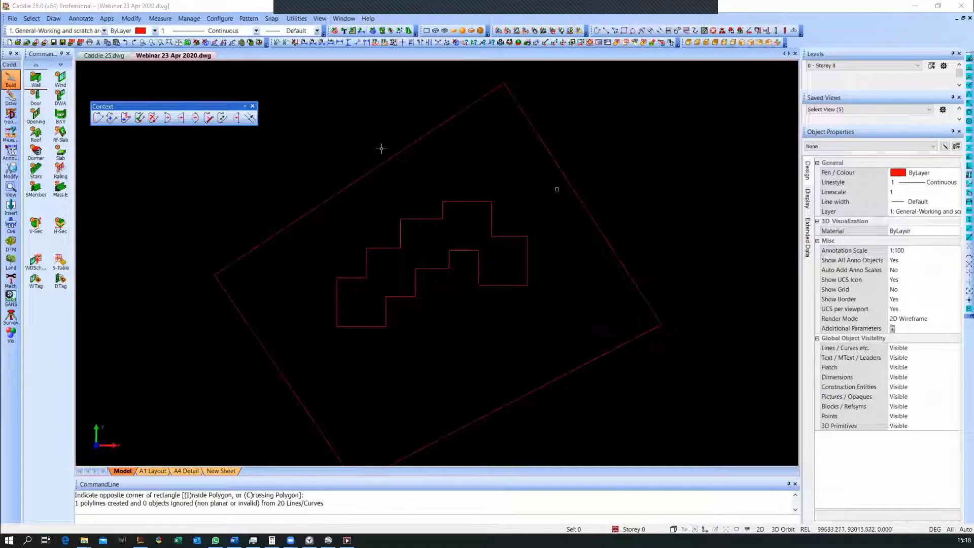
# Measure the horizontal length of the stepped outline's lowest upper-left step
pyautogui.scroll(3, 349, 281)
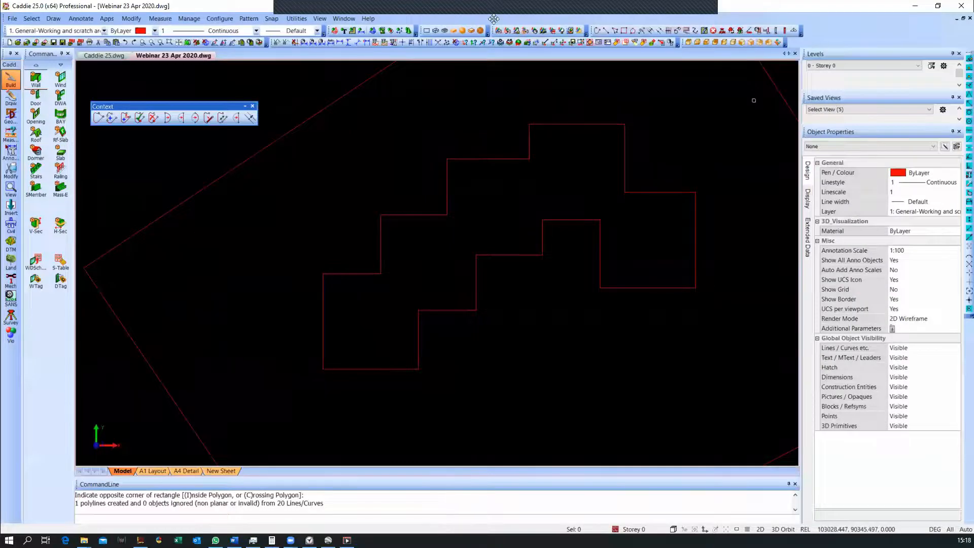
pyautogui.click(323, 274)
pyautogui.click(381, 274)
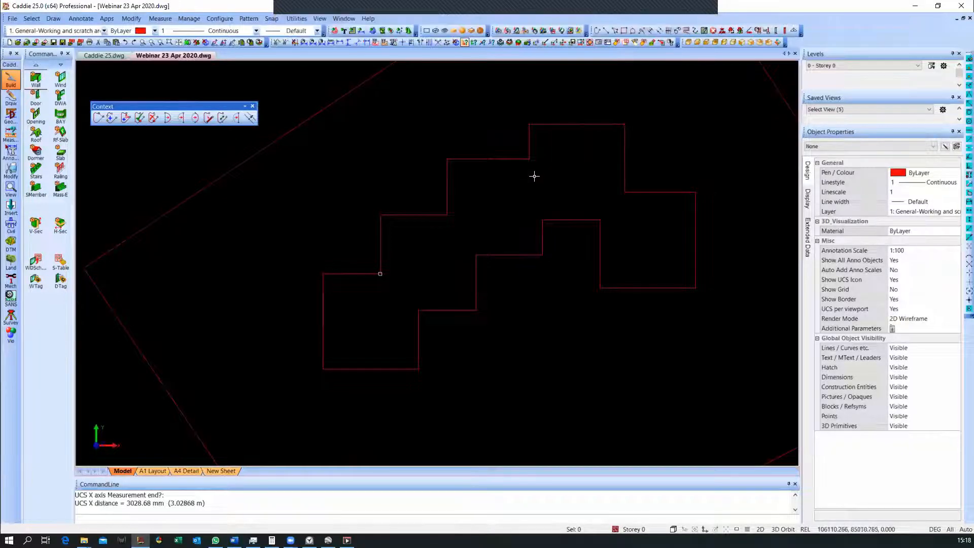
# Add a chained horizontal dimension above the stepped outline, picking each upper corner from the far left to the far right edge
pyautogui.moveTo(532, 174); pyautogui.dragTo(522, 215, button='middle')
pyautogui.click(339, 43)
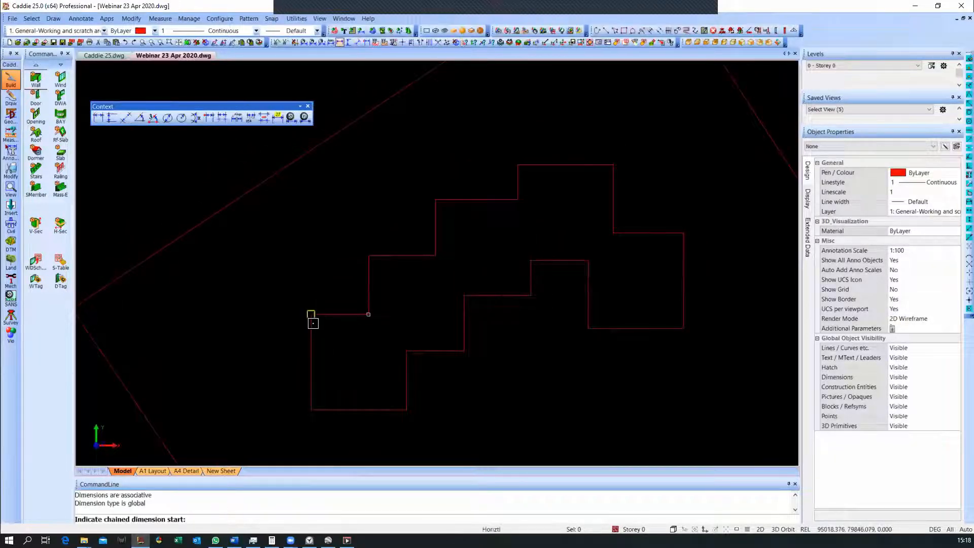
pyautogui.click(311, 314)
pyautogui.click(368, 315)
pyautogui.click(381, 111)
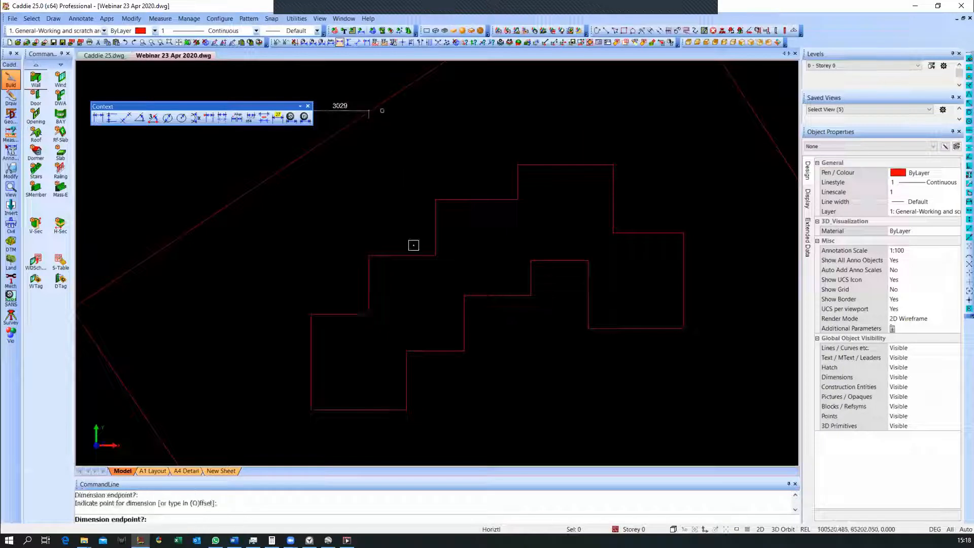
pyautogui.click(435, 199)
pyautogui.click(518, 165)
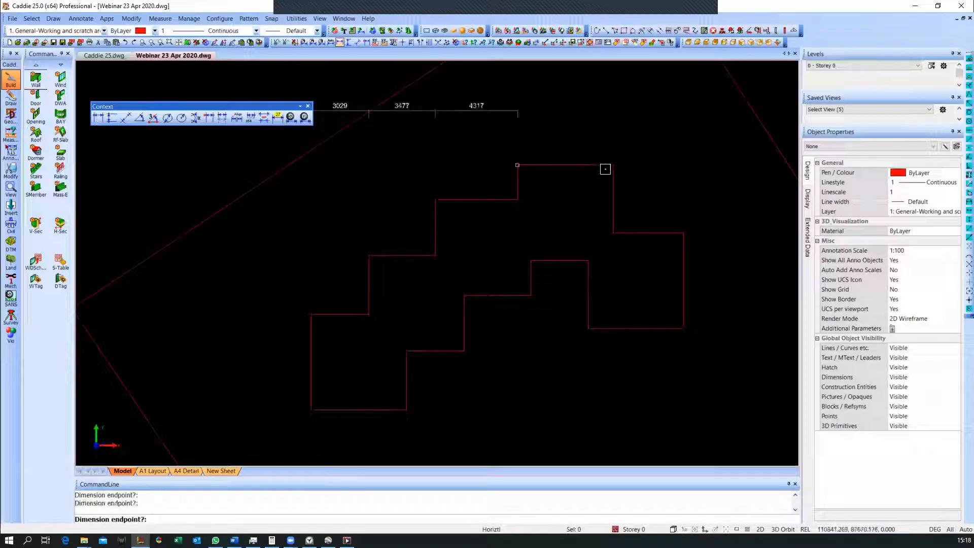
pyautogui.click(614, 165)
pyautogui.click(683, 233)
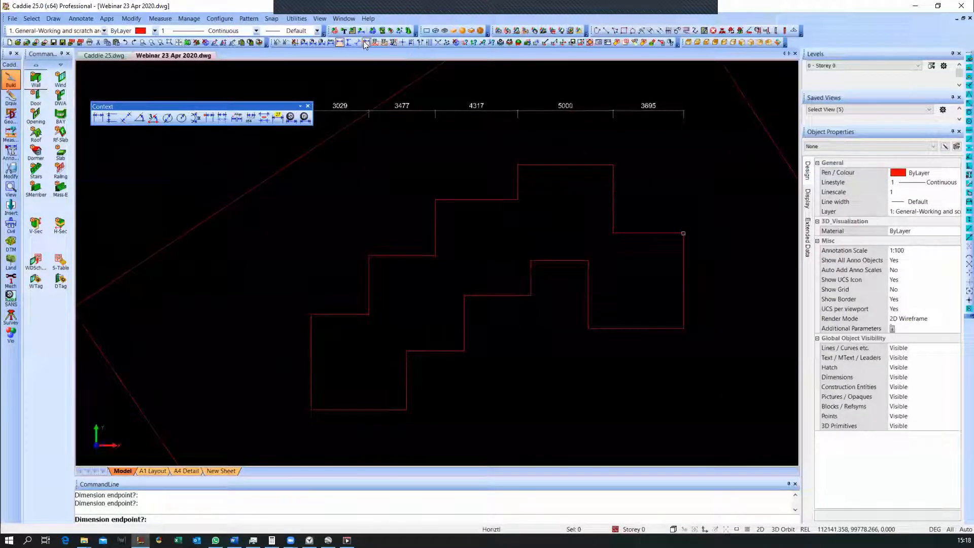
# Add a chained vertical dimension outside the outline's right side, covering the upper step and the right edge
pyautogui.click(348, 42)
pyautogui.click(613, 165)
pyautogui.click(615, 230)
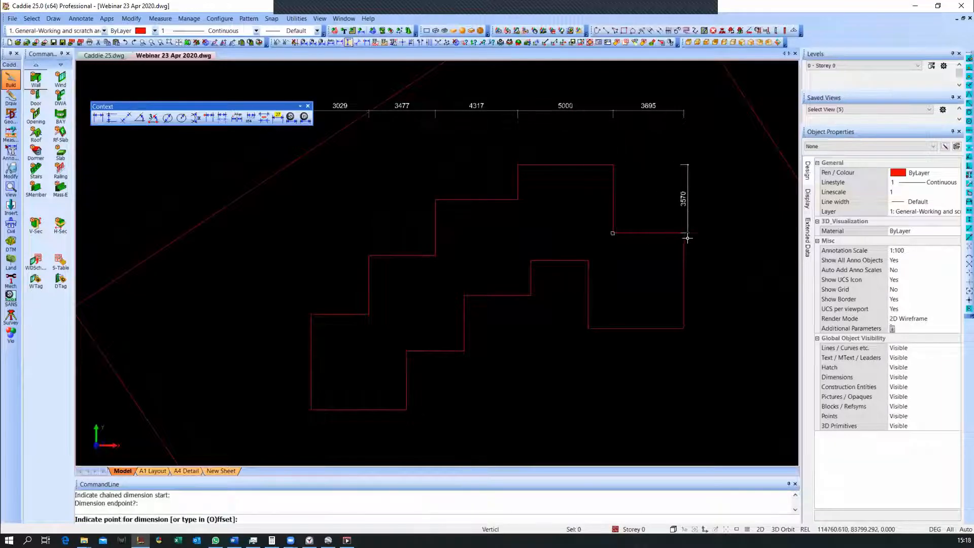
pyautogui.click(730, 213)
pyautogui.click(689, 339)
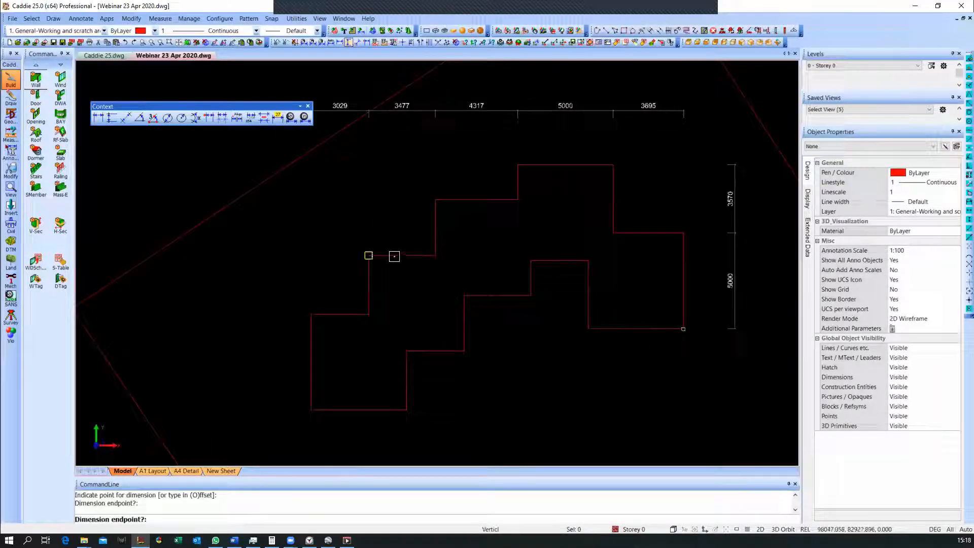
# Add a chained vertical dimension outside the outline's left side, from the bottom-left corner up through every step to the topmost edge
pyautogui.press('Return')
pyautogui.click(311, 410)
pyautogui.click(311, 315)
pyautogui.click(240, 355)
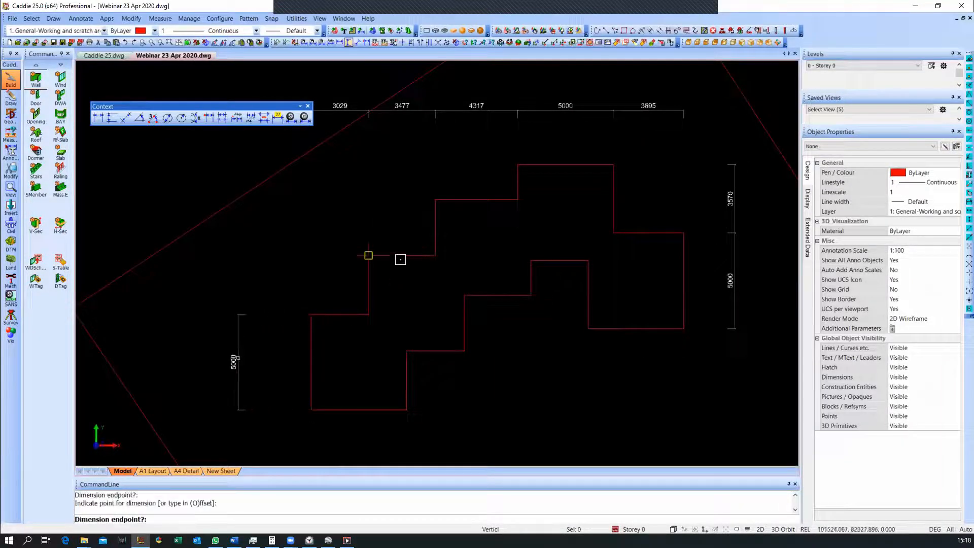
pyautogui.click(369, 256)
pyautogui.click(435, 200)
pyautogui.click(518, 165)
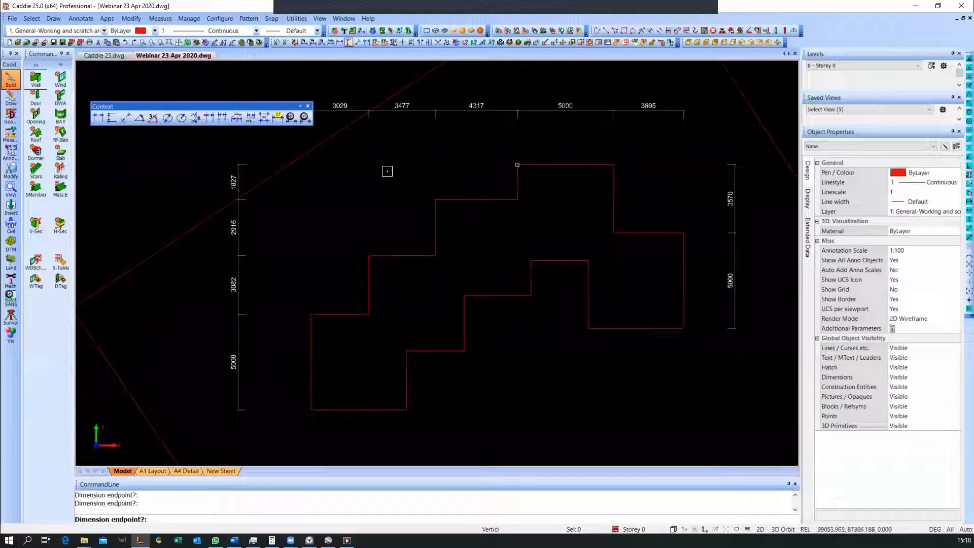
pyautogui.scroll(-2, 428, 170)
pyautogui.press('Escape')
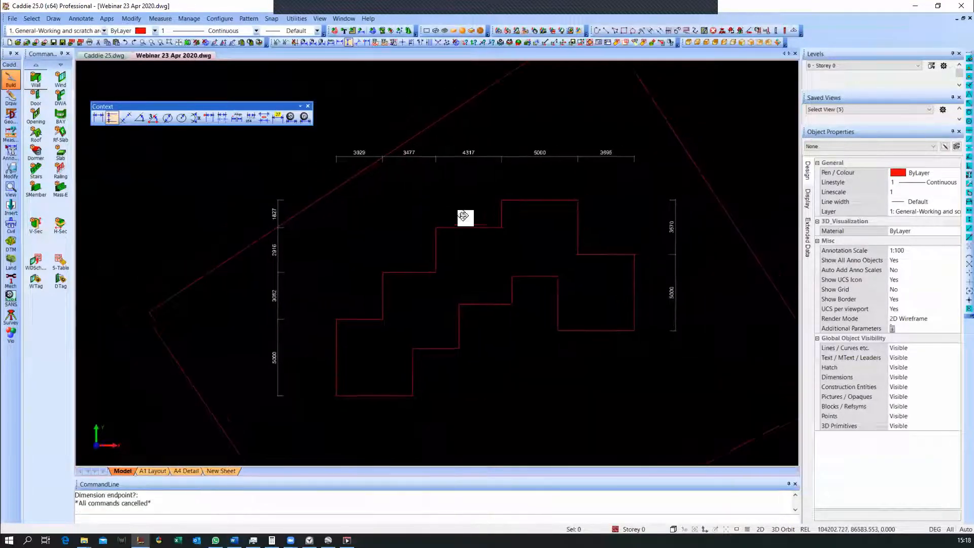
# Select the outline polyline and stretch the right wing's bottom edge downward by 1500 mm
pyautogui.scroll(1, 448, 212)
pyautogui.moveTo(474, 253); pyautogui.dragTo(480, 221, button='middle')
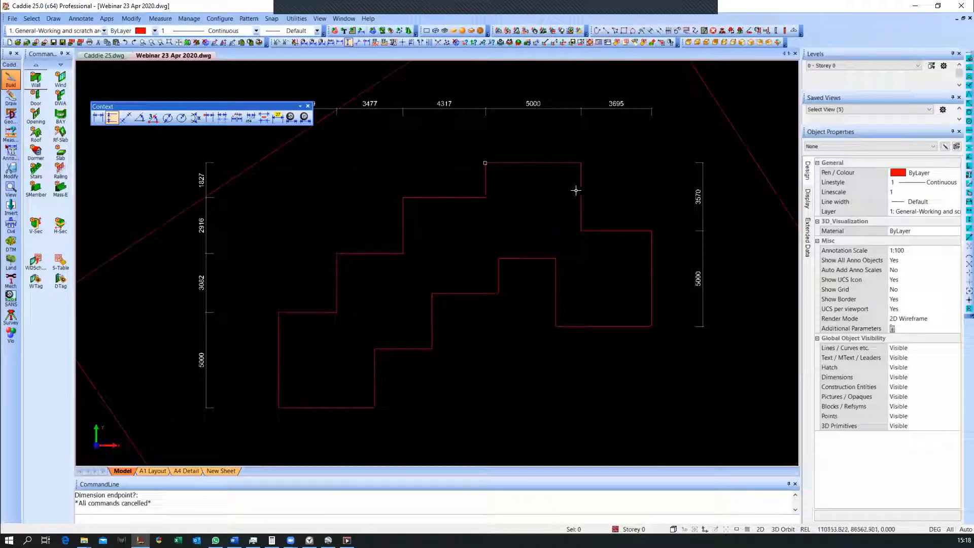
pyautogui.click(613, 327)
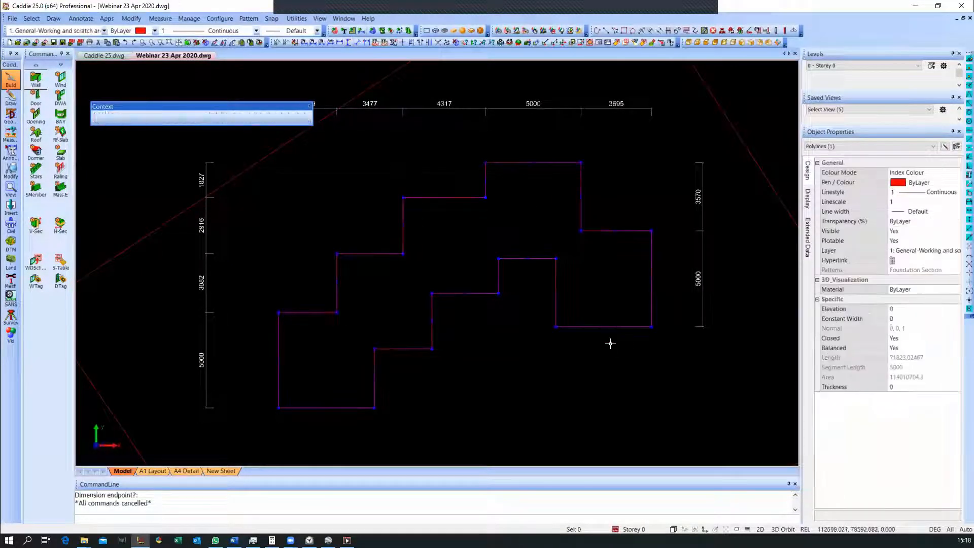
pyautogui.scroll(2, 706, 291)
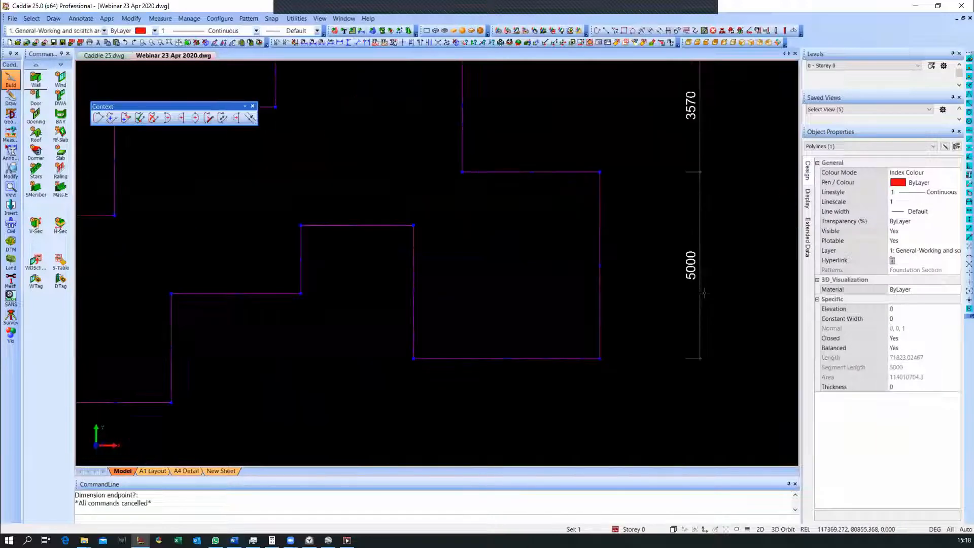
pyautogui.scroll(-1, 702, 279)
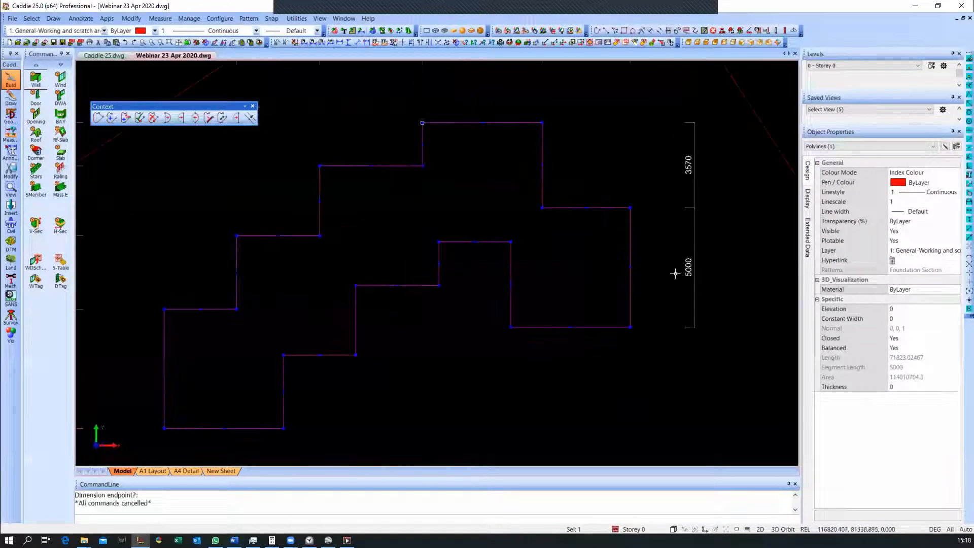
pyautogui.click(569, 328)
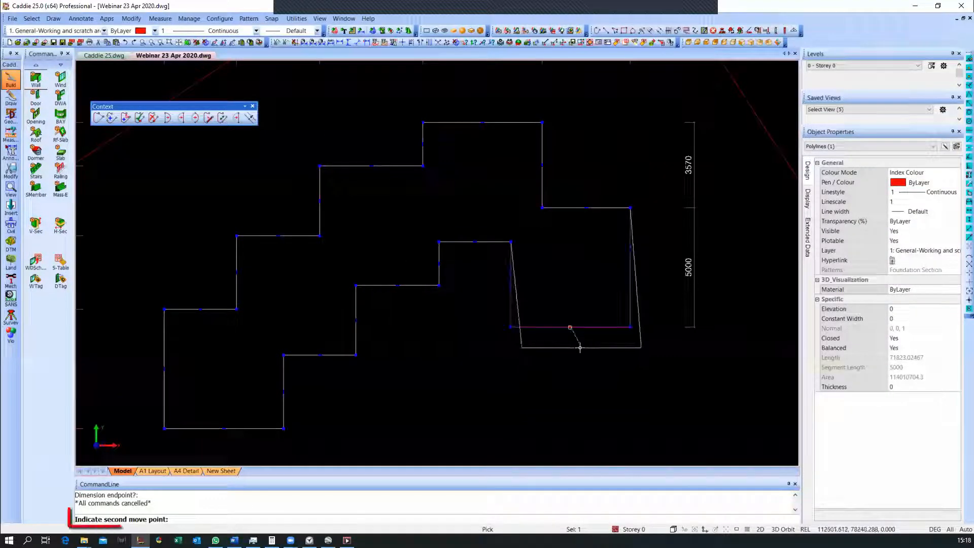
pyautogui.write('1500')
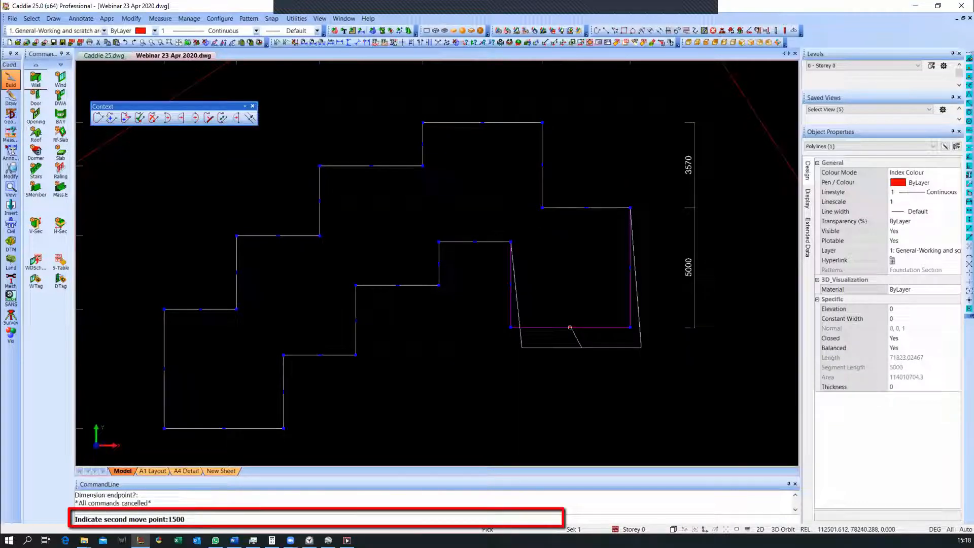
pyautogui.press('Down')
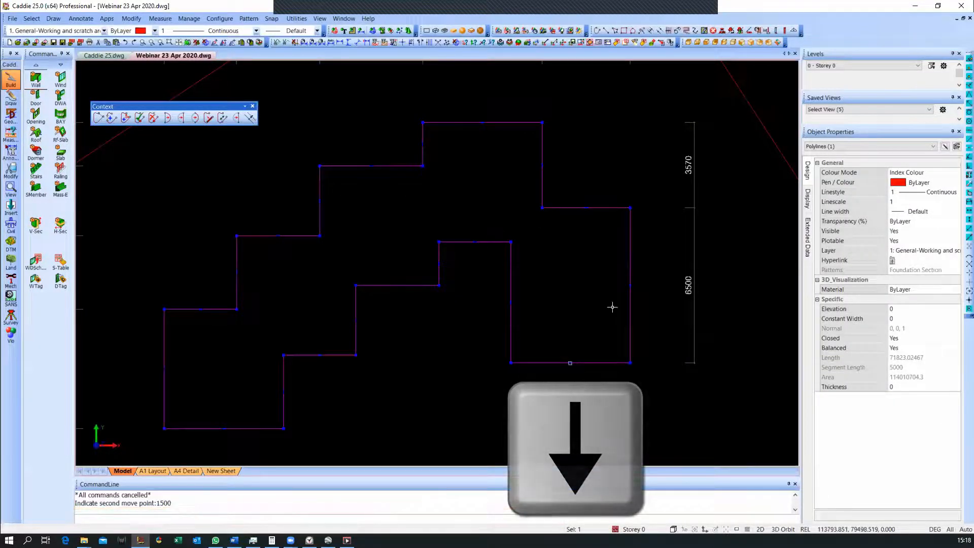
# Stretch the left wing's top edge up by about 1500 mm and its left edge outward by about 1280 mm
pyautogui.scroll(-2, 650, 292)
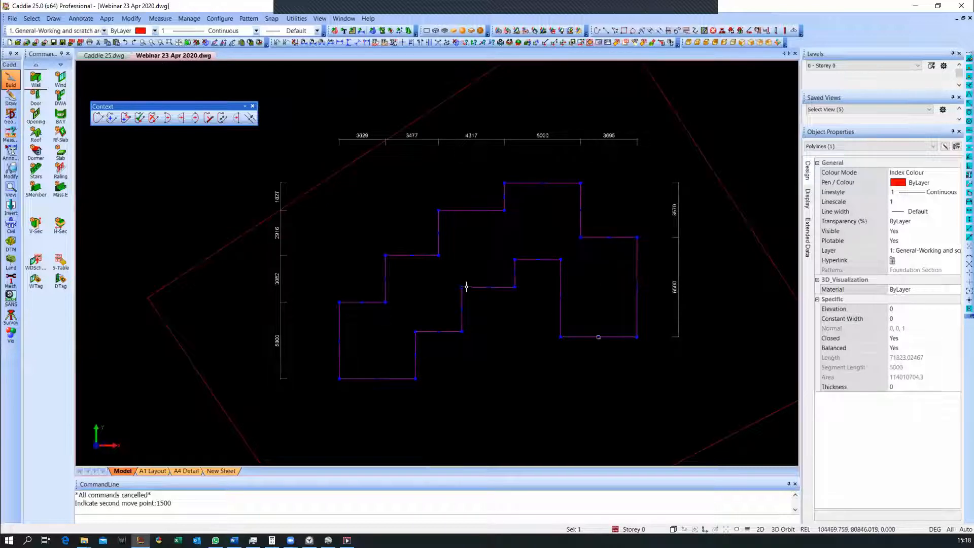
pyautogui.scroll(1, 358, 305)
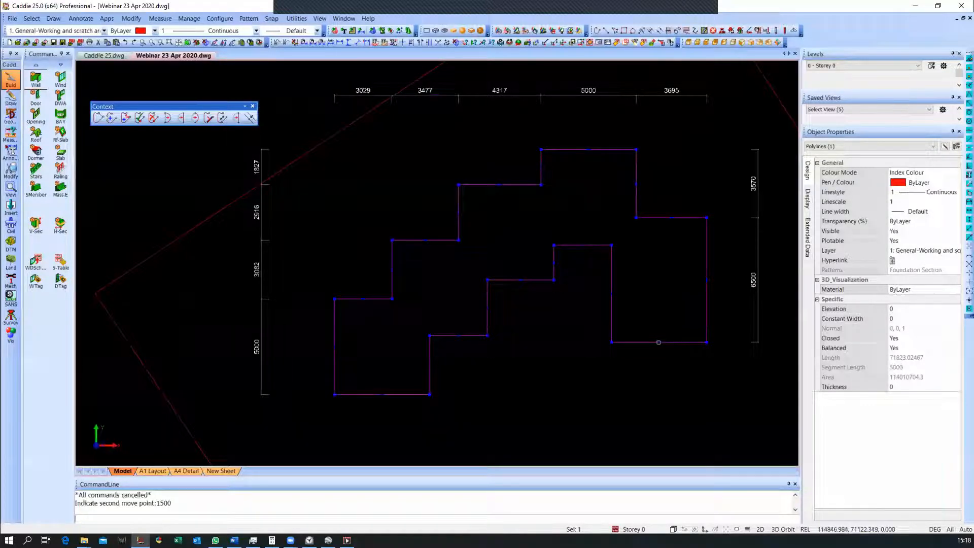
pyautogui.click(363, 299)
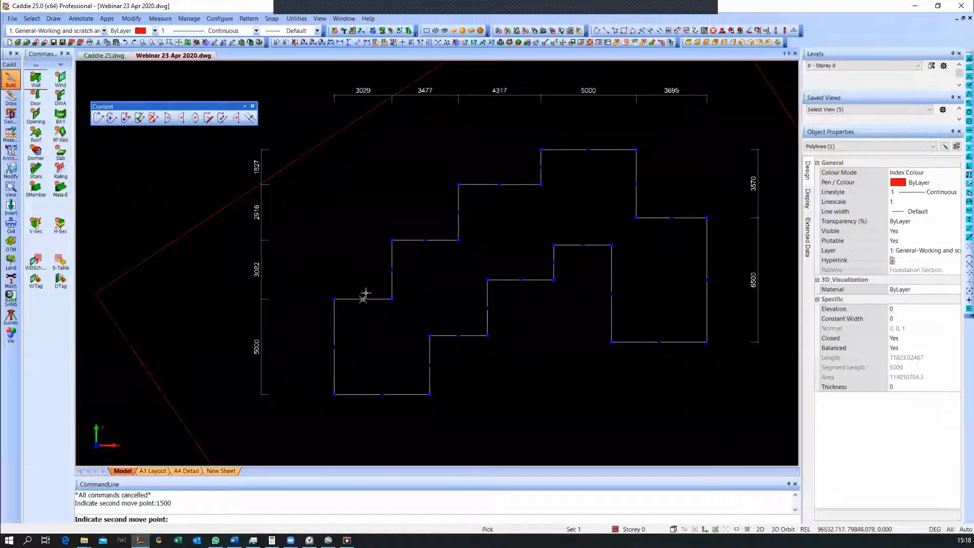
pyautogui.click(360, 269)
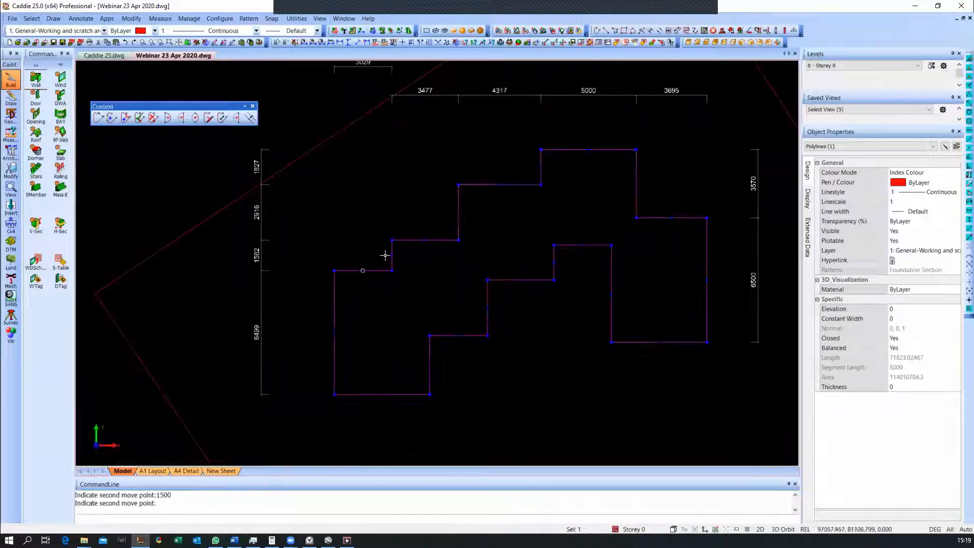
pyautogui.scroll(-2, 342, 335)
pyautogui.click(337, 337)
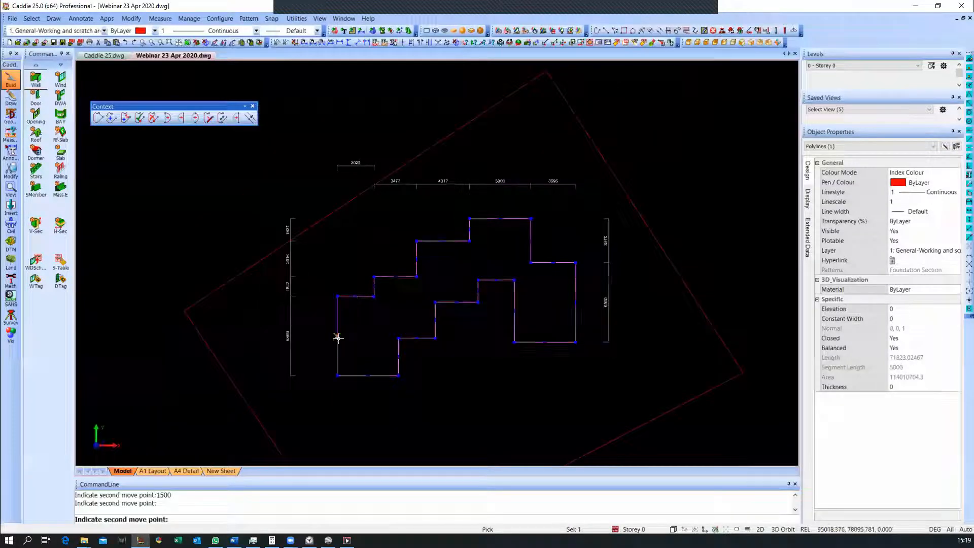
pyautogui.click(322, 334)
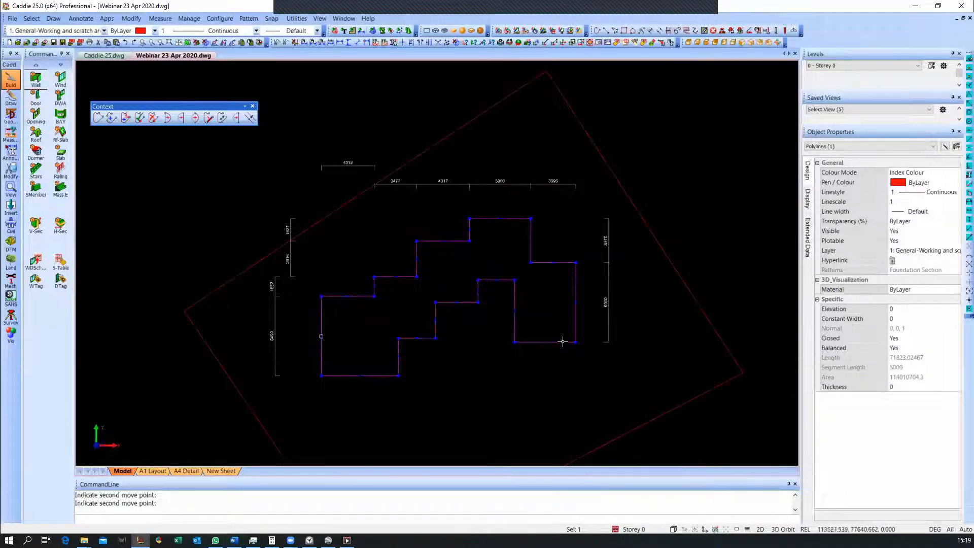
# Stretch the right wing's bottom edge down by about 2450 mm and the outline's topmost edge up by about 1830 mm
pyautogui.click(544, 341)
pyautogui.click(543, 372)
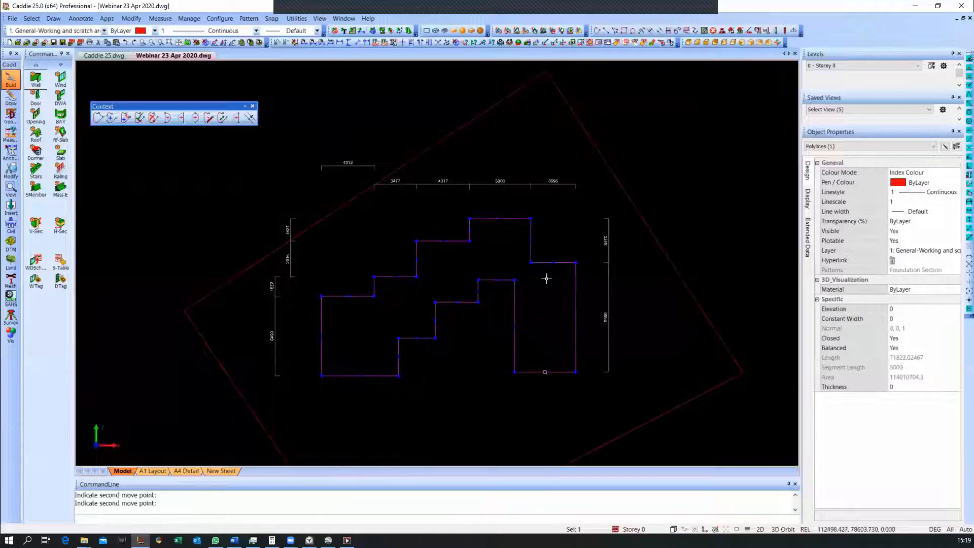
pyautogui.click(501, 218)
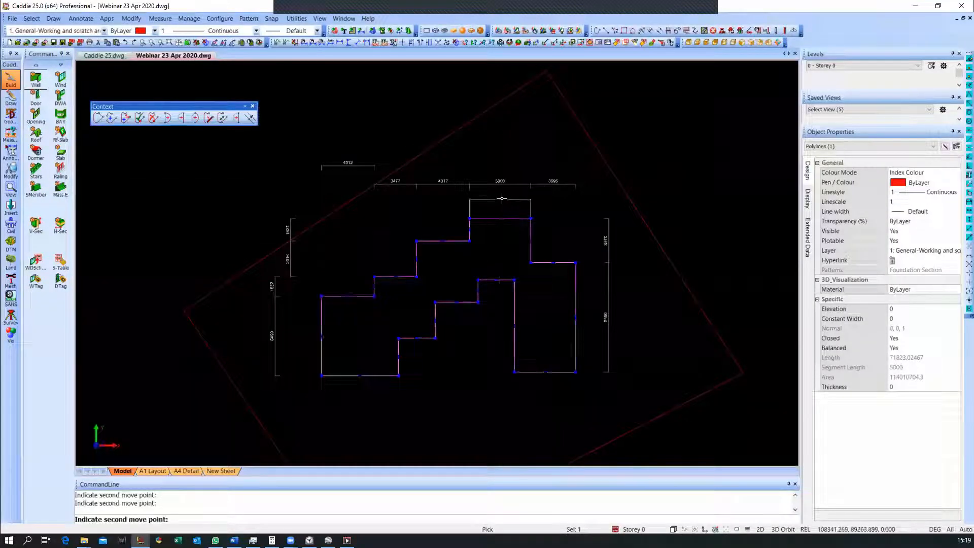
pyautogui.click(499, 196)
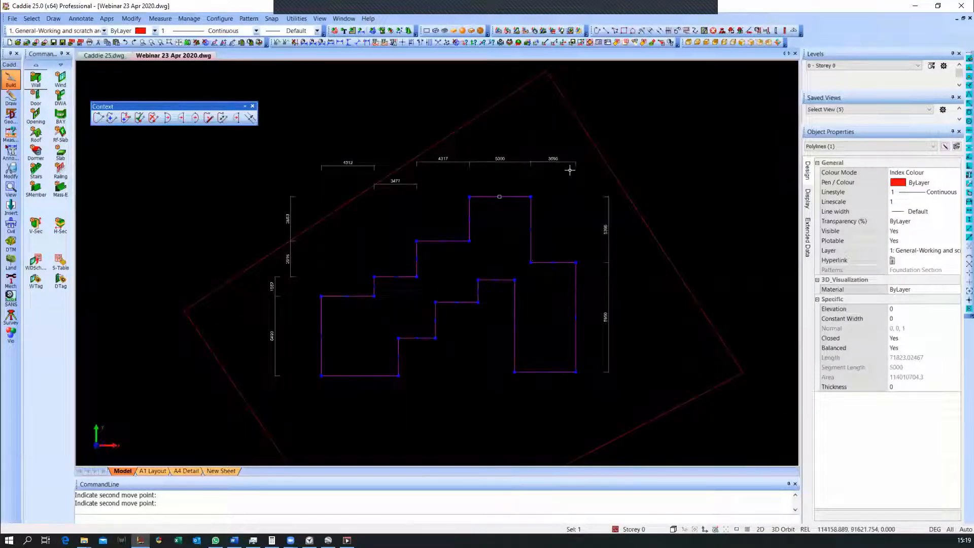
pyautogui.press('Escape')
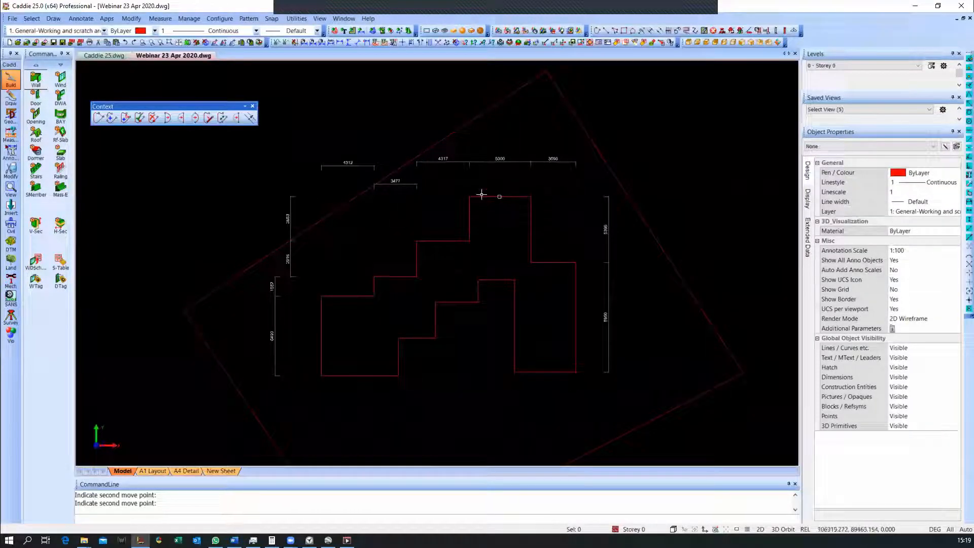
# Convert the stepped outline polyline to walls in the New Wall style, 2720 mm high and 220 mm wide with left origin
pyautogui.scroll(3, 481, 194)
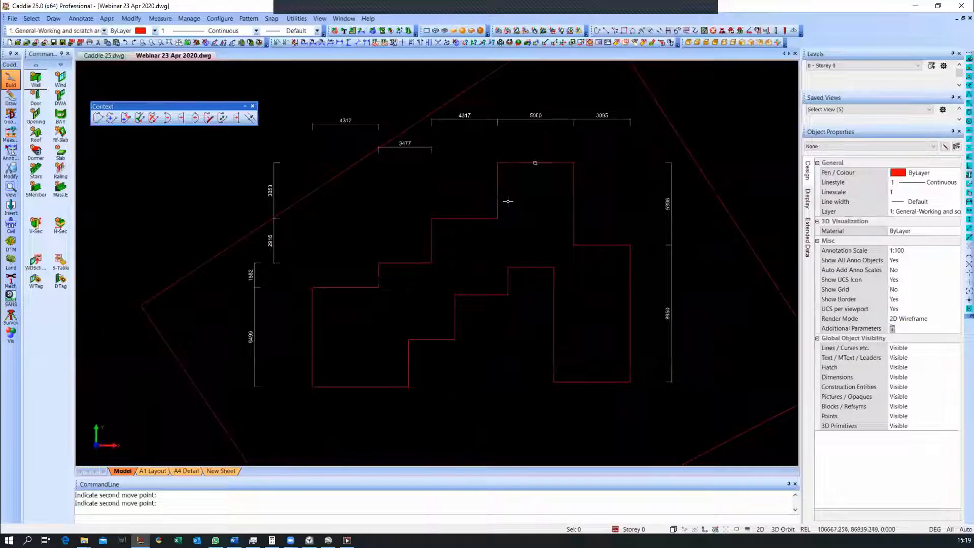
pyautogui.moveTo(508, 202); pyautogui.dragTo(511, 211, button='middle')
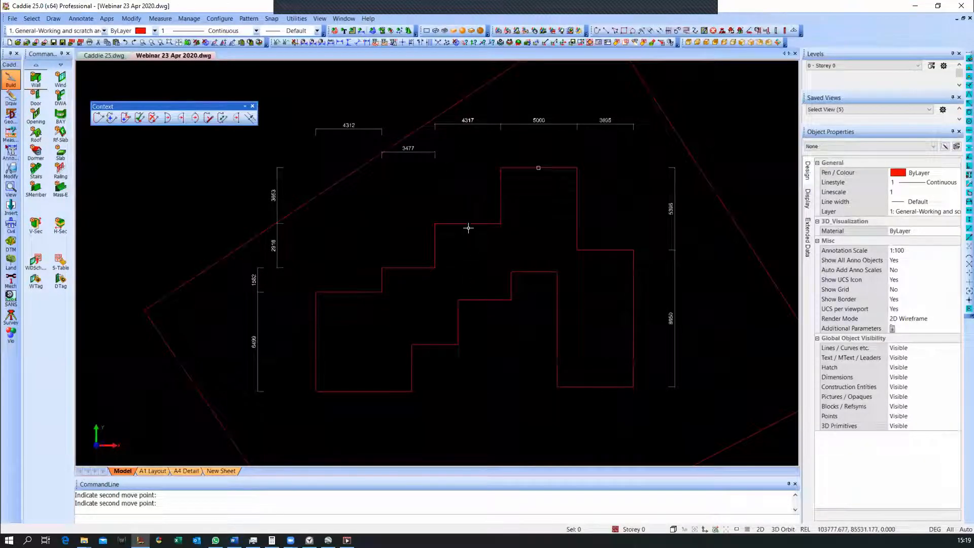
pyautogui.scroll(-1, 469, 227)
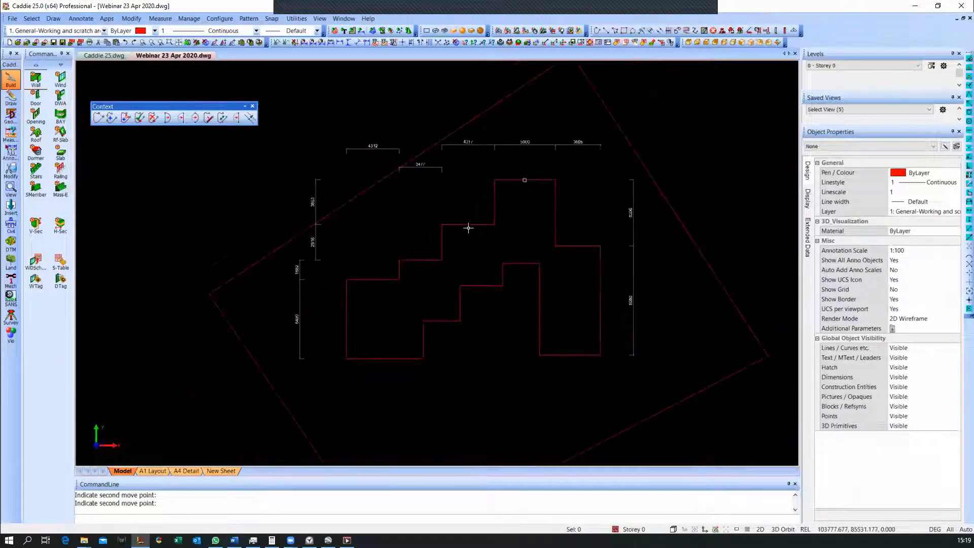
pyautogui.click(442, 243)
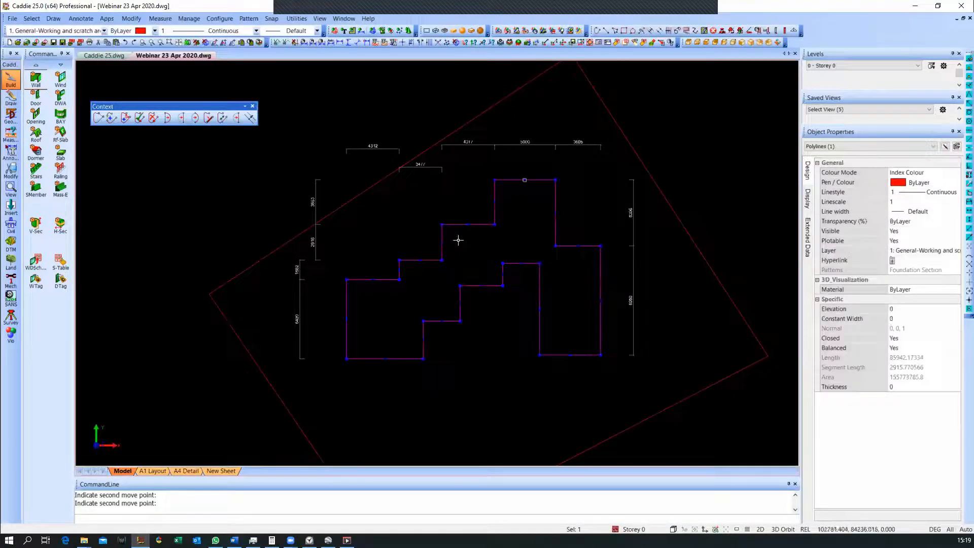
pyautogui.rightClick(474, 200)
pyautogui.click(631, 371)
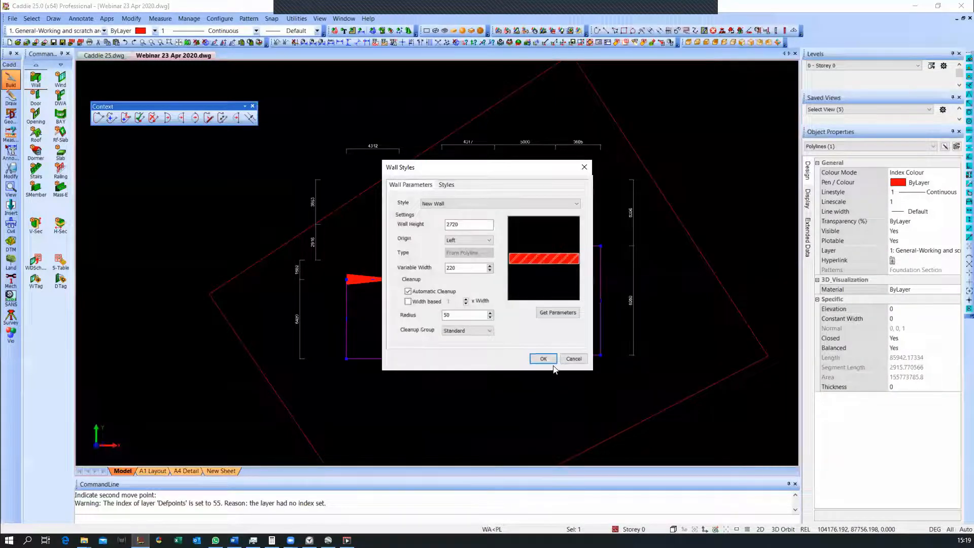
pyautogui.click(543, 359)
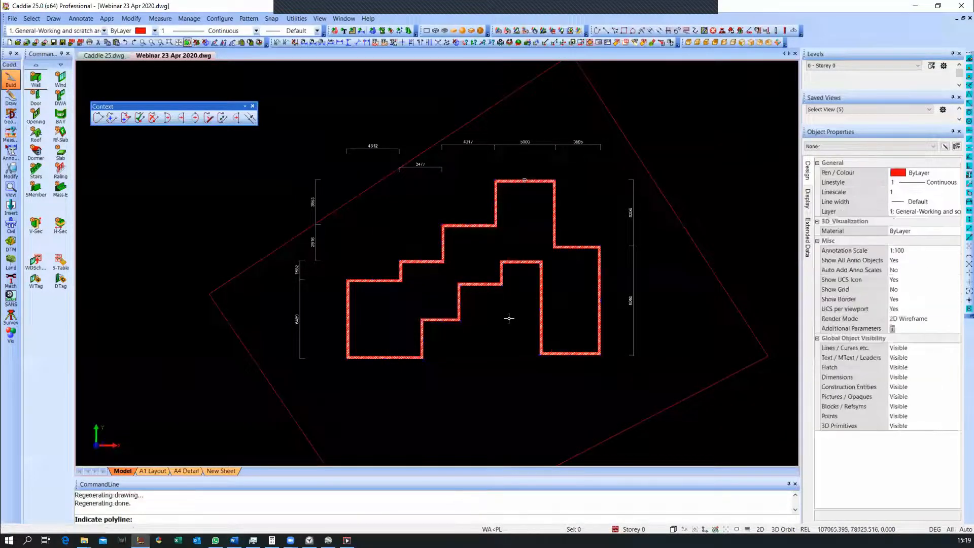
# Add a hipped roof over the stepped outline with a 500 mm overhang and 2720 mm base height
pyautogui.scroll(-1, 584, 259)
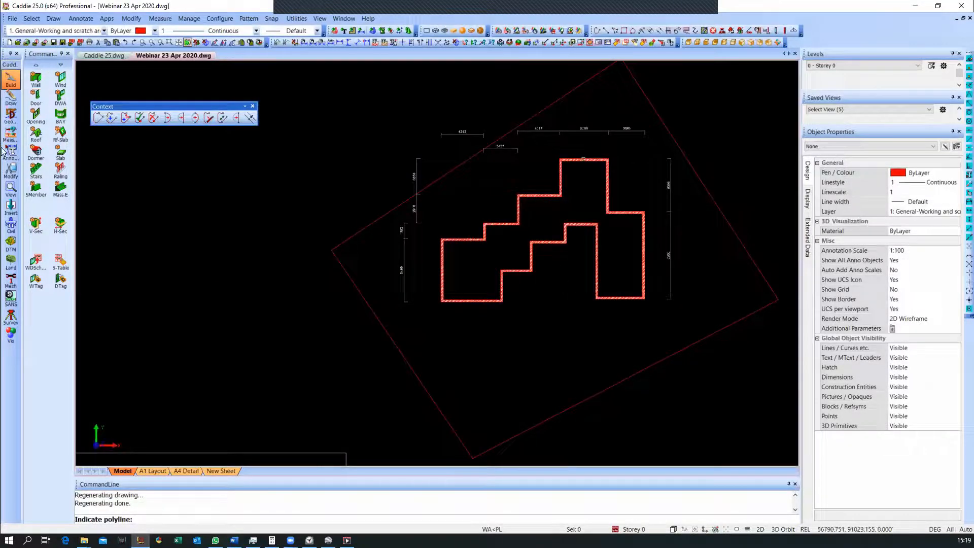
pyautogui.click(36, 133)
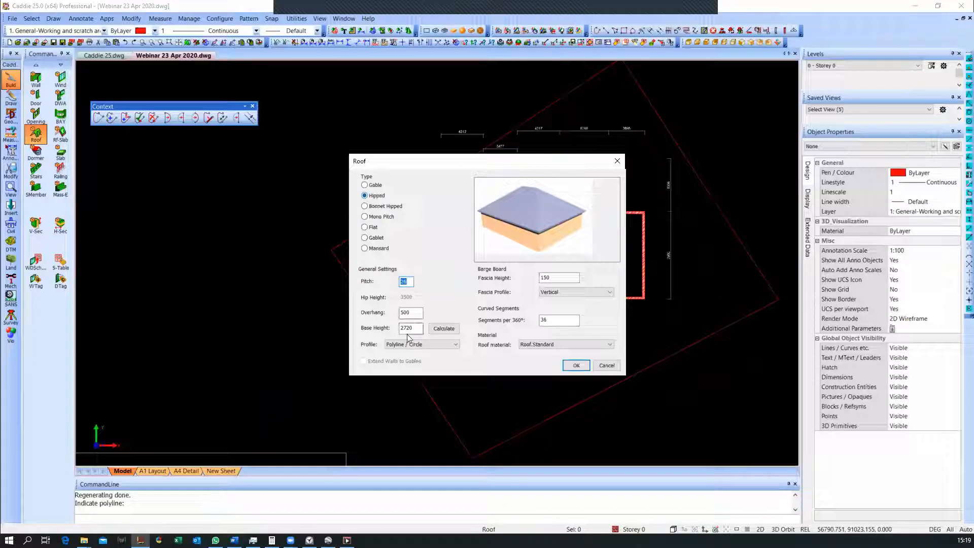
pyautogui.click(576, 366)
pyautogui.click(489, 307)
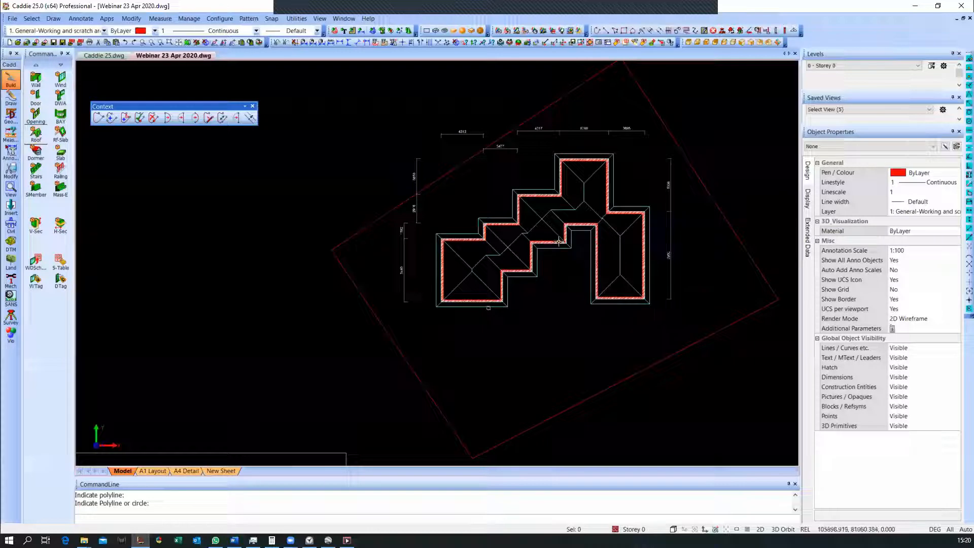
# Convert the inverted-T outline polyline to walls in the New Wall style, 2720 mm high and 220 mm wide with left origin
pyautogui.scroll(-5, 559, 241)
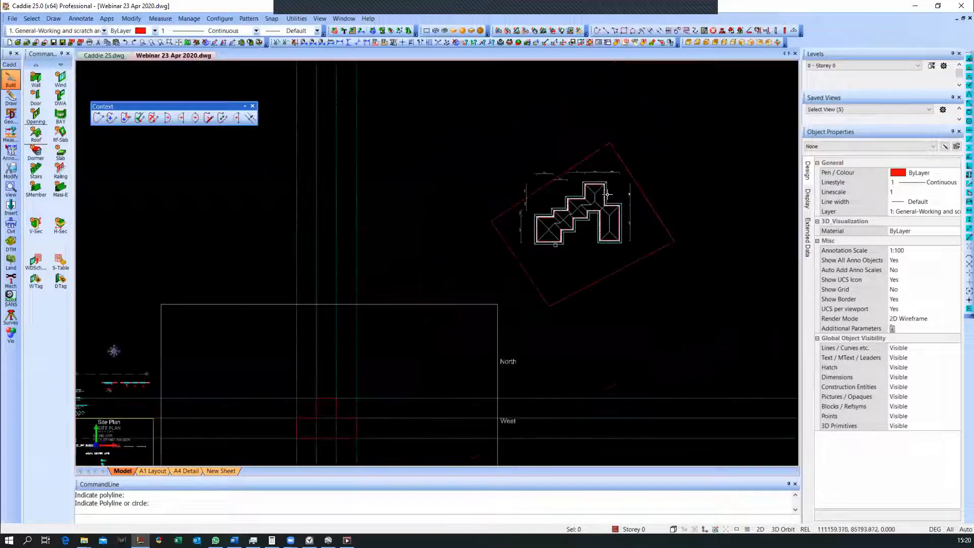
pyautogui.scroll(8, 437, 301)
pyautogui.scroll(5, 436, 300)
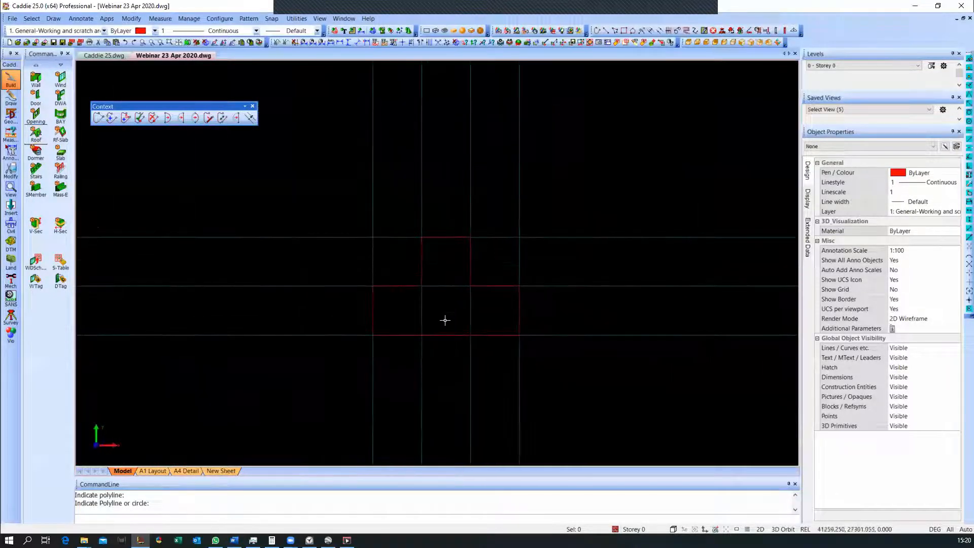
pyautogui.scroll(1, 438, 272)
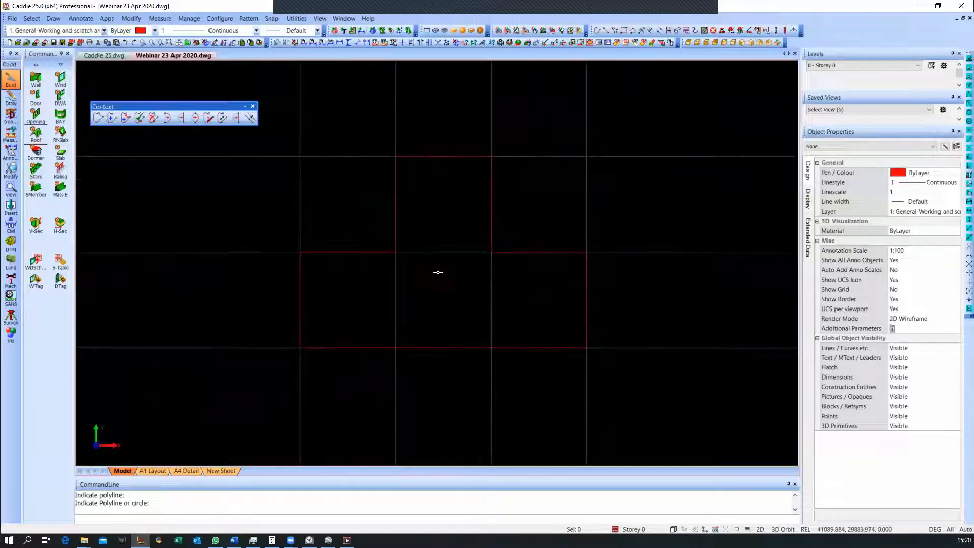
pyautogui.click(395, 214)
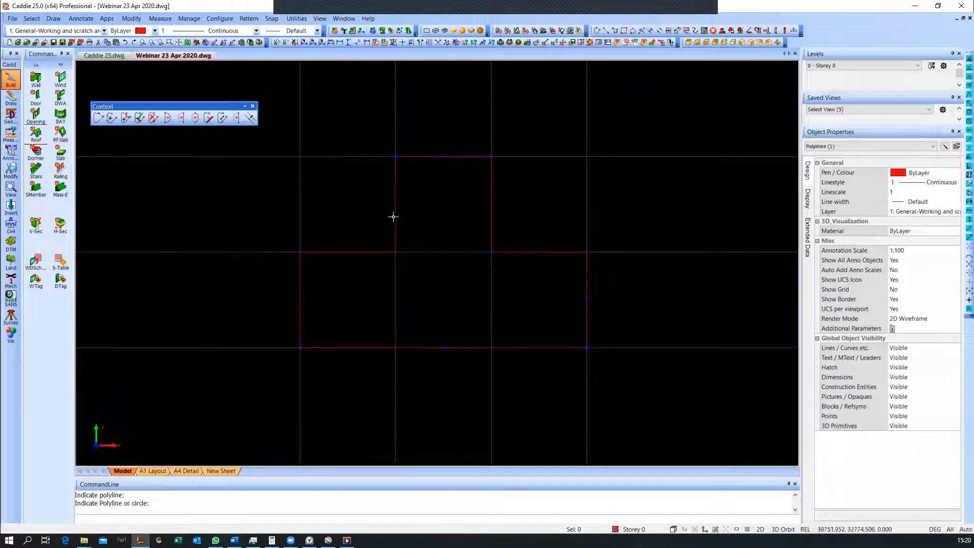
pyautogui.rightClick(398, 221)
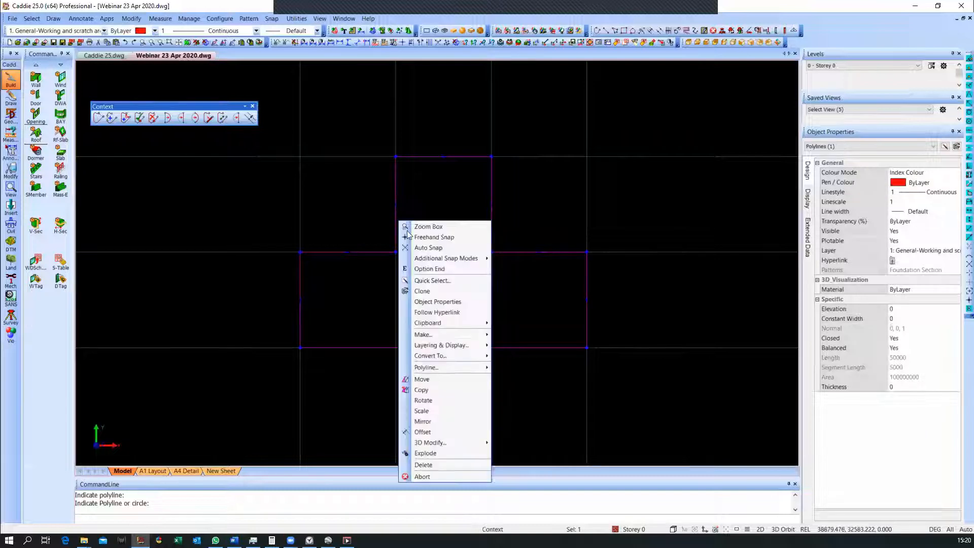
pyautogui.moveTo(459, 356)
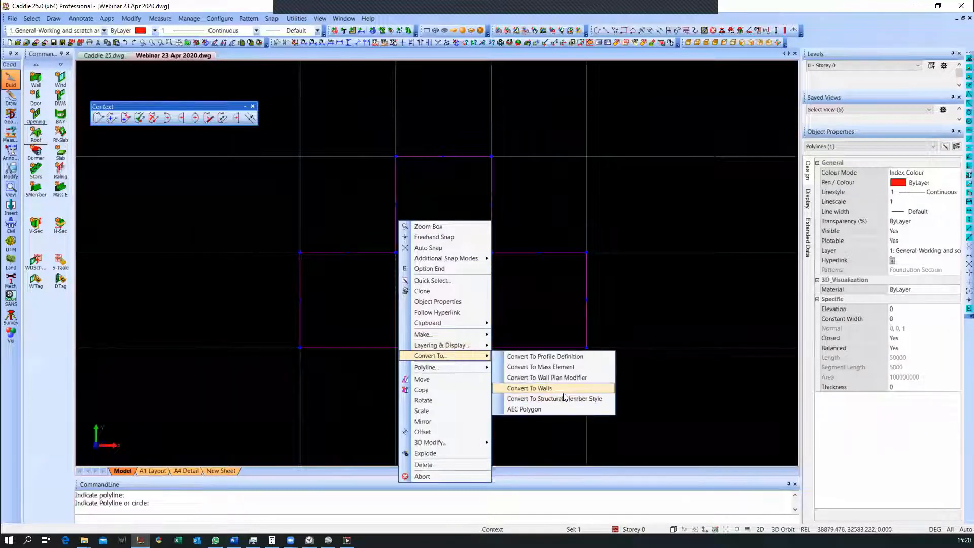
pyautogui.click(563, 391)
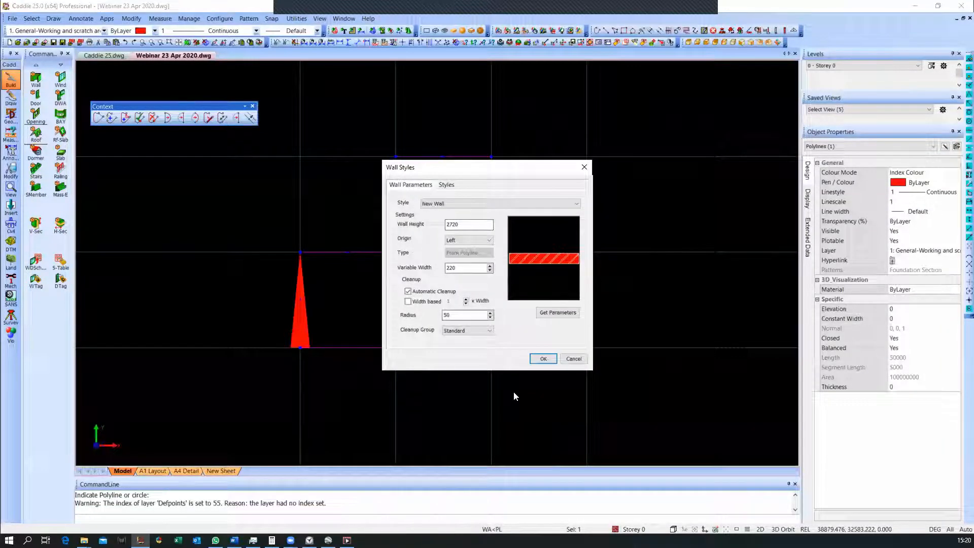
pyautogui.click(543, 359)
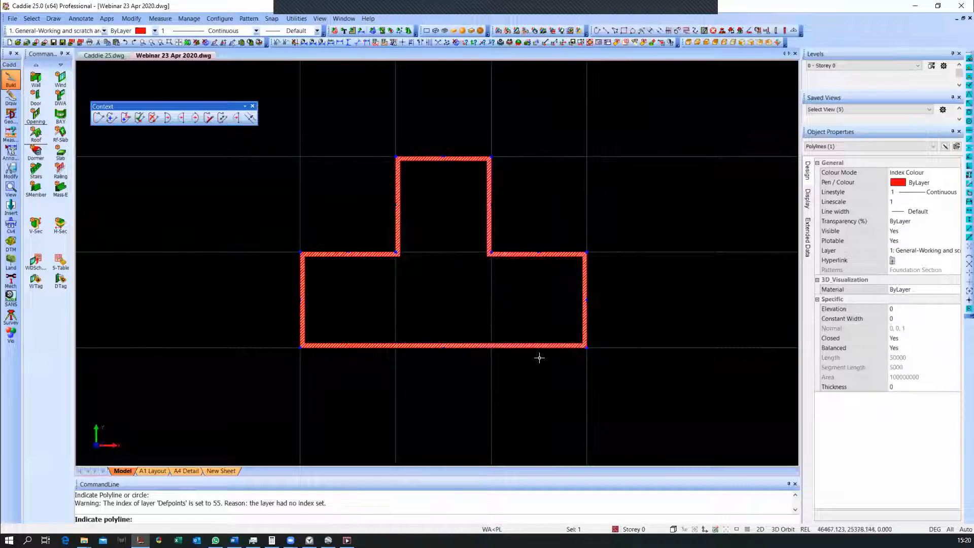
pyautogui.press('Escape')
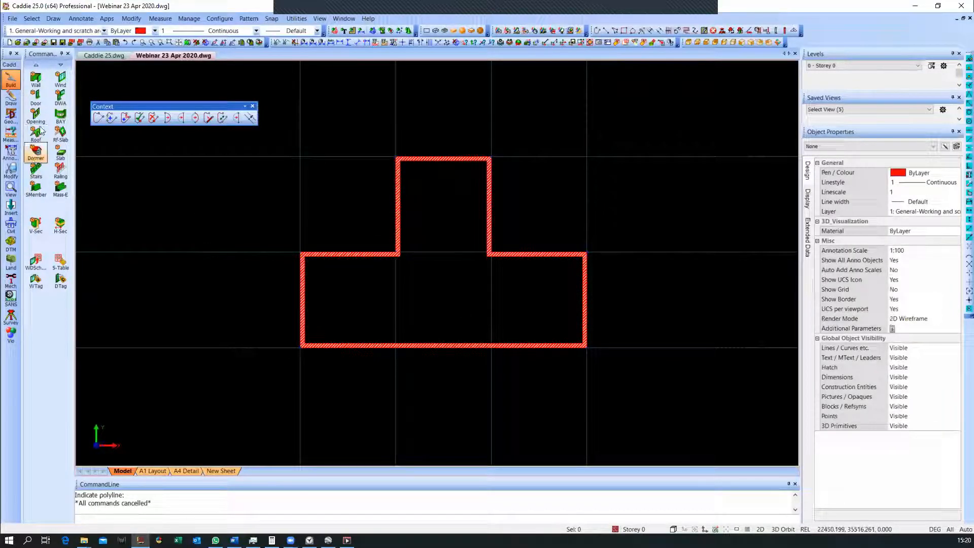
# Start a new door and load the saved preset Externa2 [Double&Muntins] as its style
pyautogui.click(36, 96)
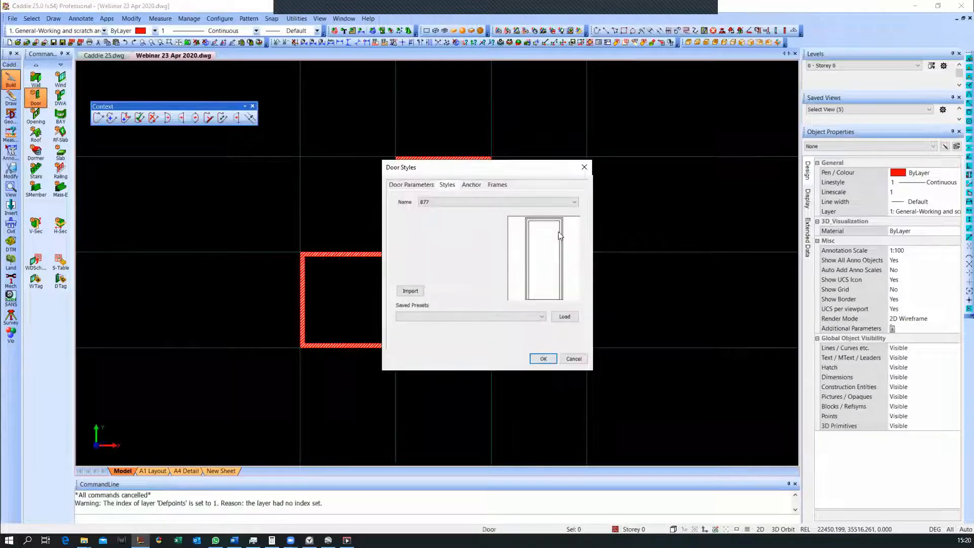
pyautogui.click(463, 201)
pyautogui.click(462, 198)
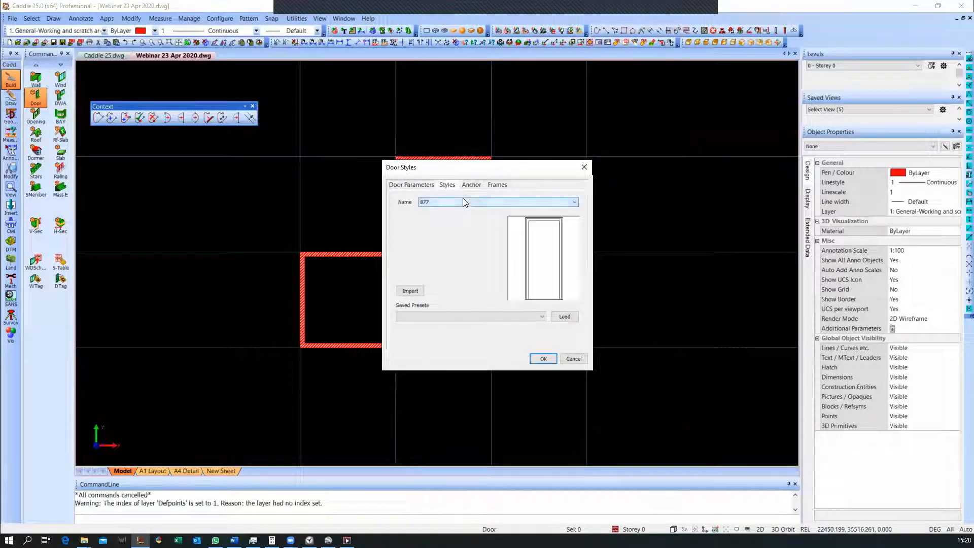
pyautogui.click(462, 317)
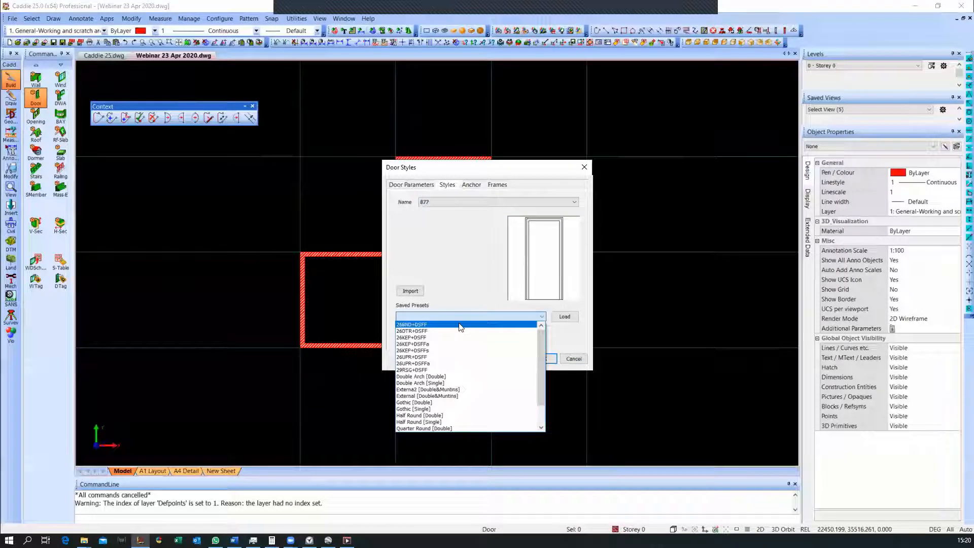
pyautogui.click(458, 325)
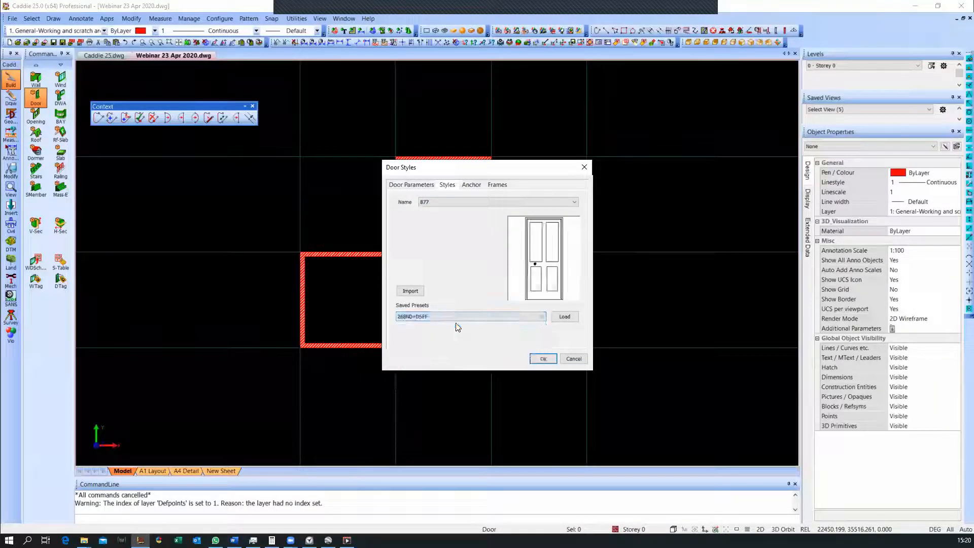
pyautogui.scroll(-1, 456, 317)
pyautogui.scroll(-2, 456, 317)
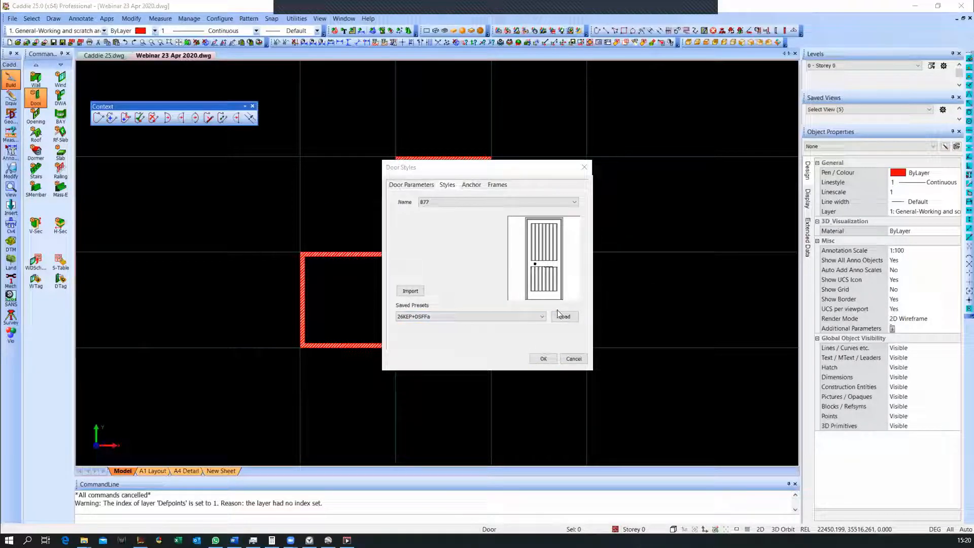
pyautogui.click(520, 315)
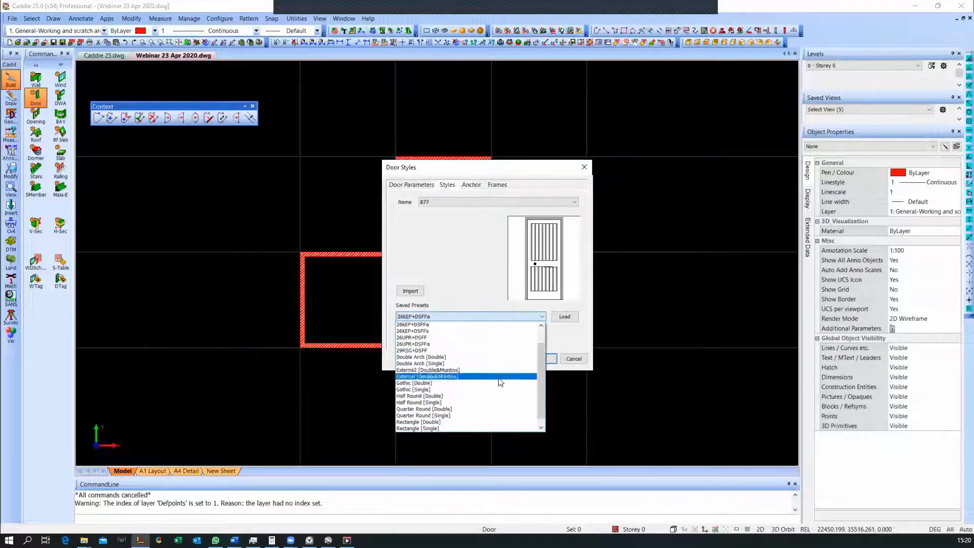
pyautogui.click(505, 376)
pyautogui.scroll(-1, 536, 318)
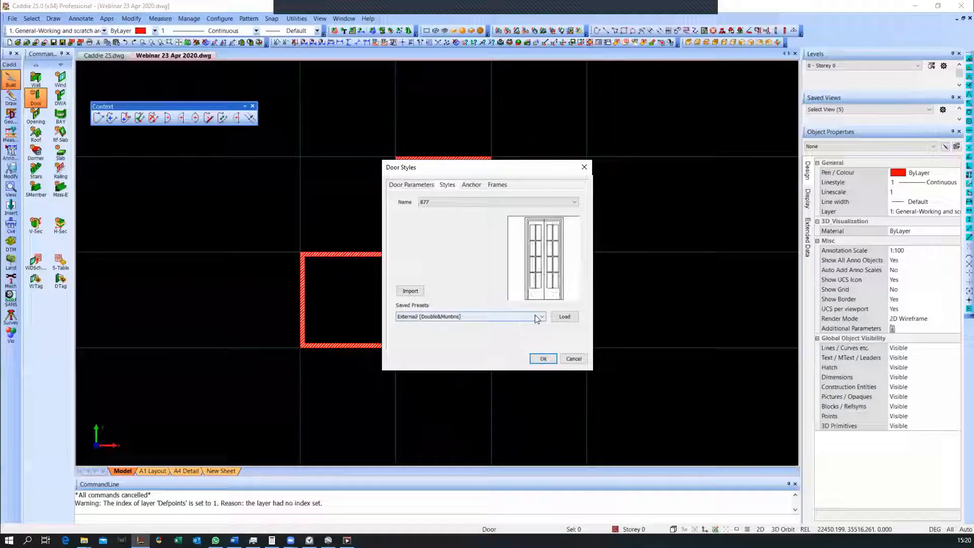
pyautogui.click(568, 317)
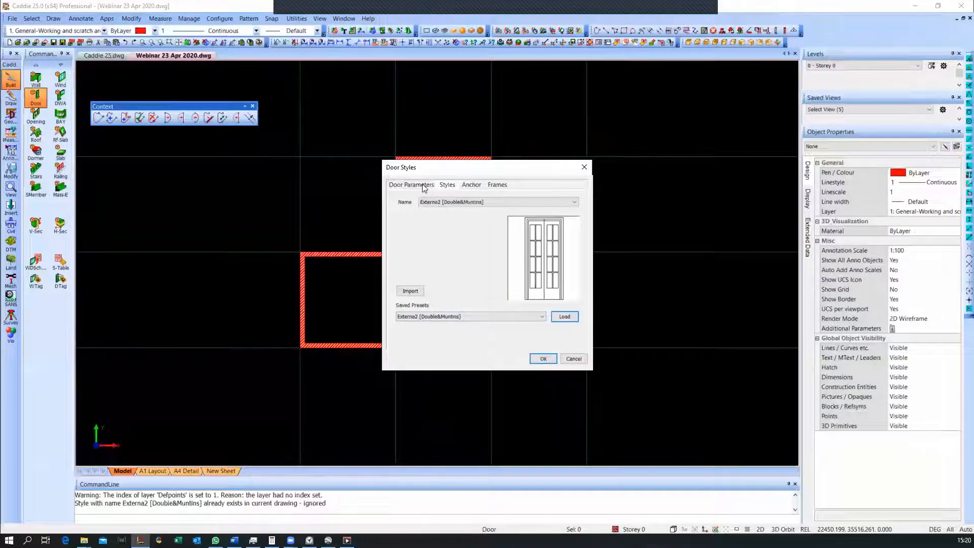
# Set the double door's width to 1511 mm with a centre origin
pyautogui.click(425, 184)
pyautogui.doubleClick(453, 222)
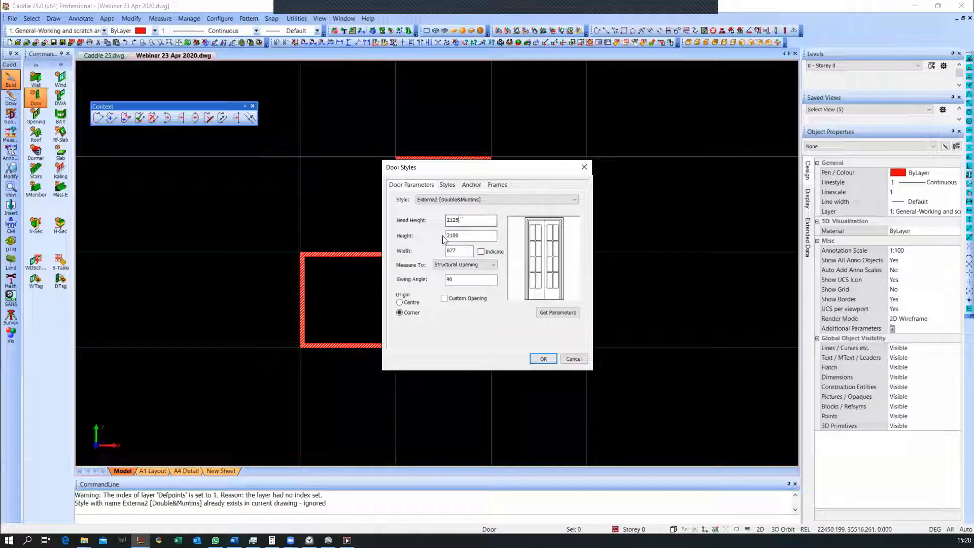
pyautogui.click(469, 237)
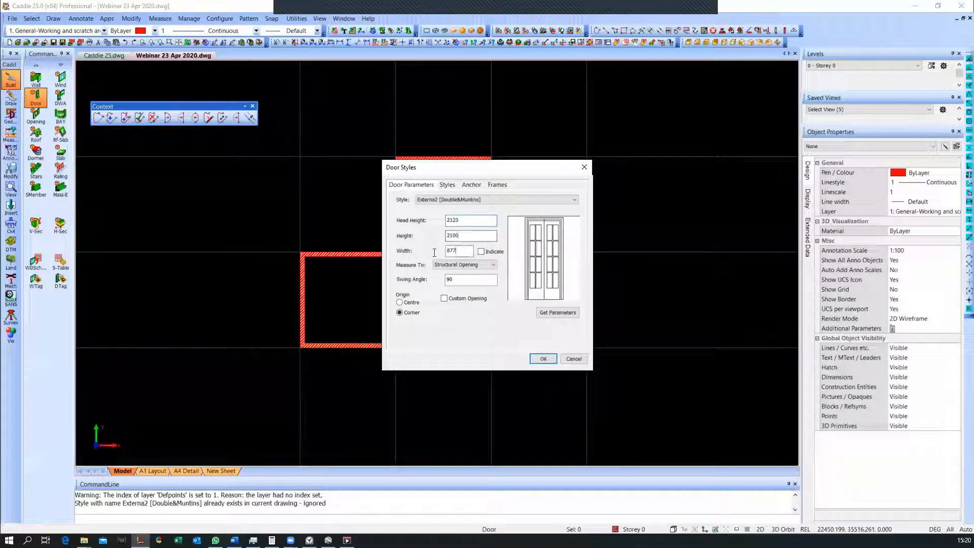
pyautogui.moveTo(457, 251); pyautogui.dragTo(434, 253)
pyautogui.write('1511')
pyautogui.click(411, 302)
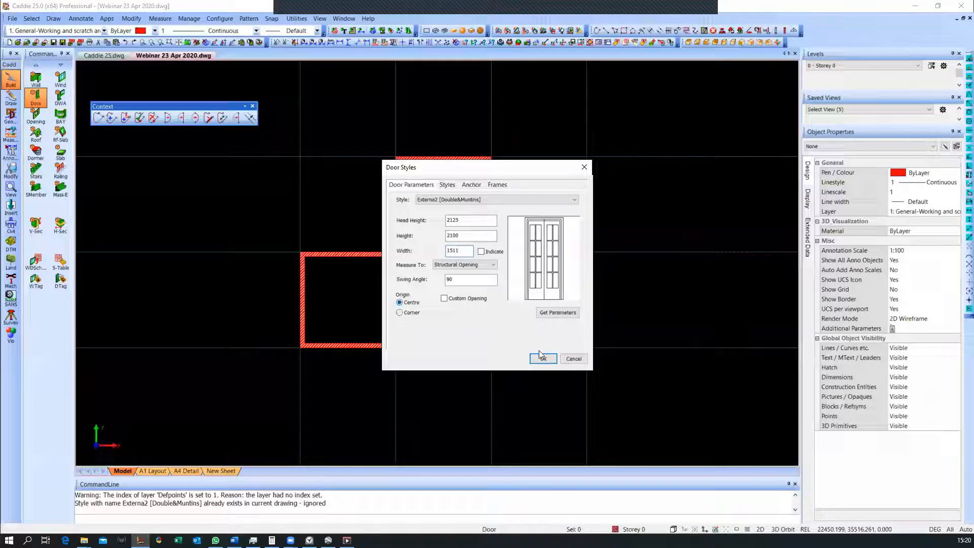
pyautogui.click(542, 358)
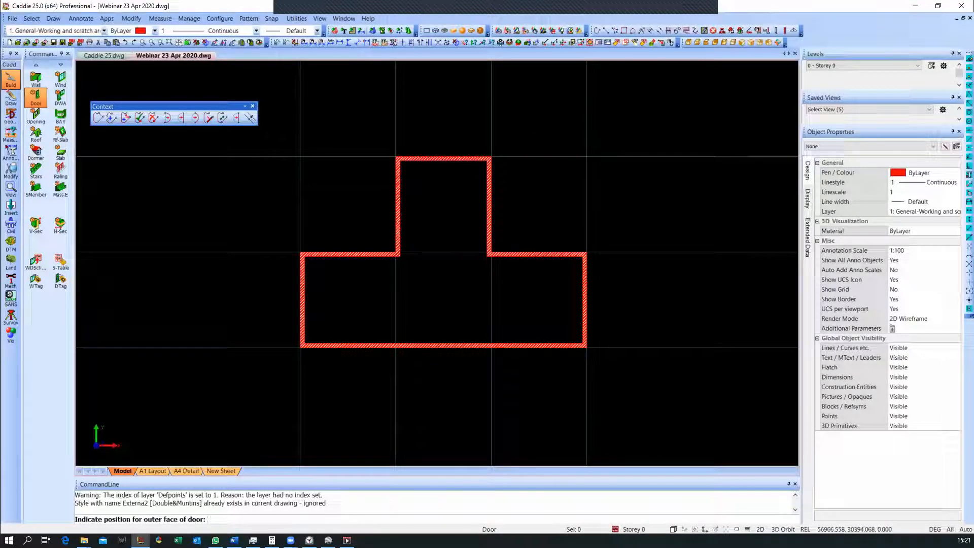
# Place the double door at the middle of the inverted-T plan's topmost wall and cycle its hinge position so it opens inward
pyautogui.rightClick(455, 218)
pyautogui.moveTo(455, 161); pyautogui.dragTo(458, 187, button='middle')
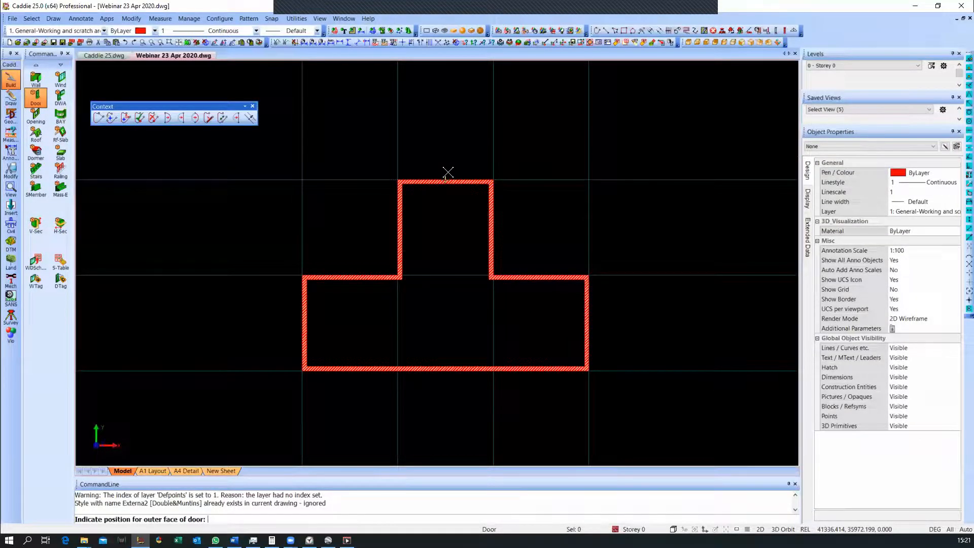
pyautogui.click(448, 173)
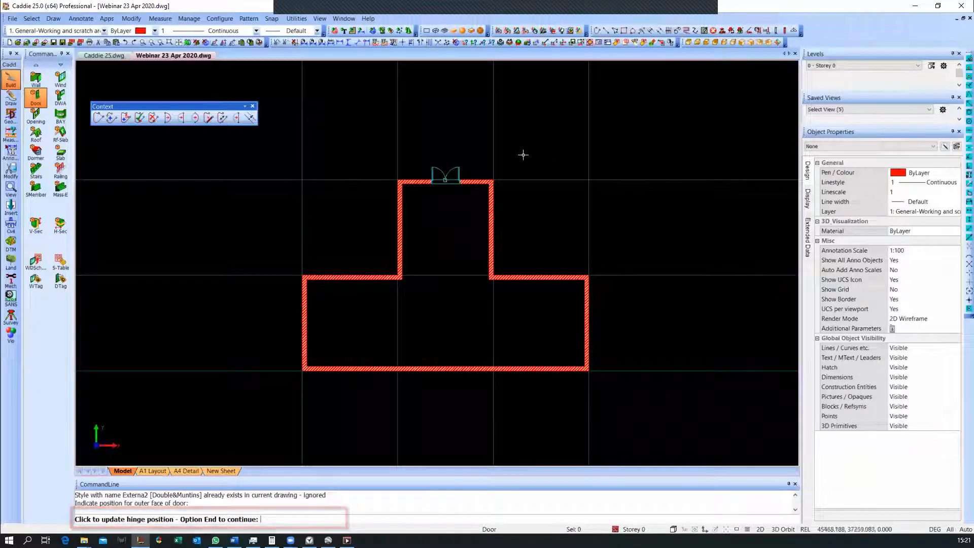
pyautogui.click(735, 109)
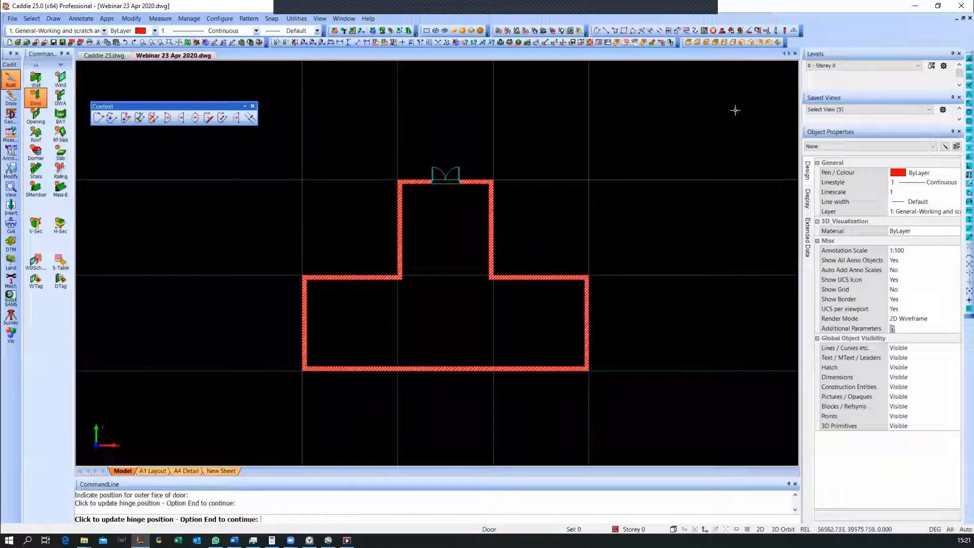
pyautogui.click(700, 119)
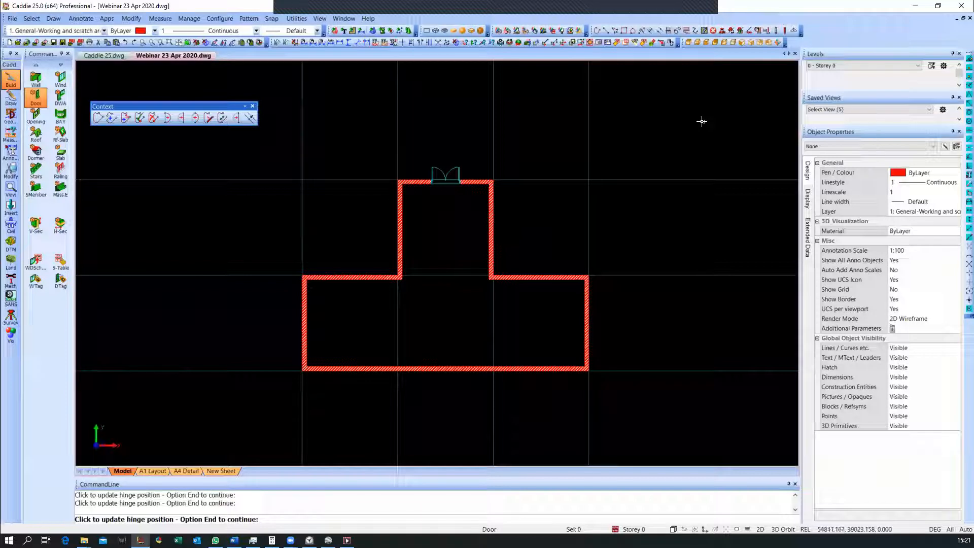
pyautogui.click(703, 122)
pyautogui.click(703, 121)
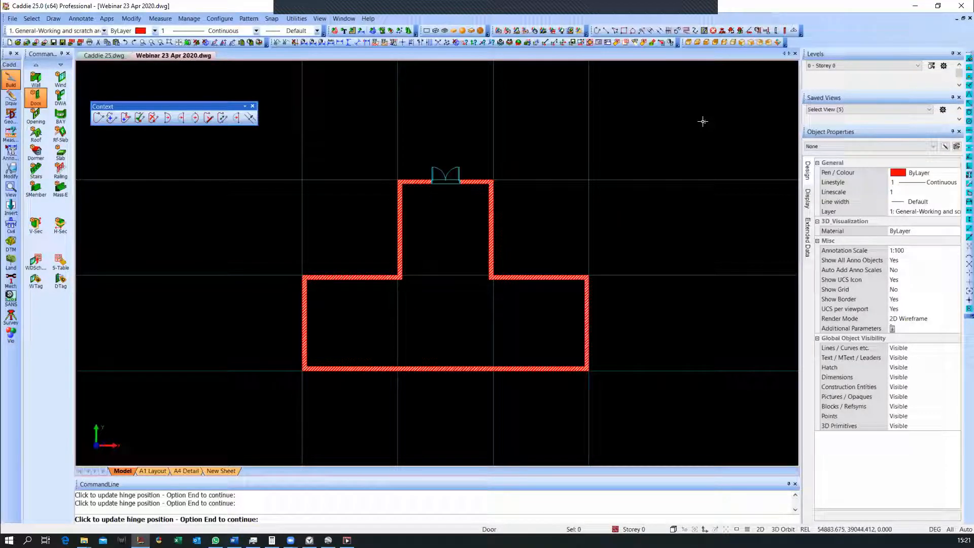
pyautogui.click(702, 122)
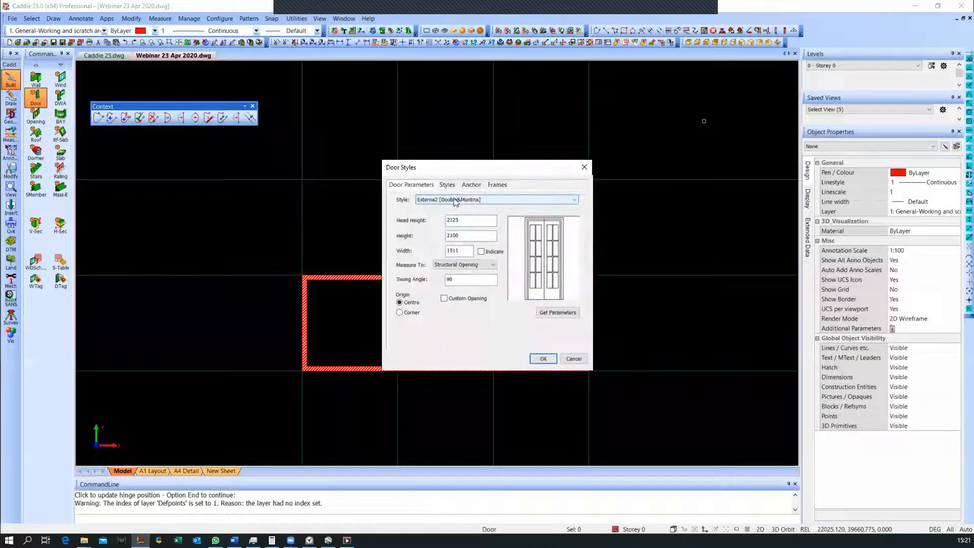
# Configure the next door with style 877, a width of 877 mm and a corner origin
pyautogui.click(451, 200)
pyautogui.click(460, 246)
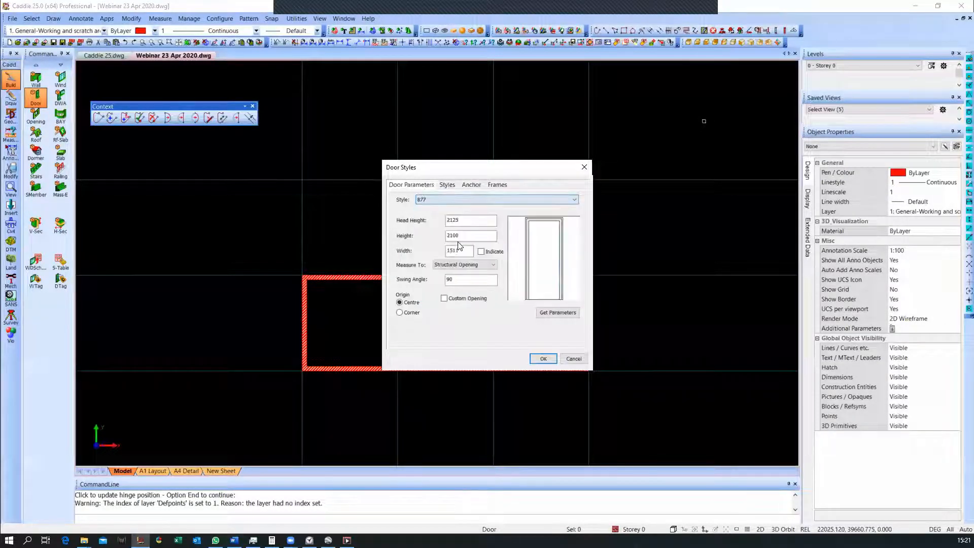
pyautogui.moveTo(463, 250); pyautogui.dragTo(401, 255)
pyautogui.write('677')
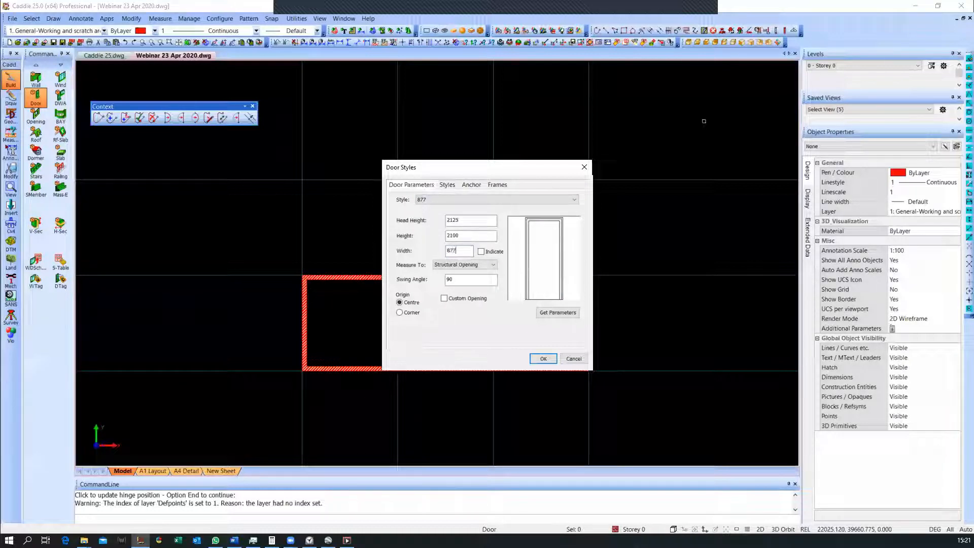
pyautogui.click(419, 324)
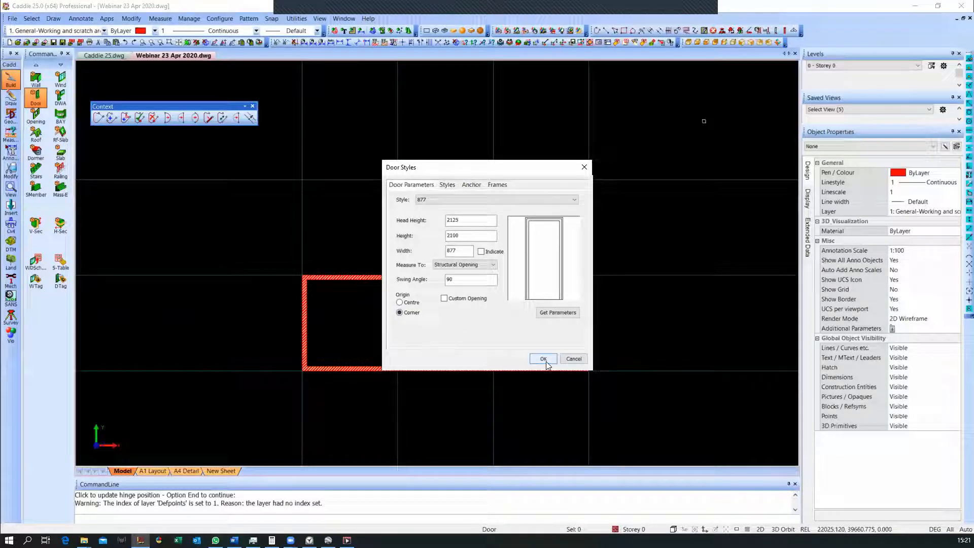
pyautogui.click(543, 359)
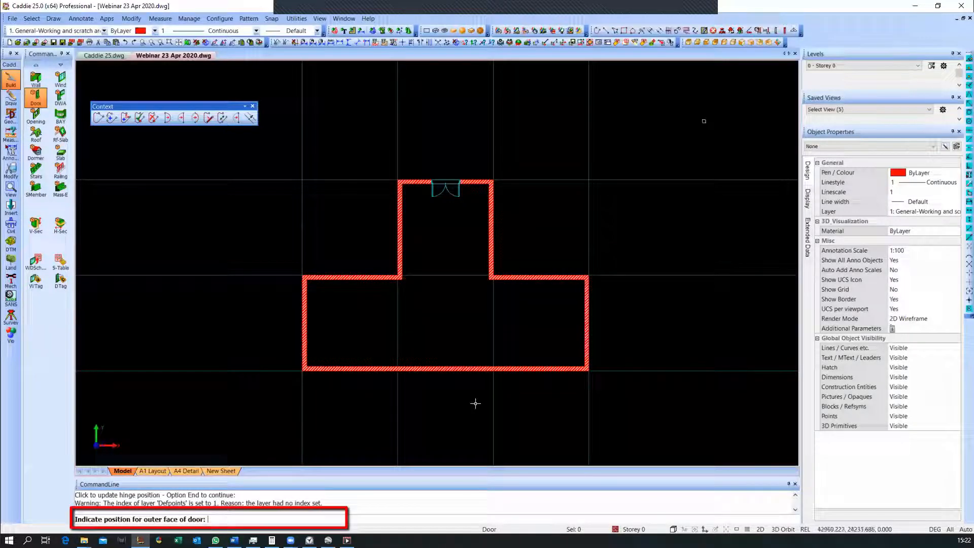
# Create a parallel construction line 440 mm inward from the right wing's outer edge
pyautogui.scroll(2, 579, 289)
pyautogui.scroll(3, 579, 289)
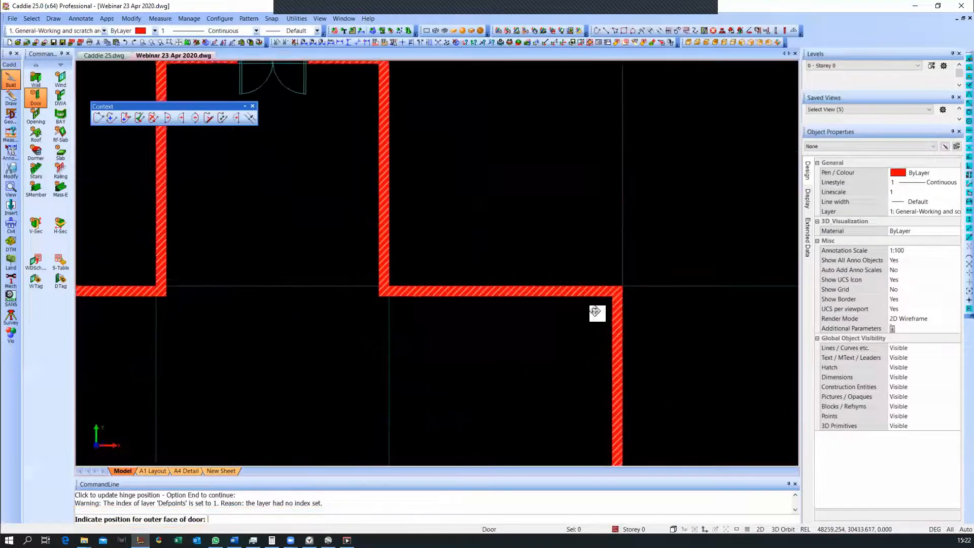
pyautogui.click(575, 265)
pyautogui.write('440')
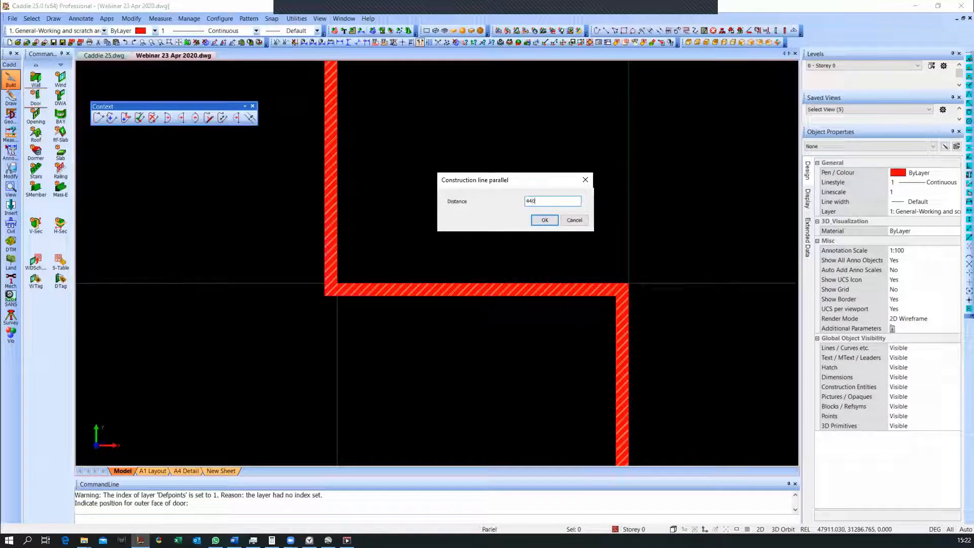
pyautogui.press('Return')
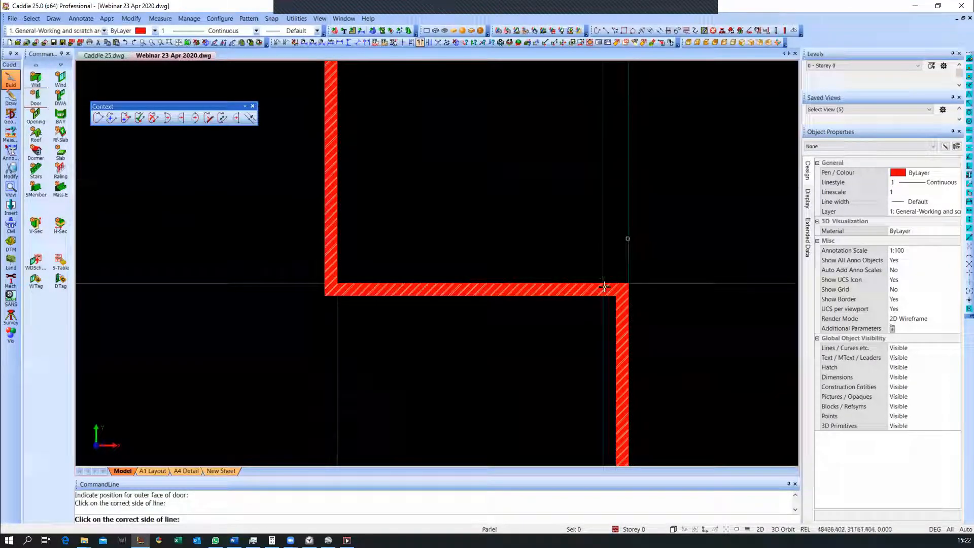
pyautogui.press('Escape')
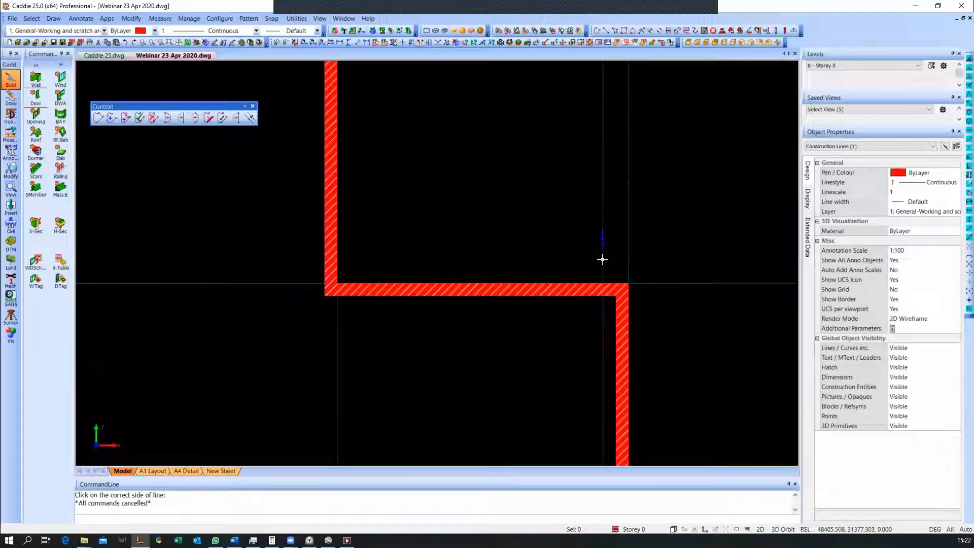
# Place the 877 door in the right wing's upper wall, offset 220 mm from the inner corner and running toward the plan's centre
pyautogui.click(35, 96)
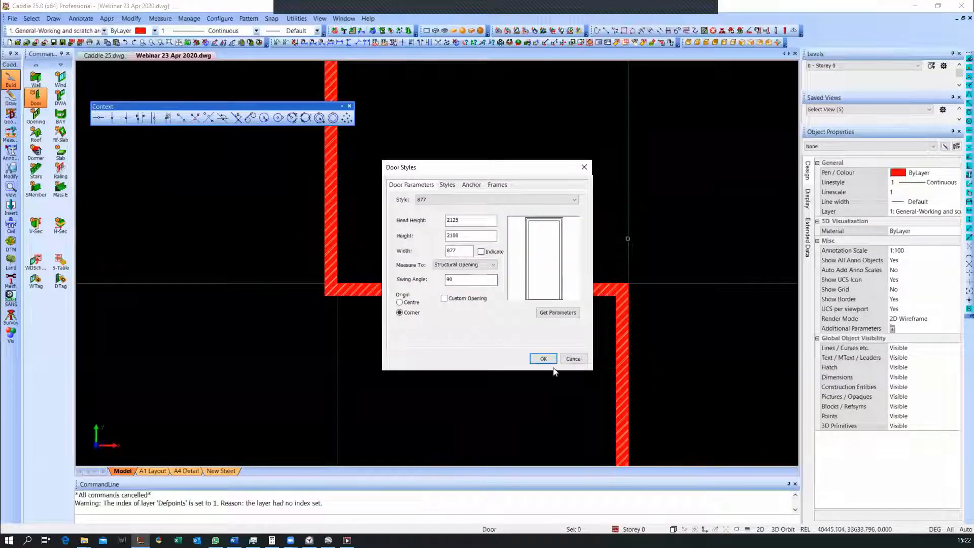
pyautogui.click(543, 358)
pyautogui.press('e')
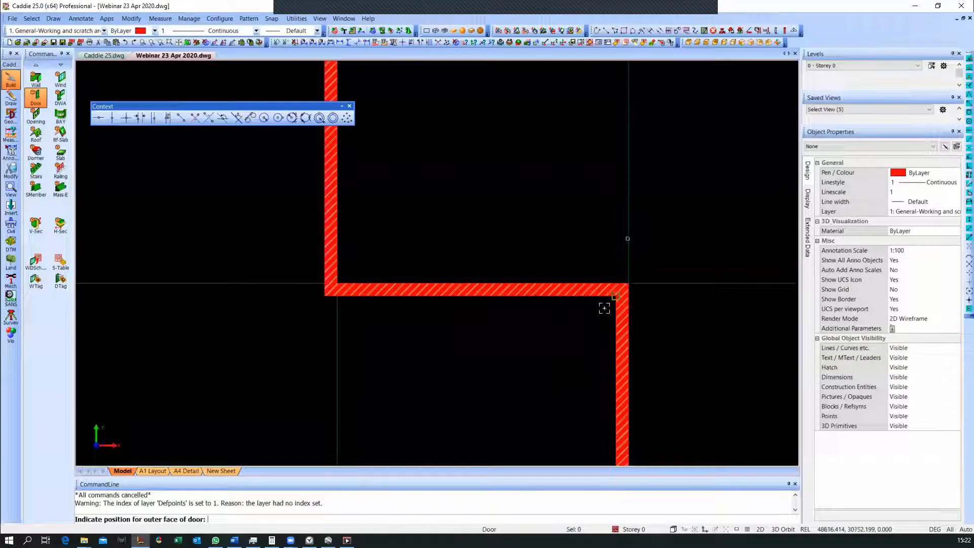
pyautogui.press('=')
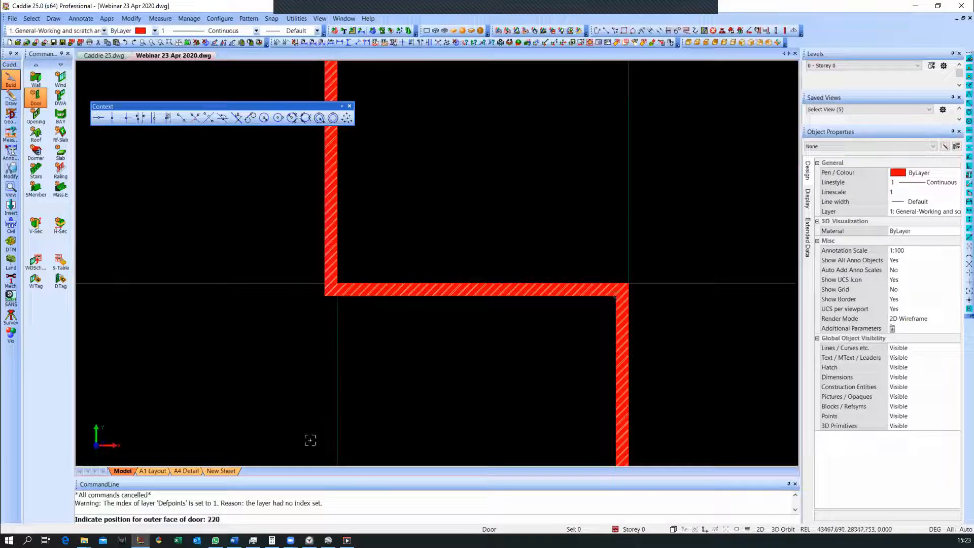
pyautogui.press('Return')
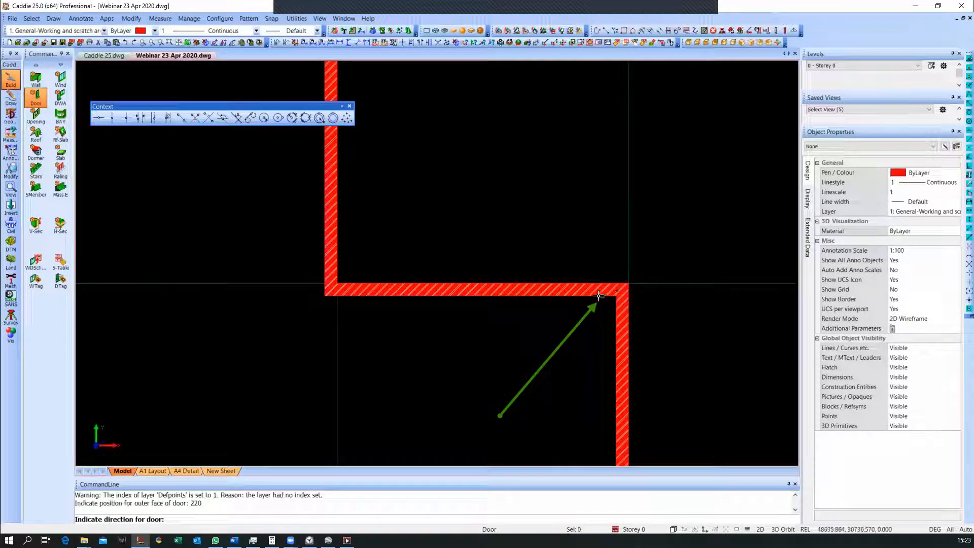
pyautogui.click(563, 288)
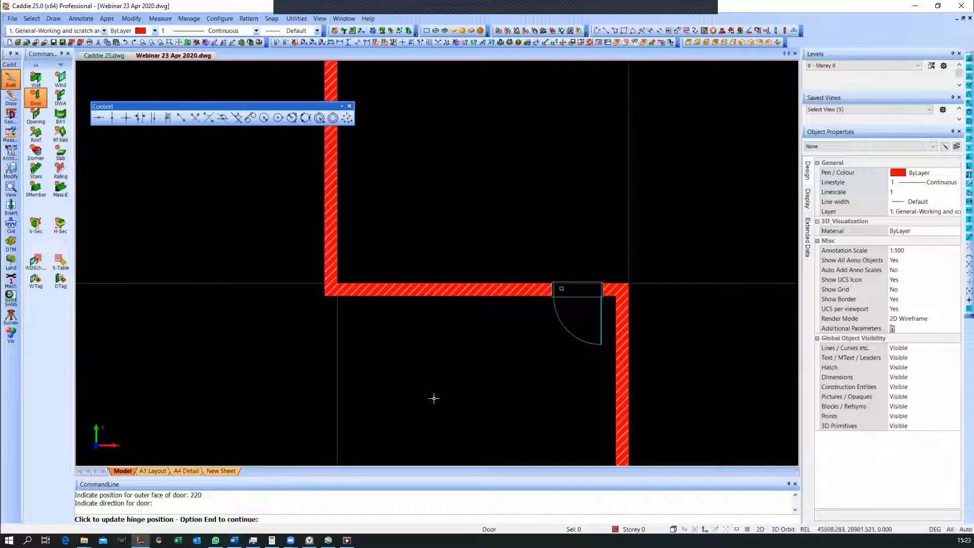
# Cycle the right wing door's hinge position so it opens inward with the hinge nearest the outer wall, and finish the hinge option
pyautogui.click(502, 338)
pyautogui.click(501, 338)
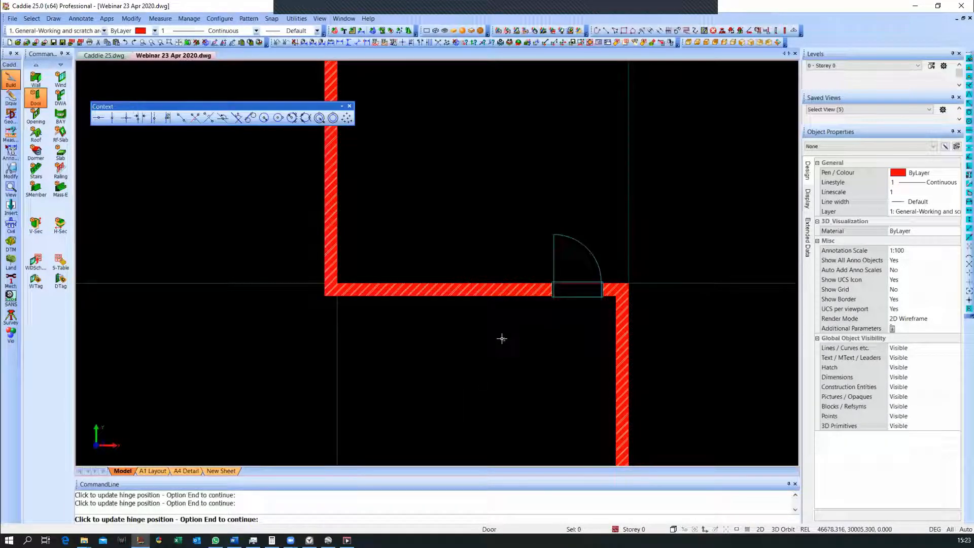
pyautogui.click(501, 339)
pyautogui.click(501, 339)
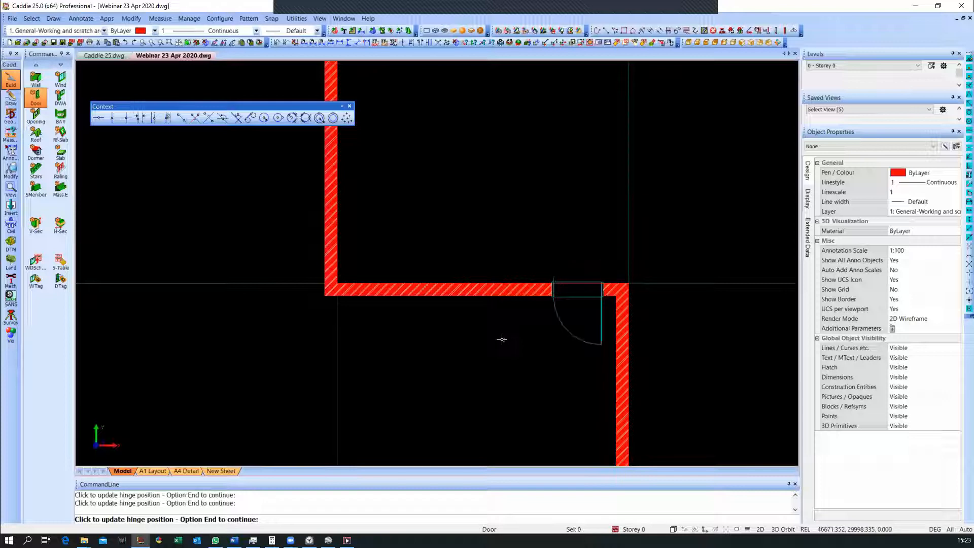
pyautogui.click(502, 339)
pyautogui.click(501, 340)
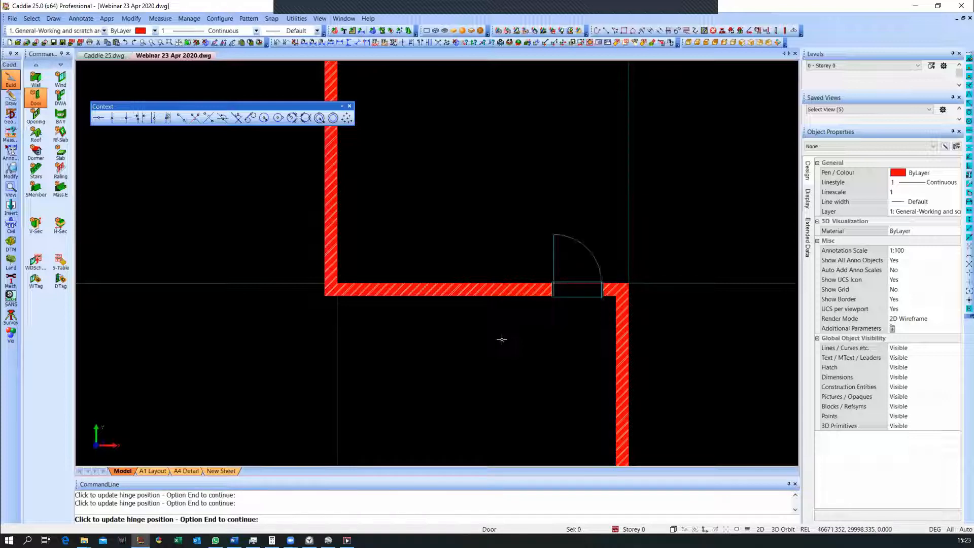
pyautogui.click(501, 339)
pyautogui.click(501, 339)
pyautogui.scroll(-3, 596, 304)
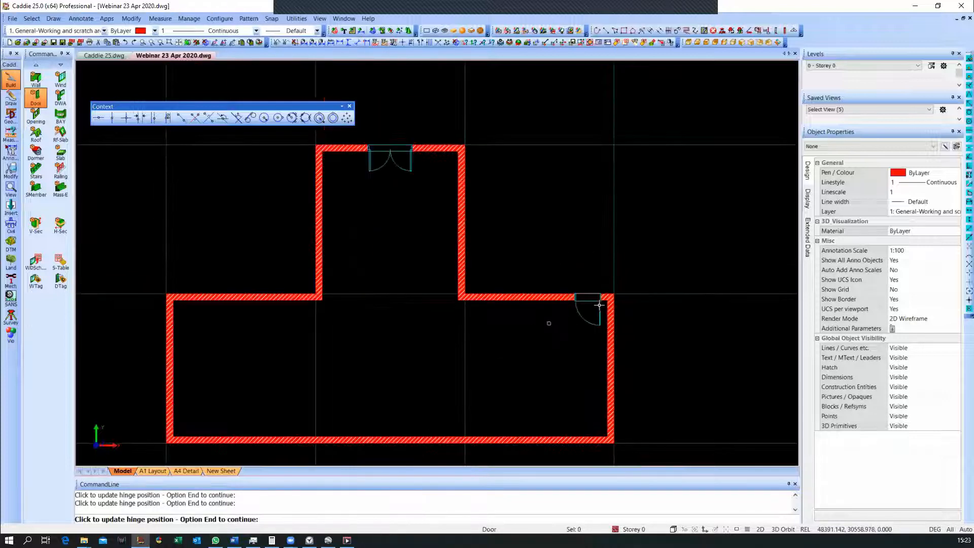
pyautogui.rightClick(498, 274)
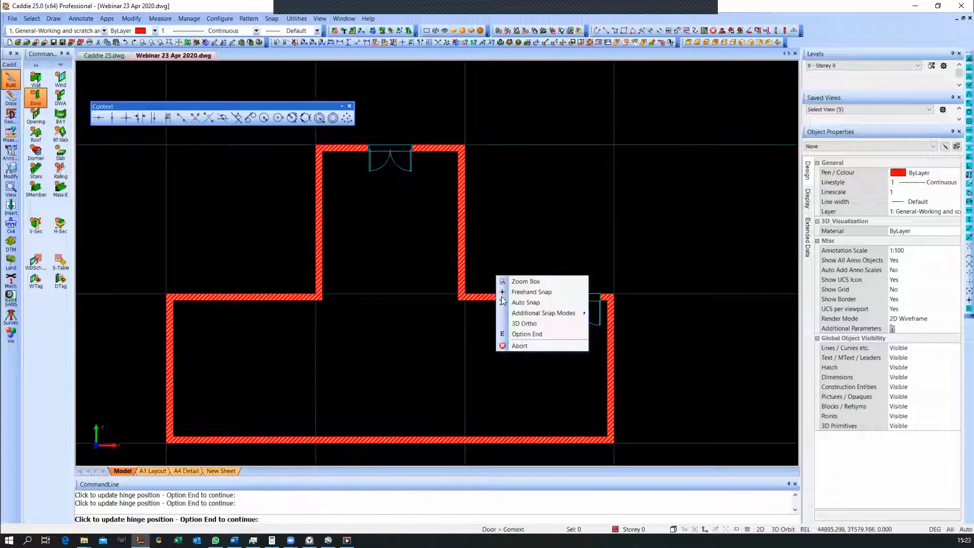
pyautogui.click(520, 334)
# Place another 877 door starting at the left wing's inner corner, indicating the upper wall as its host and inward along it as the direction
pyautogui.scroll(3, 172, 303)
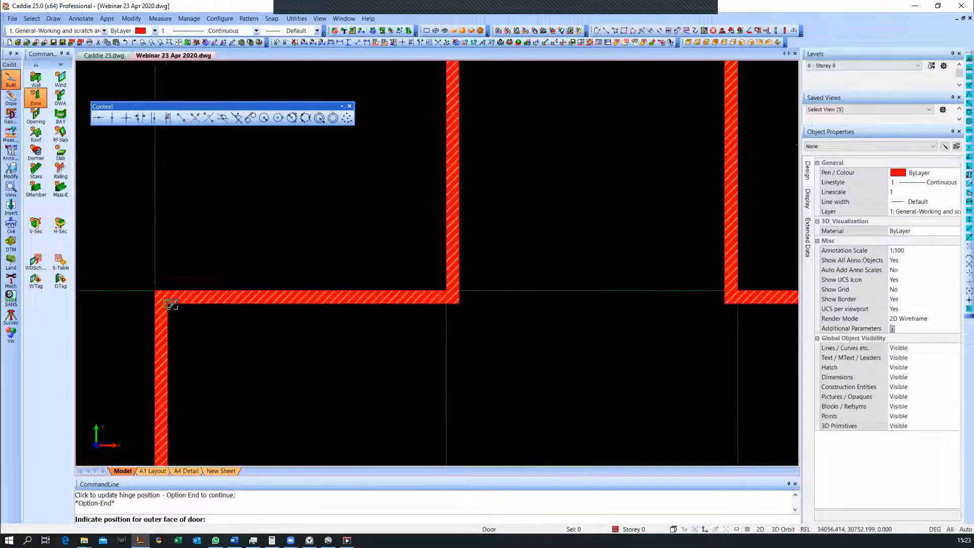
pyautogui.click(172, 303)
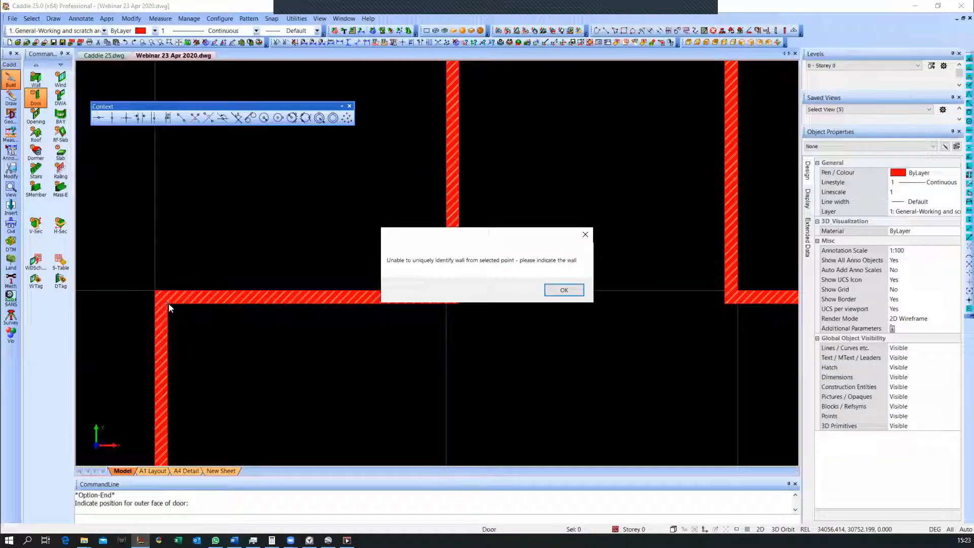
pyautogui.click(562, 289)
pyautogui.click(216, 302)
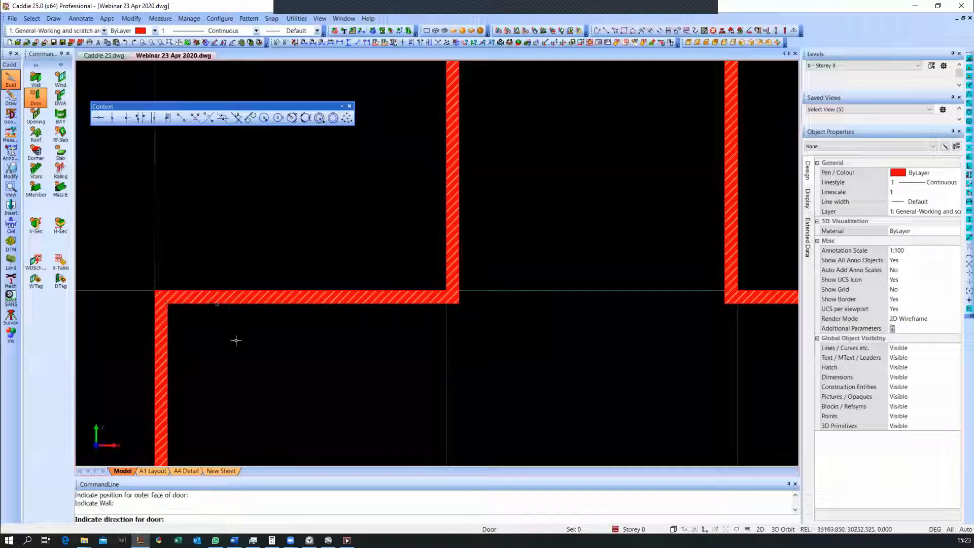
pyautogui.click(255, 299)
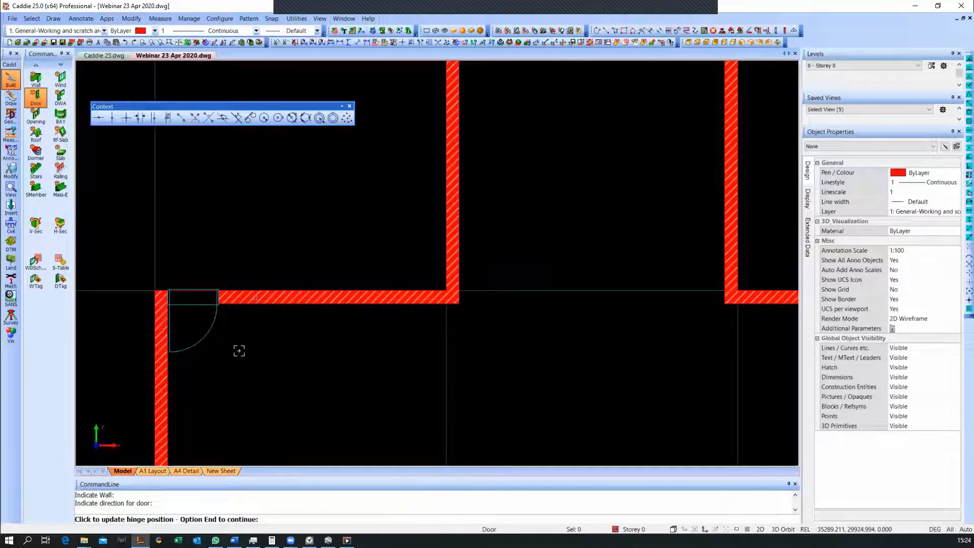
pyautogui.moveTo(226, 302); pyautogui.dragTo(276, 280, button='middle')
pyautogui.press('Escape')
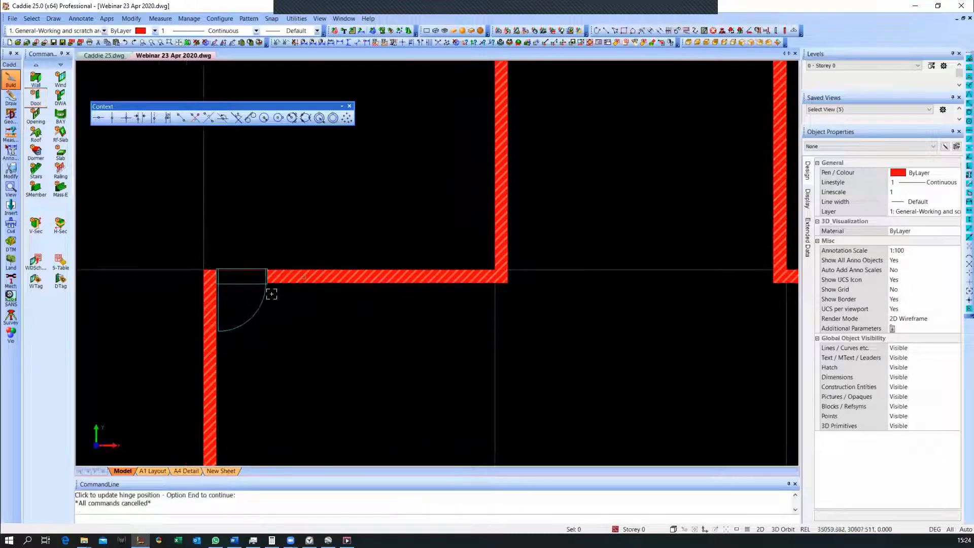
# Flip the left wing door's hinge to the opposite jamb and back using its flip grip
pyautogui.click(244, 315)
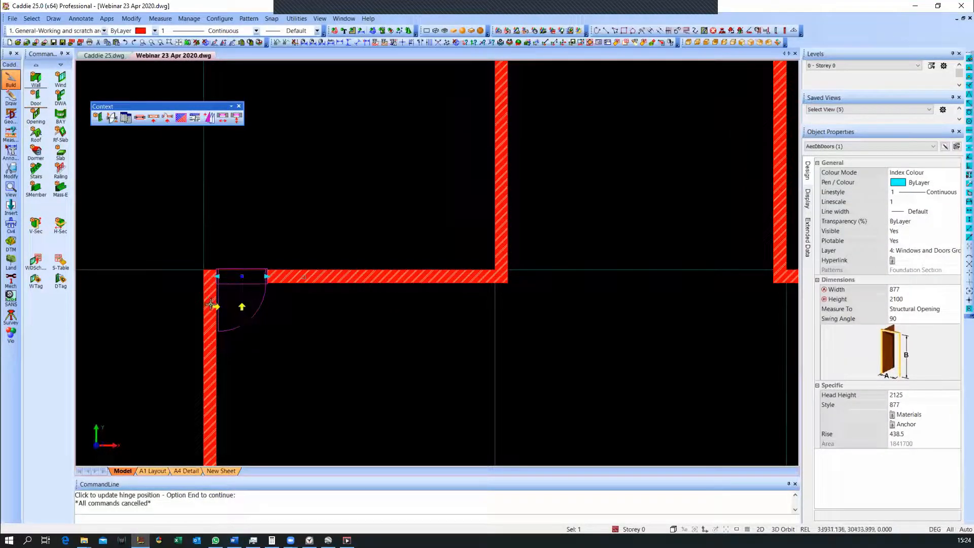
pyautogui.scroll(5, 233, 295)
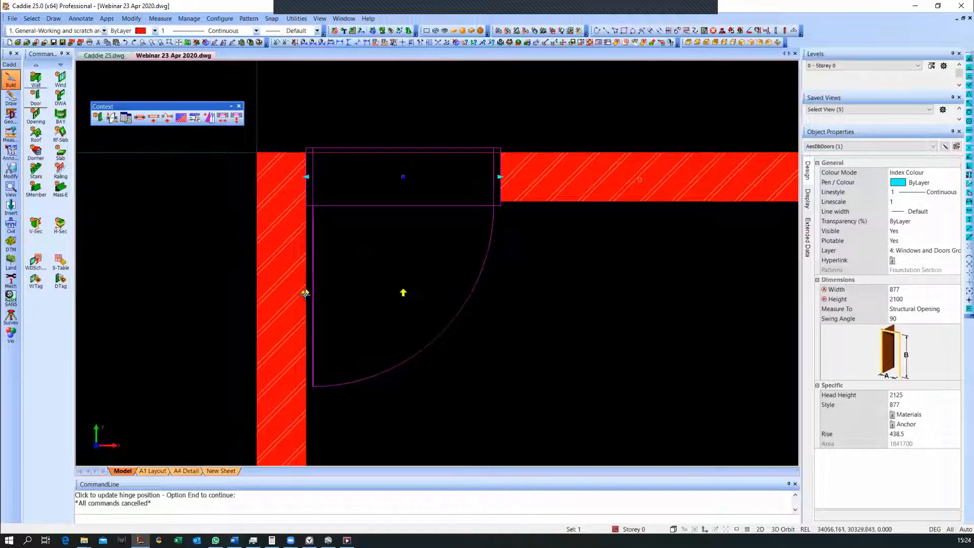
pyautogui.click(306, 293)
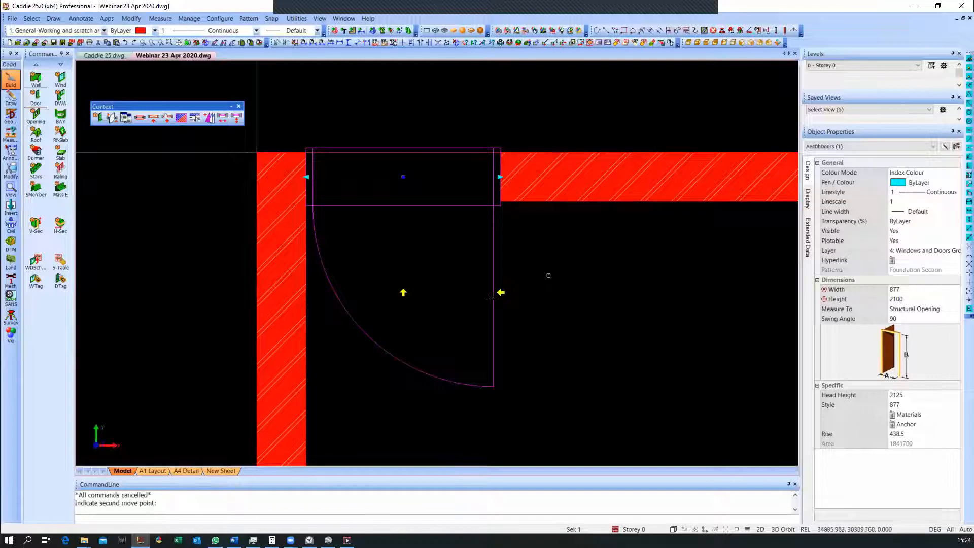
pyautogui.scroll(-2, 433, 132)
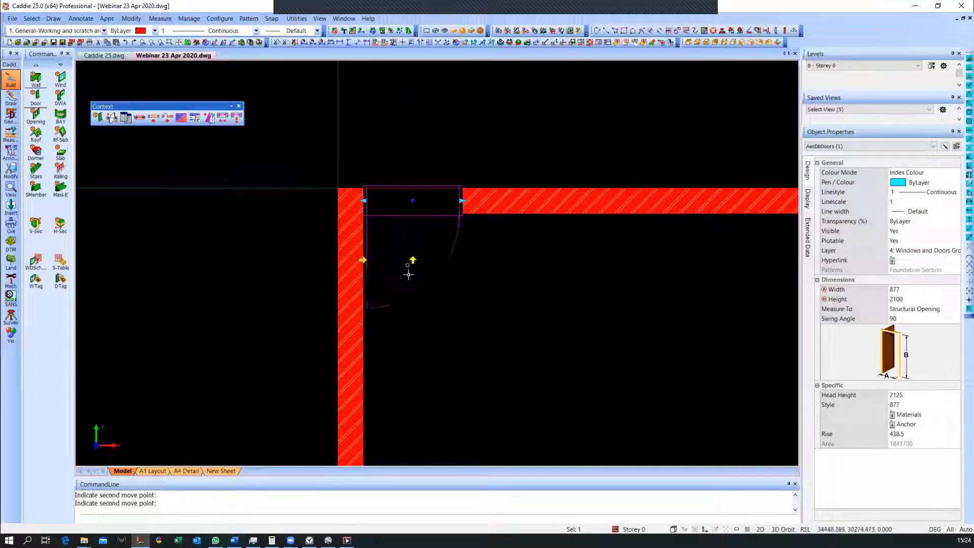
# Move the left wing door along its wall by its centre grip, and shift it 500 mm back toward the outer corner
pyautogui.rightClick(410, 151)
pyautogui.click(497, 107)
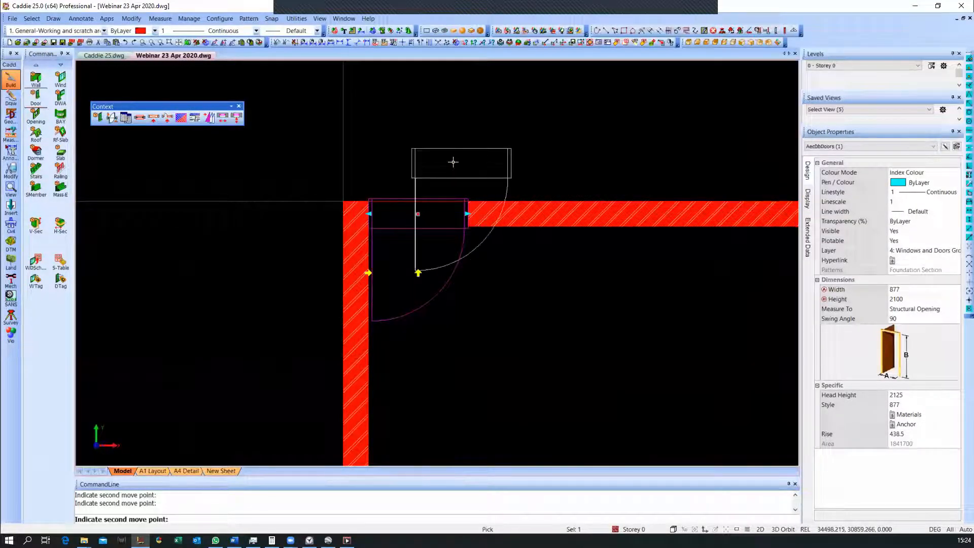
pyautogui.click(590, 216)
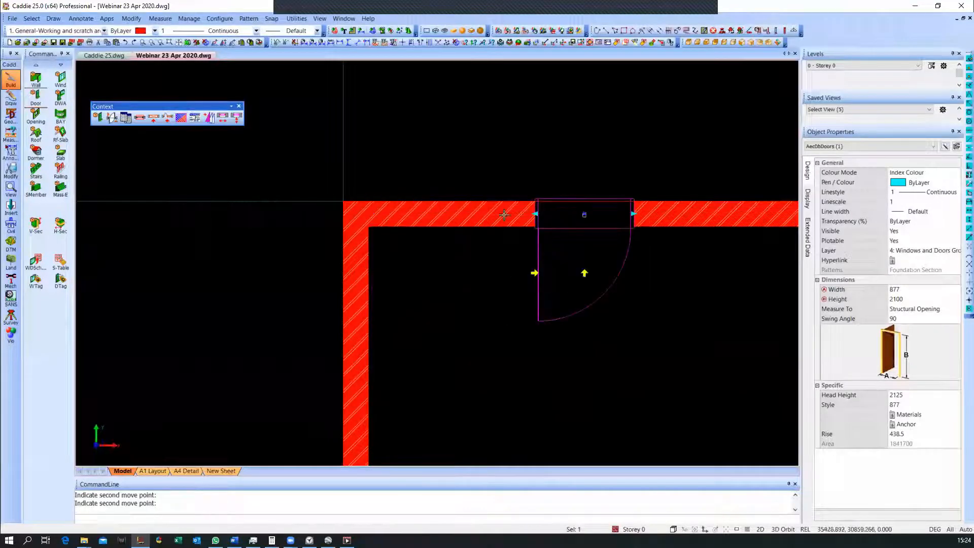
pyautogui.scroll(-2, 450, 201)
pyautogui.click(597, 210)
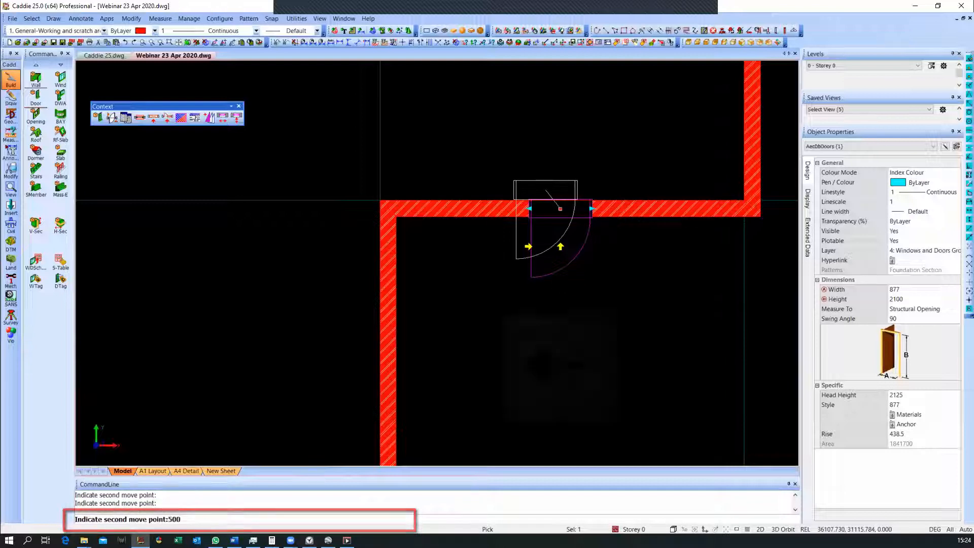
pyautogui.press('Left')
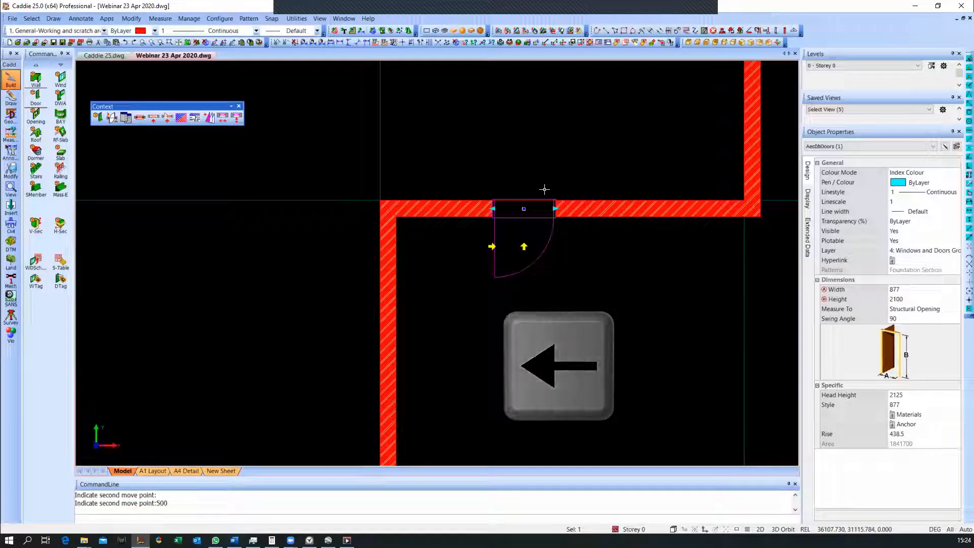
# Use Move Along to reposition the left wing door so its hinge-side edge sits 220 mm from the inner wall corner
pyautogui.rightClick(512, 266)
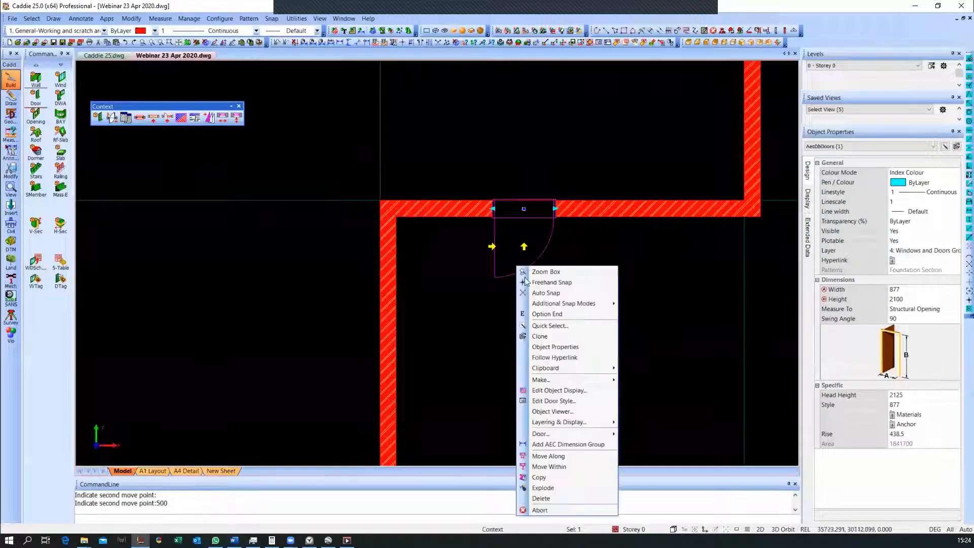
pyautogui.click(538, 459)
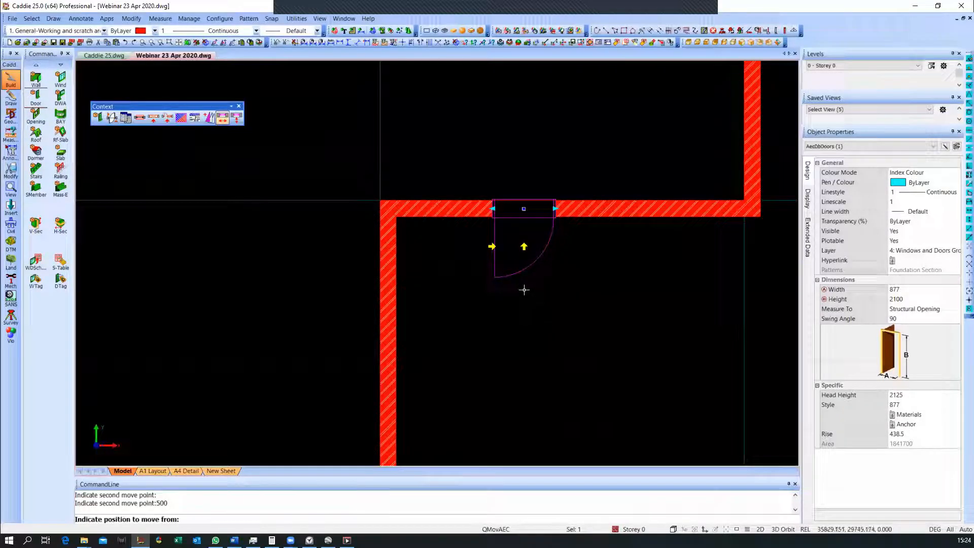
pyautogui.click(483, 221)
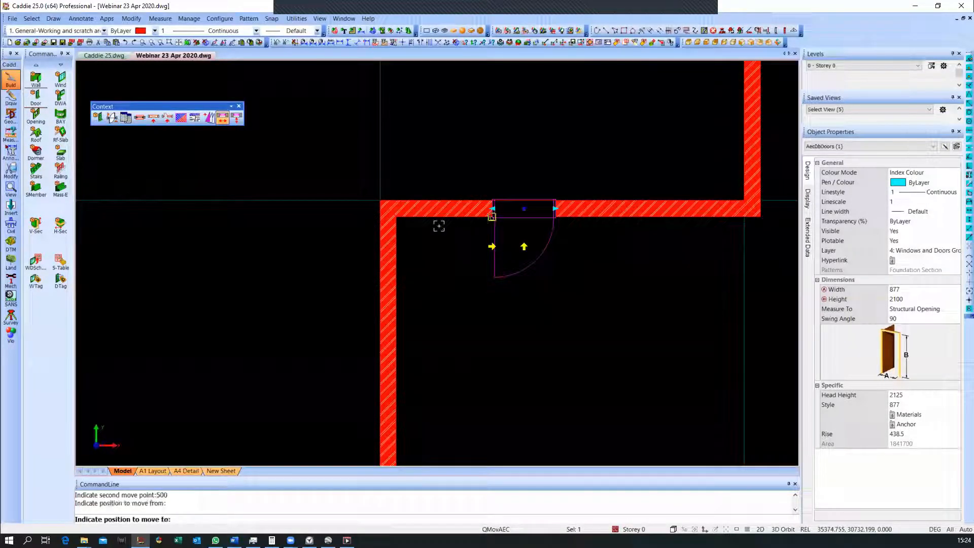
pyautogui.press('=')
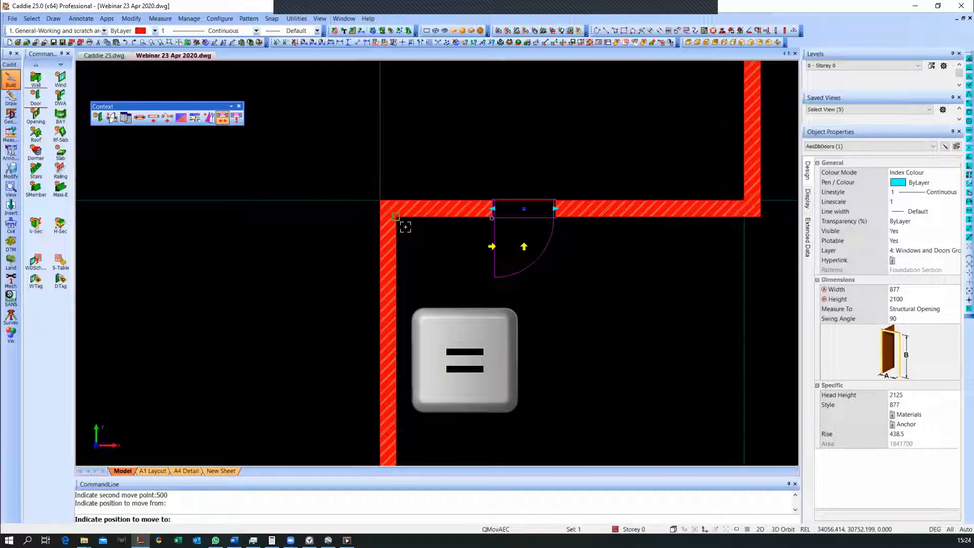
pyautogui.write('220')
pyautogui.press('Right')
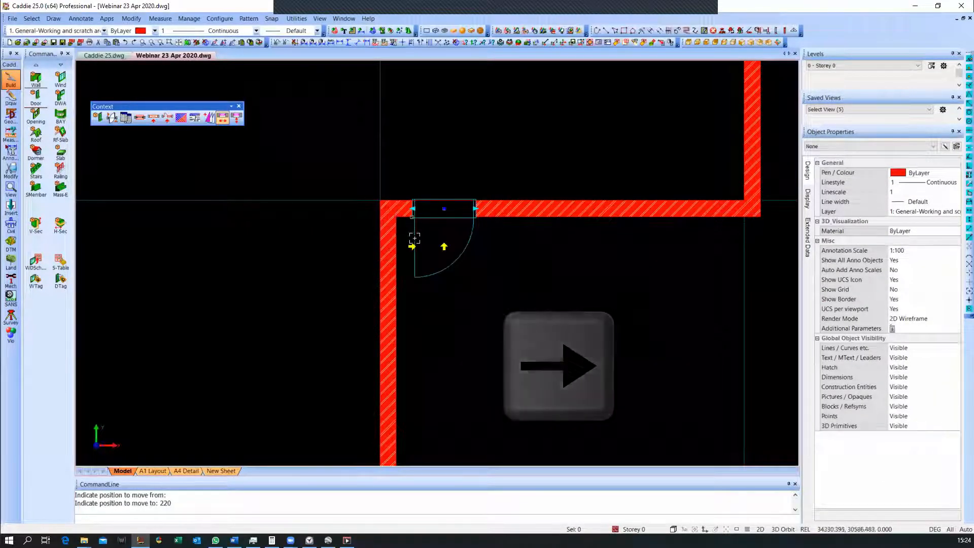
# Start a hipped roof for the inverted-T plan and apply a base height from the Roof Height Calculator, with the outside of wallplate as origin
pyautogui.scroll(-5, 407, 290)
pyautogui.moveTo(520, 285); pyautogui.dragTo(431, 263, button='middle')
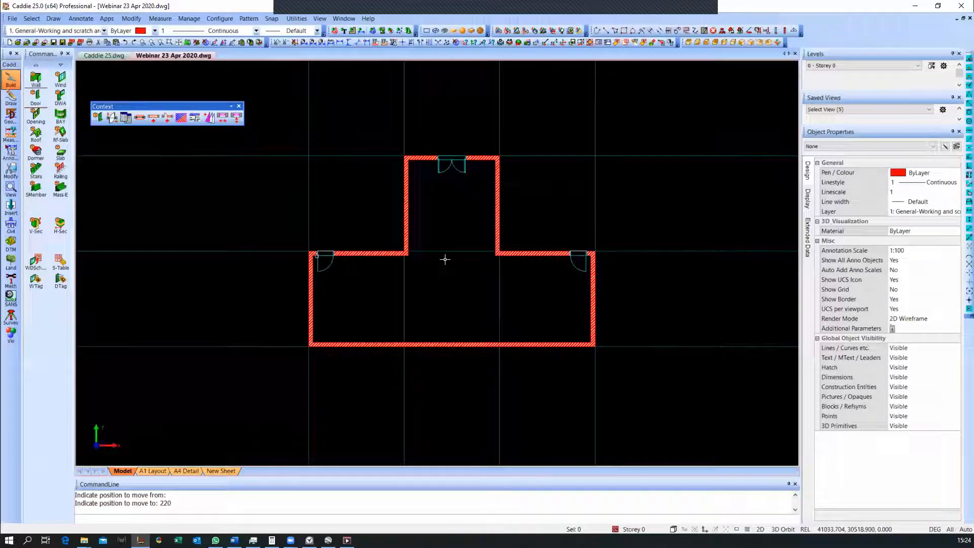
pyautogui.click(36, 135)
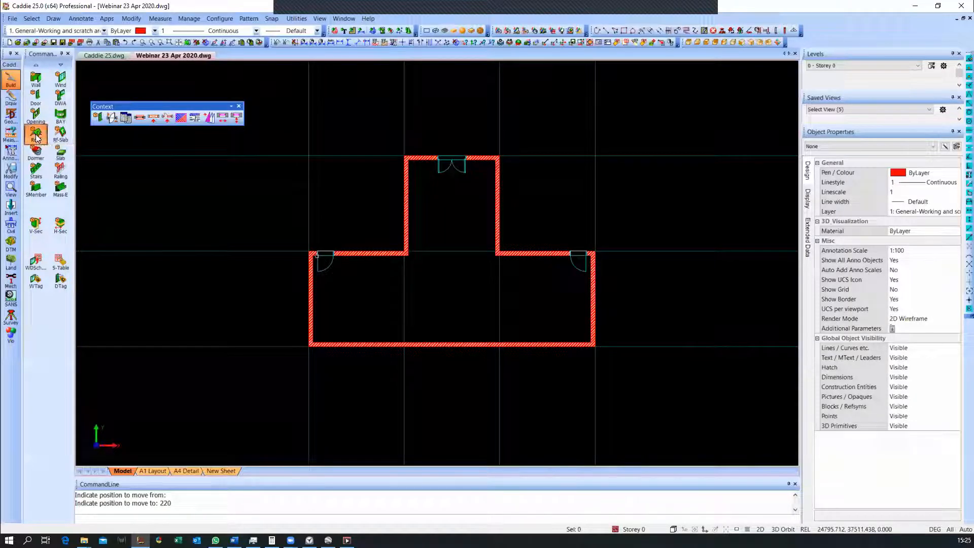
pyautogui.moveTo(460, 162); pyautogui.dragTo(726, 79)
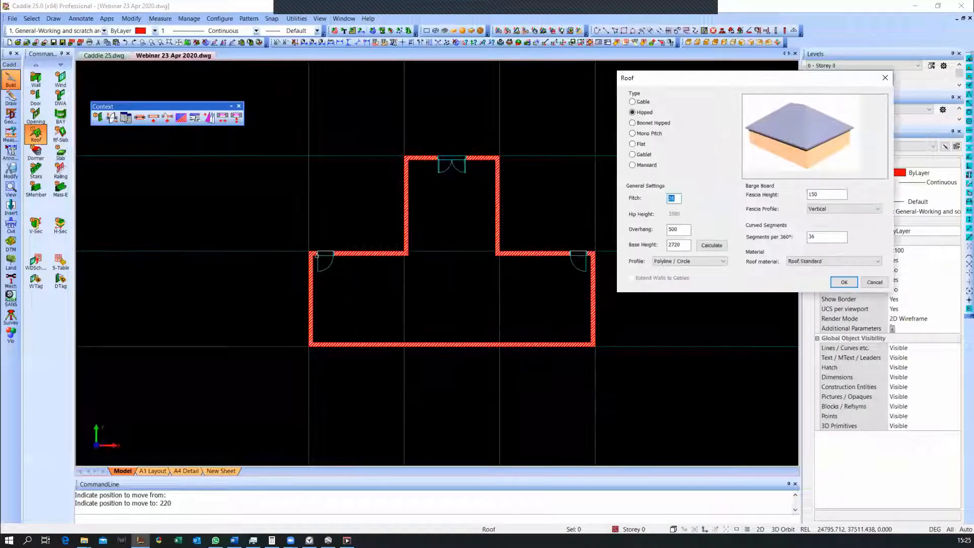
pyautogui.click(687, 243)
pyautogui.doubleClick(687, 243)
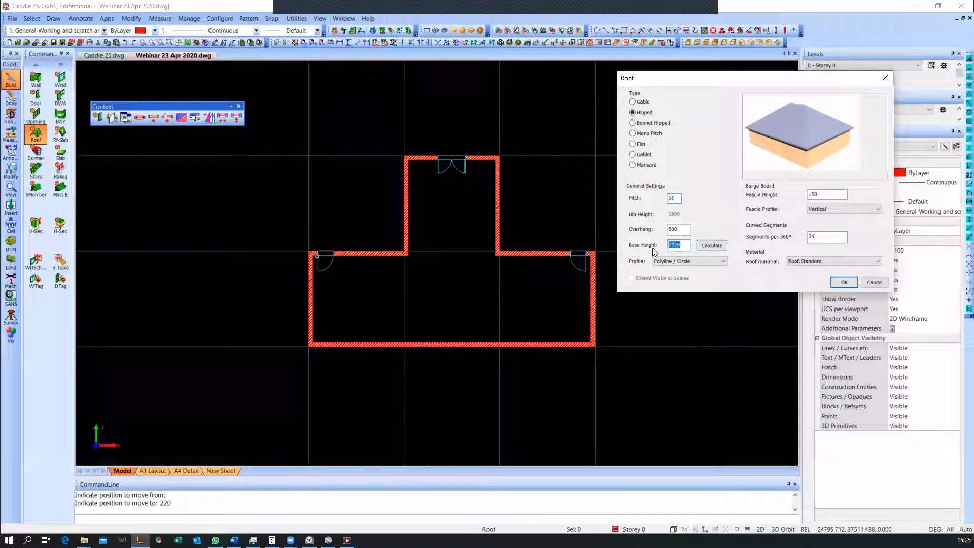
pyautogui.click(713, 246)
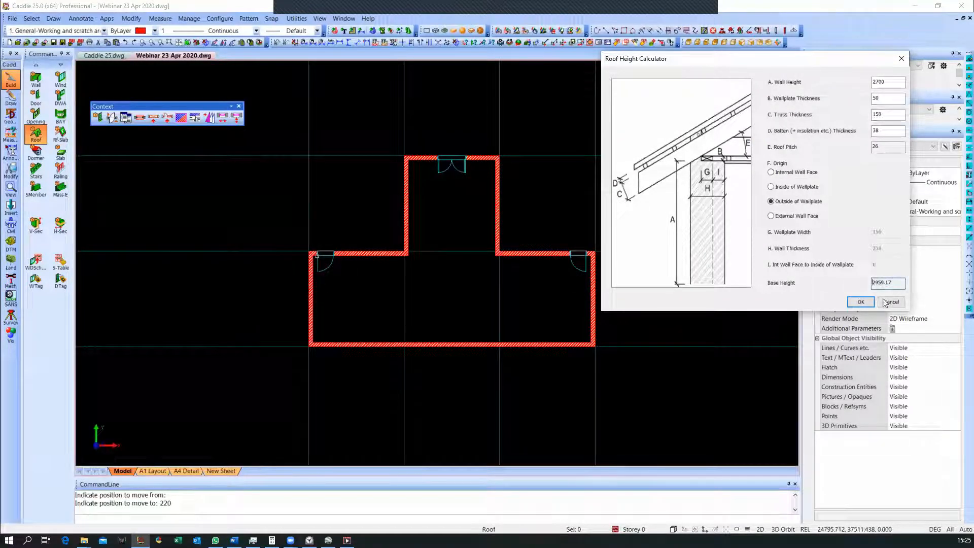
pyautogui.click(861, 302)
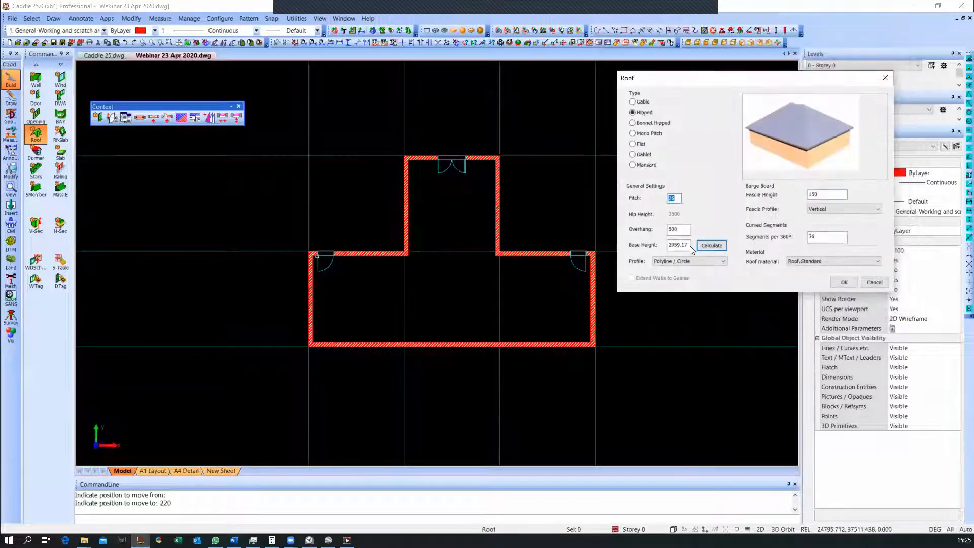
# Set the roof's base height to 2720 and generate the hipped roof from the inverted-T plan's outline
pyautogui.write('2720')
pyautogui.click(427, 346)
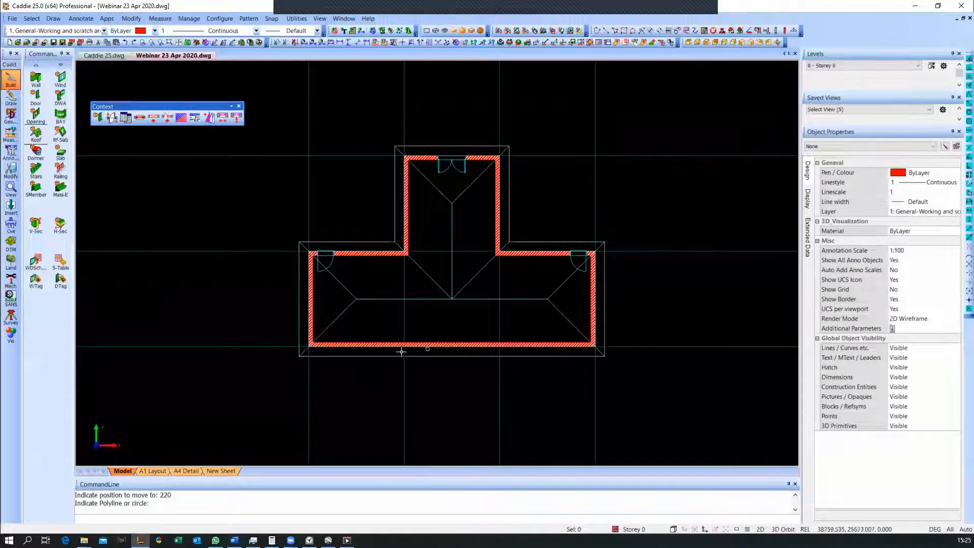
# Start an AEC dimension group for the left wing's door wall
pyautogui.scroll(-4, 401, 352)
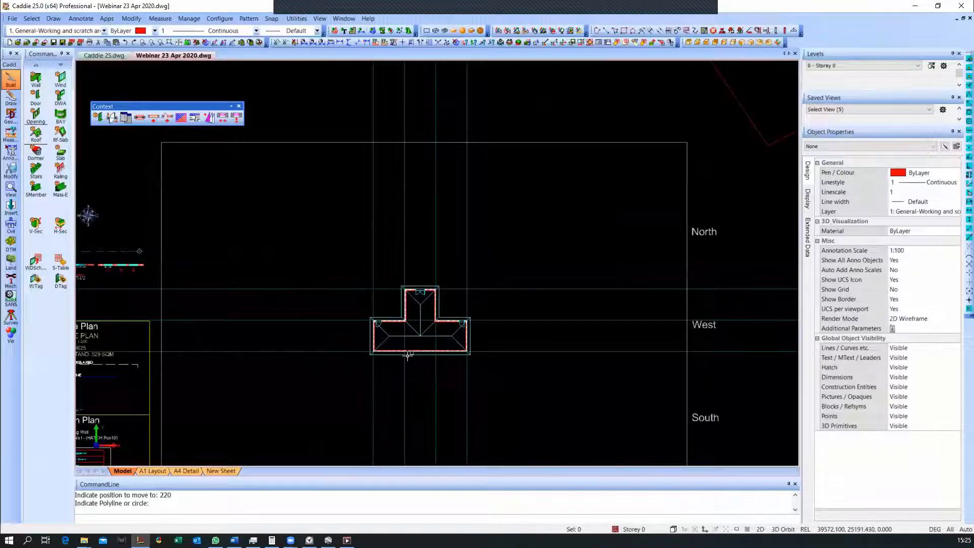
pyautogui.scroll(4, 408, 355)
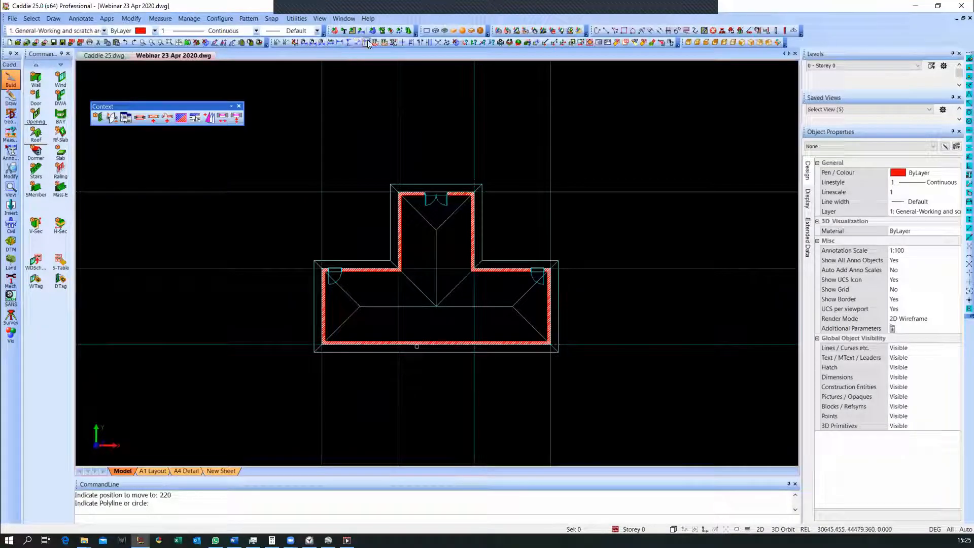
pyautogui.click(83, 18)
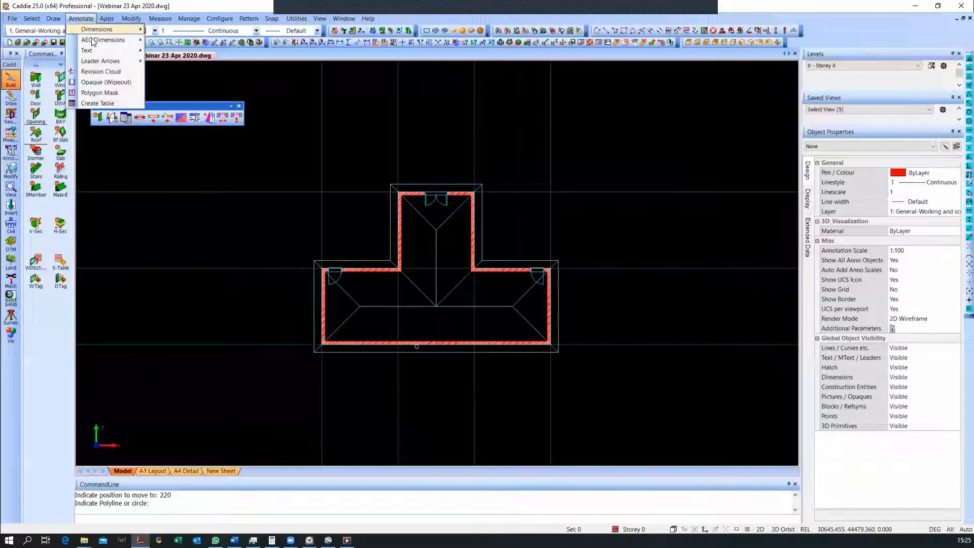
pyautogui.moveTo(109, 42)
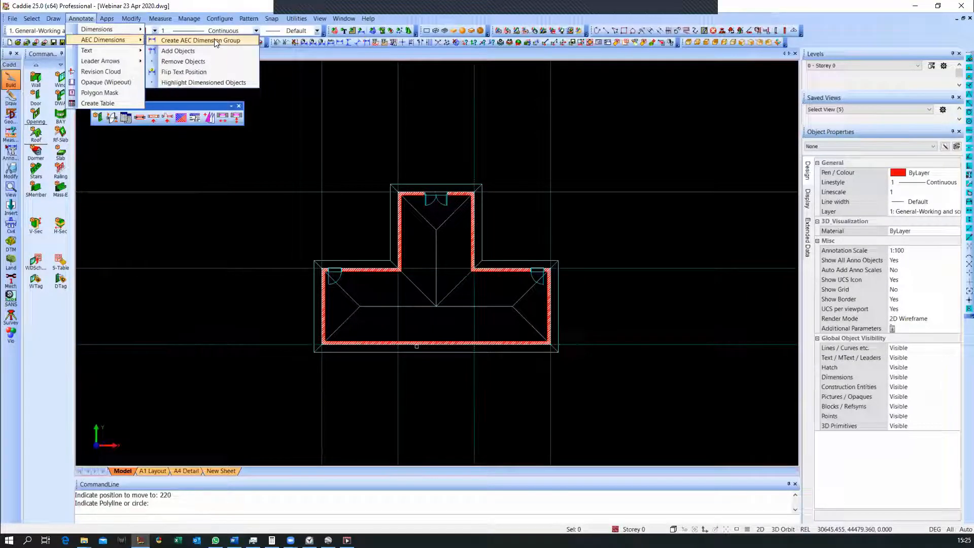
pyautogui.click(358, 275)
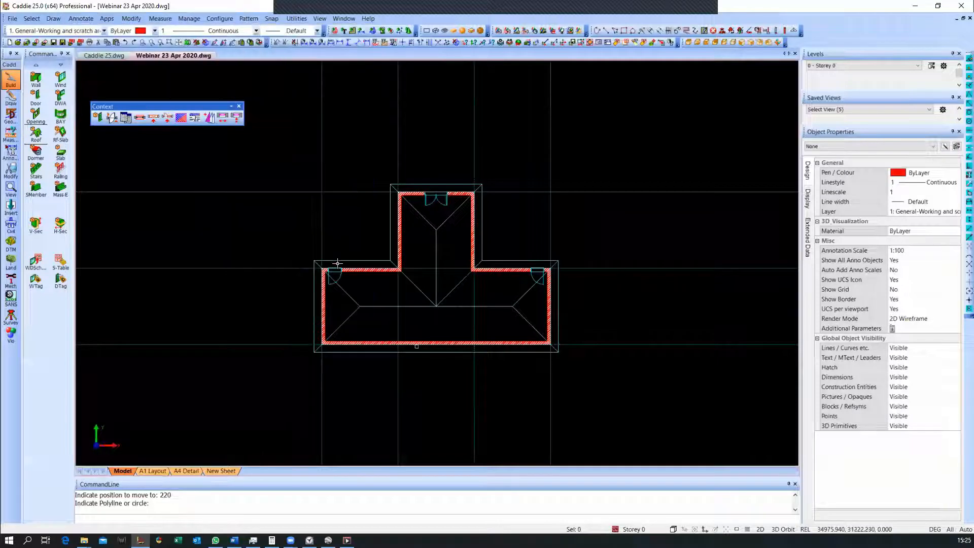
pyautogui.click(359, 275)
pyautogui.rightClick(358, 275)
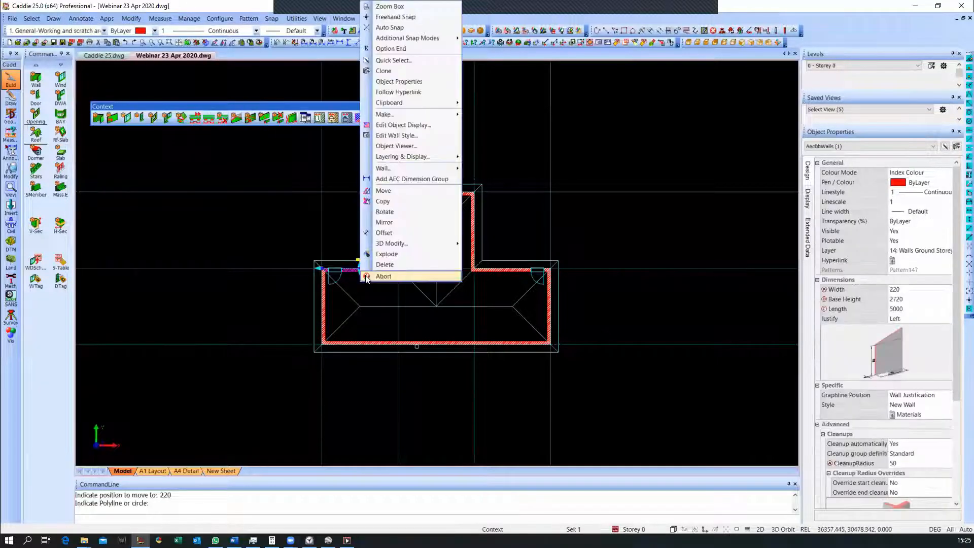
pyautogui.click(441, 181)
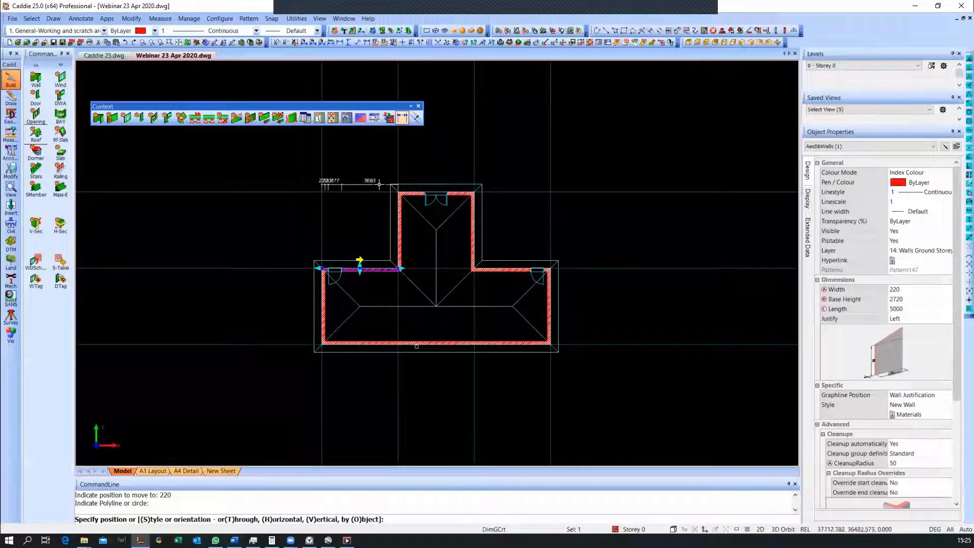
# Set the dimension group's style to Arch1-Chains-3 and place its chains horizontally above the plan
pyautogui.scroll(2, 378, 175)
pyautogui.scroll(3, 378, 175)
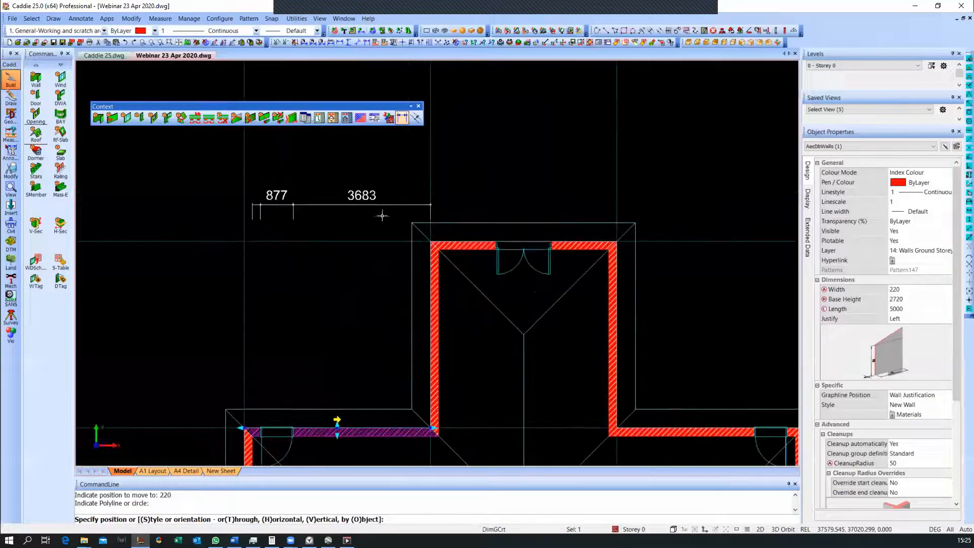
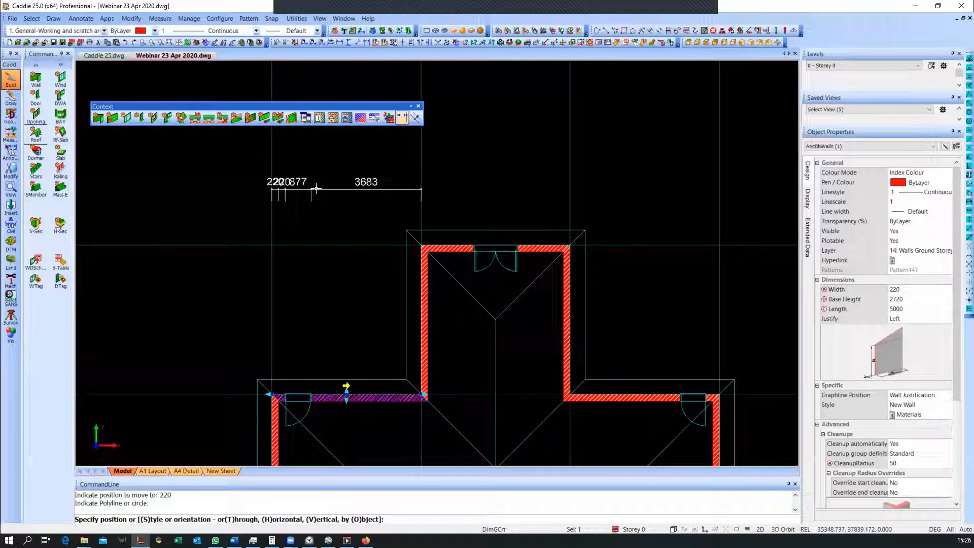
pyautogui.press('s')
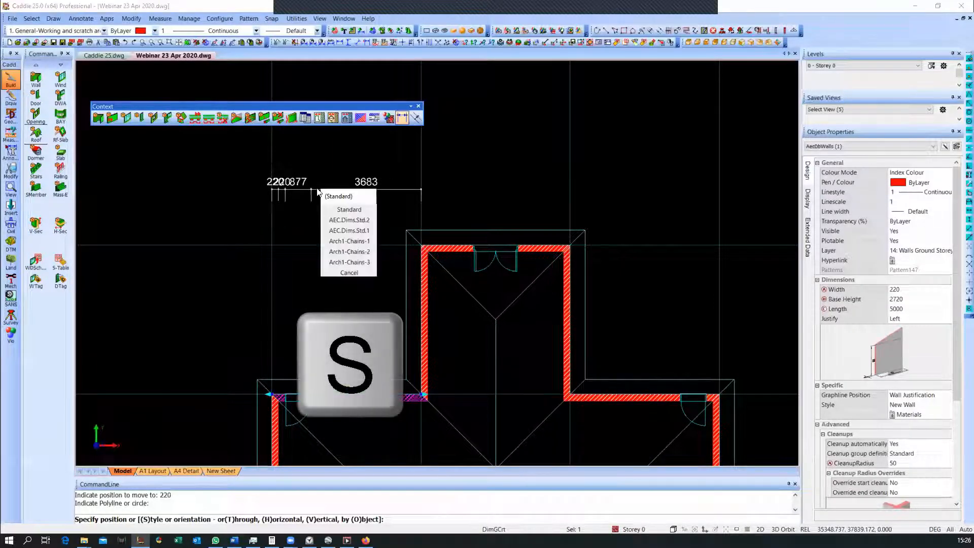
pyautogui.click(355, 262)
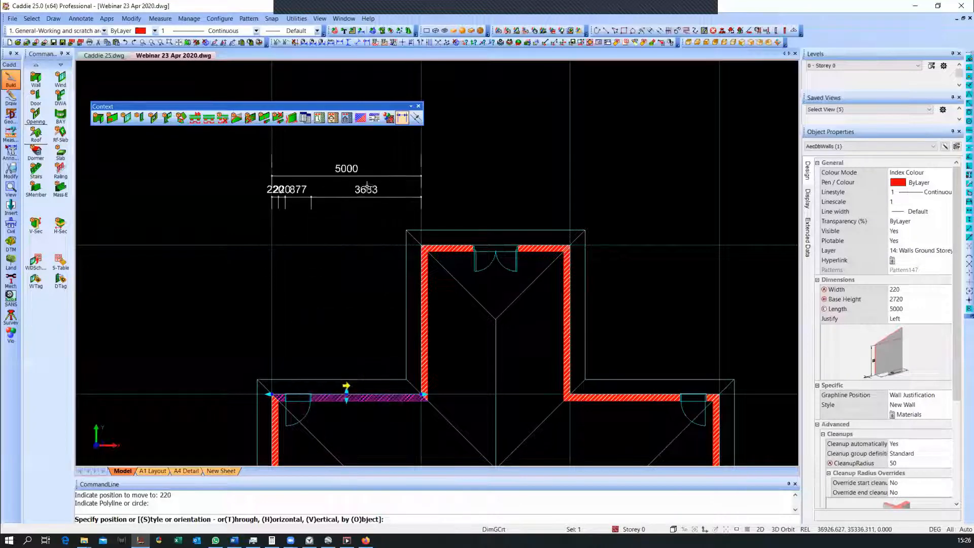
pyautogui.click(367, 196)
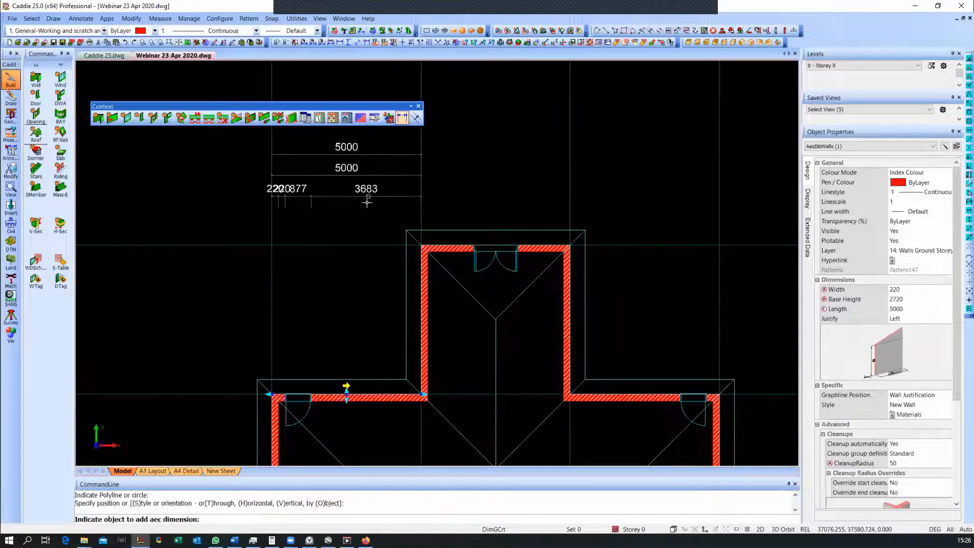
pyautogui.press('Escape')
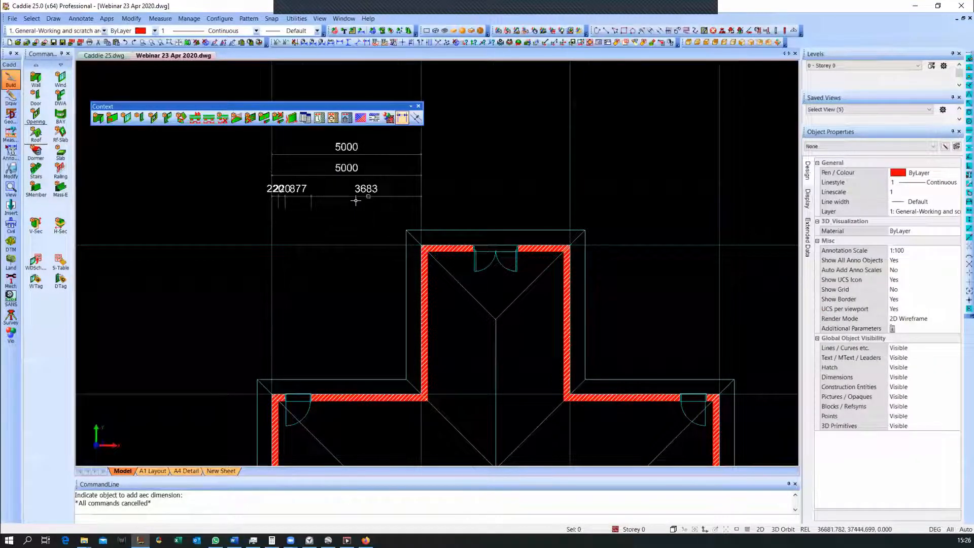
# Add the stem's double-door wall and the right wing's door wall to the AEC dimension group
pyautogui.scroll(-2, 359, 208)
pyautogui.click(371, 192)
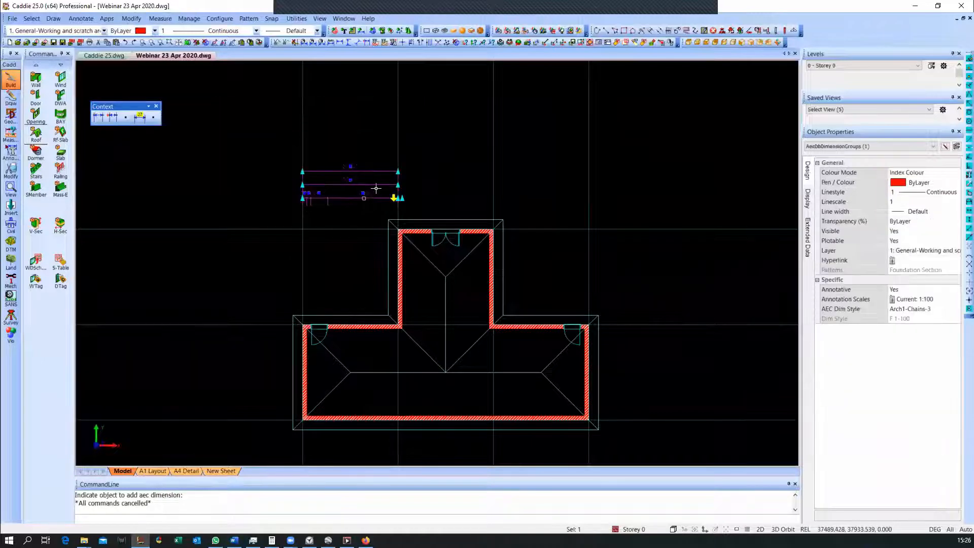
pyautogui.rightClick(384, 181)
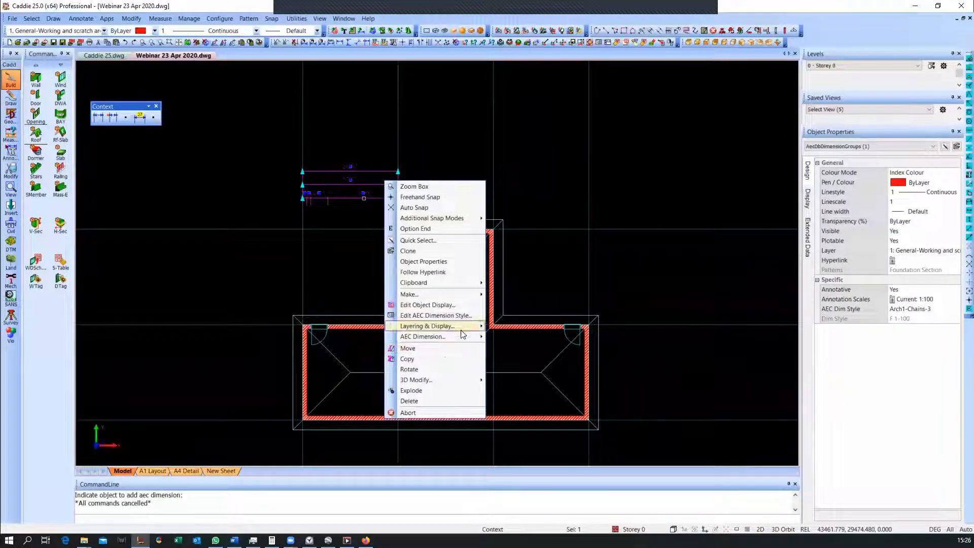
pyautogui.moveTo(463, 336)
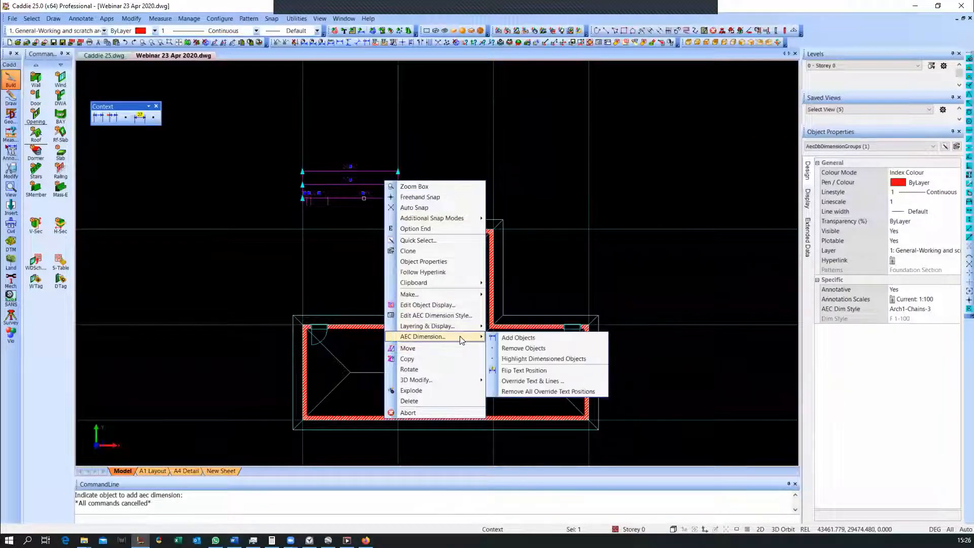
pyautogui.click(524, 341)
pyautogui.click(465, 232)
pyautogui.click(522, 326)
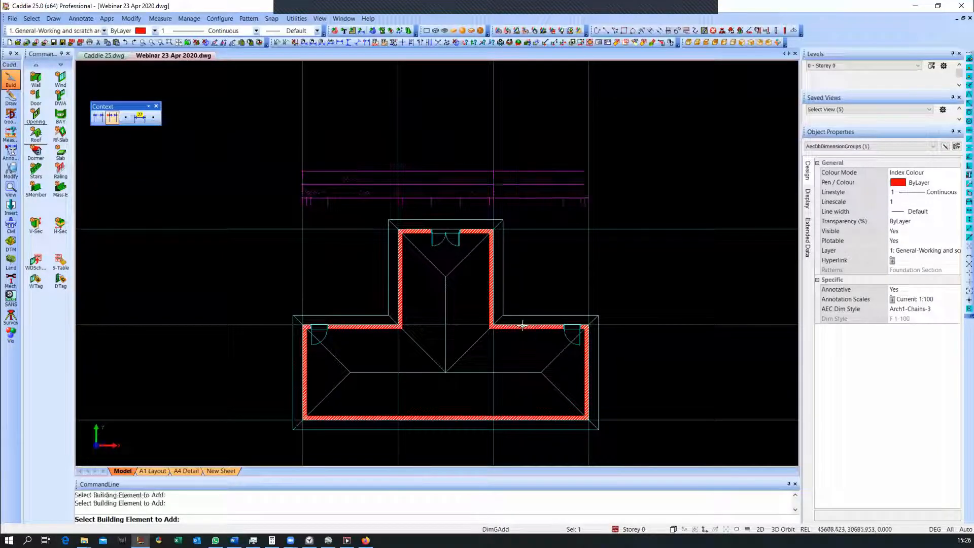
pyautogui.press('Escape')
pyautogui.scroll(3, 465, 207)
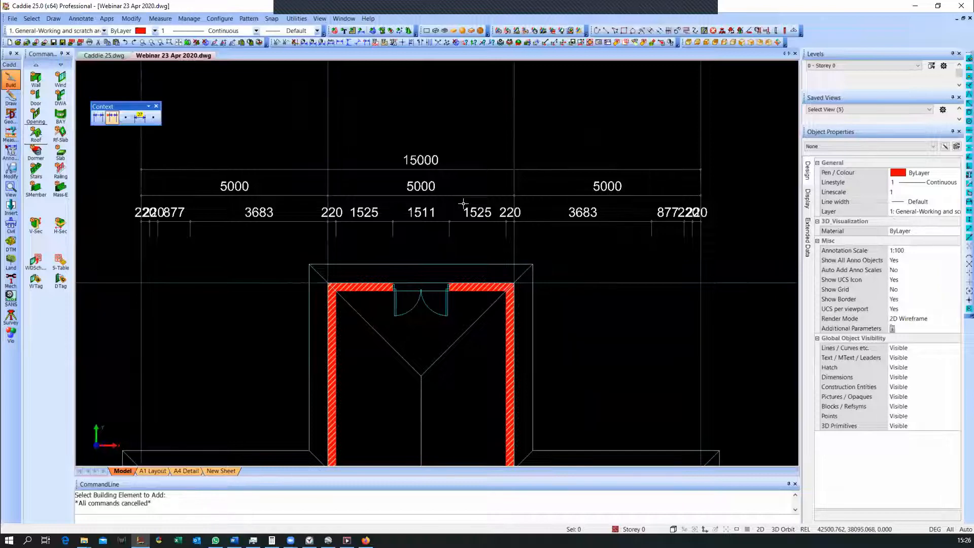
pyautogui.scroll(-3, 463, 202)
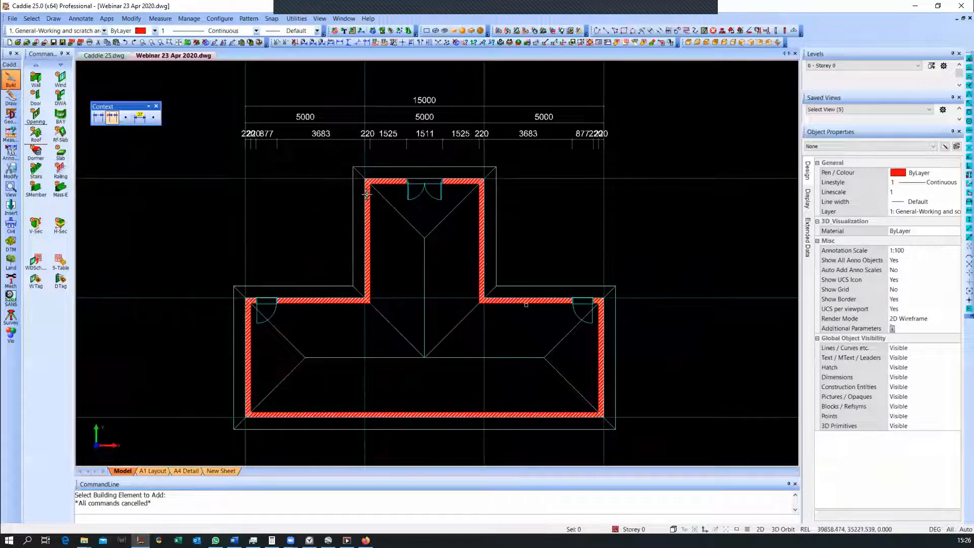
# Set up a window from the manufacturer-specific range, model p4tt2712, with its origin at the centre
pyautogui.click(61, 79)
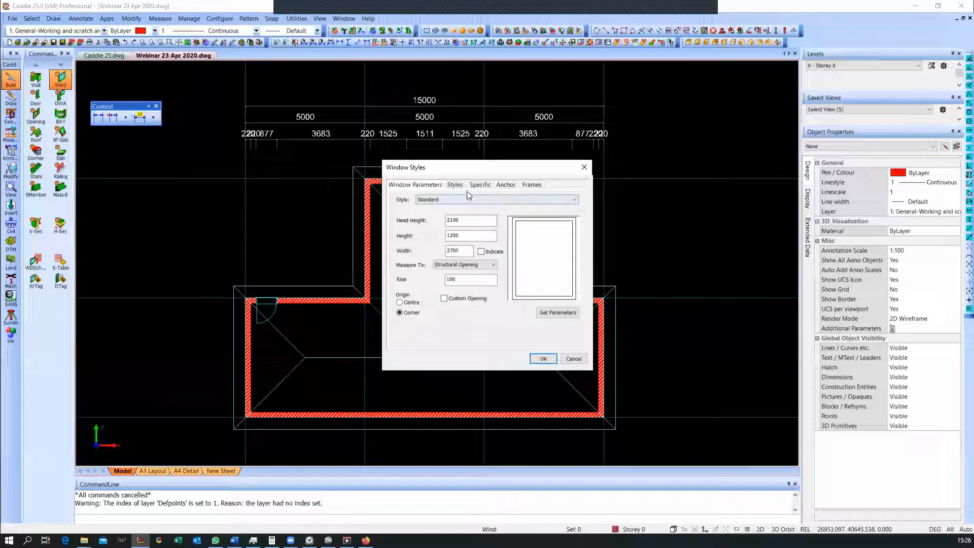
pyautogui.click(478, 186)
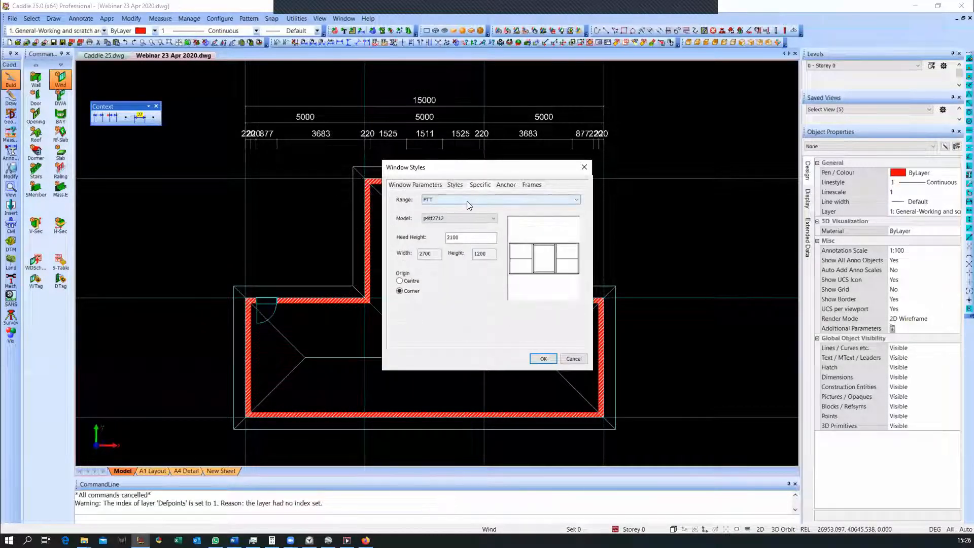
pyautogui.click(446, 199)
pyautogui.click(440, 218)
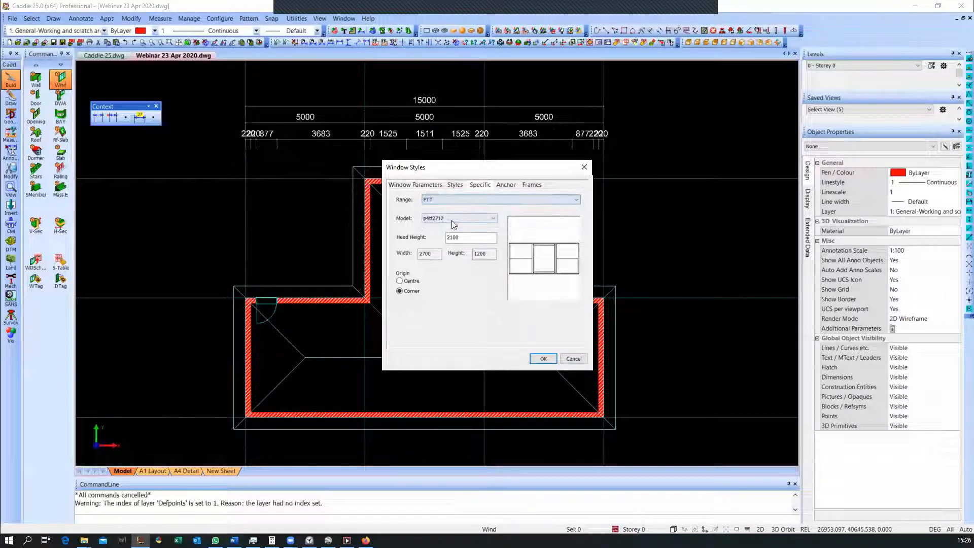
pyautogui.click(408, 283)
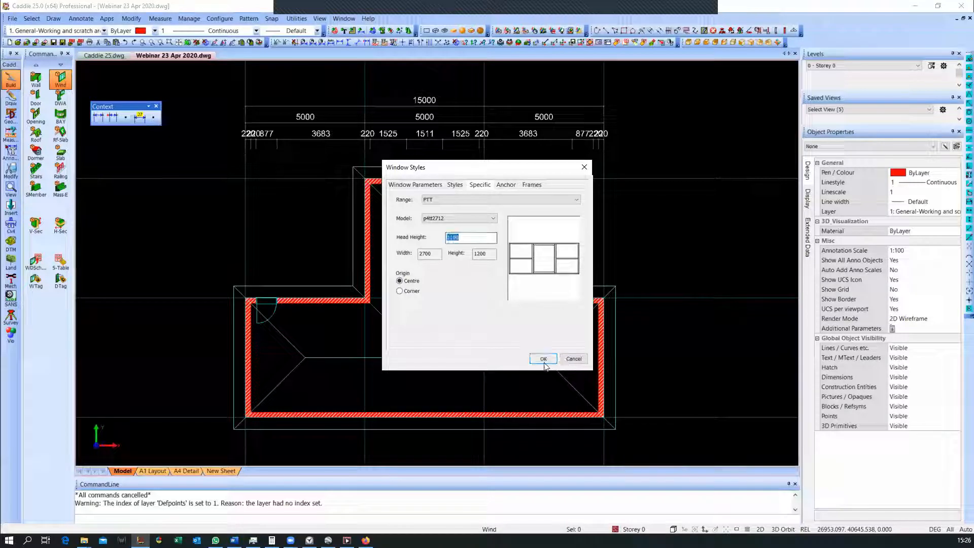
pyautogui.click(543, 359)
# Place windows in both stem side walls, the right wing's end wall and its door wall, and refresh the drawing
pyautogui.click(485, 252)
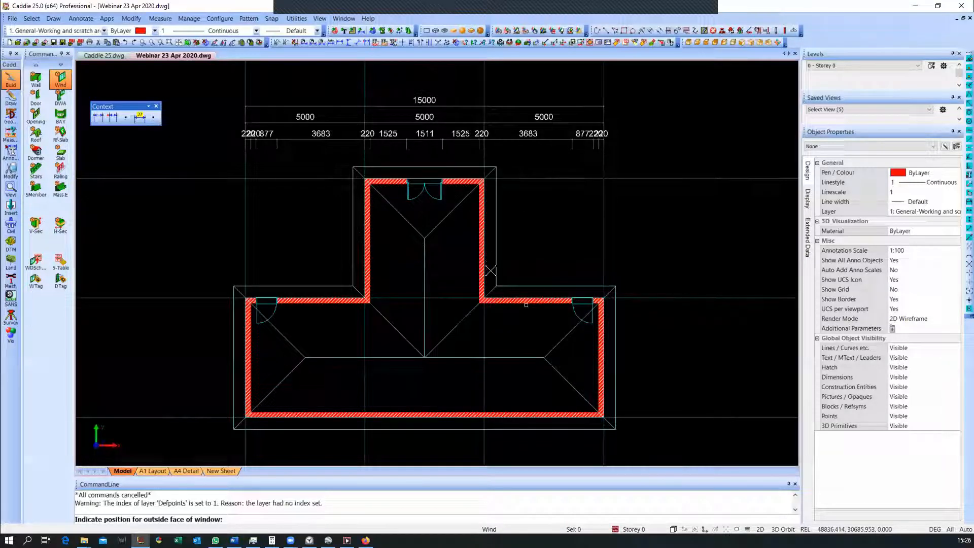
pyautogui.click(603, 359)
pyautogui.click(531, 298)
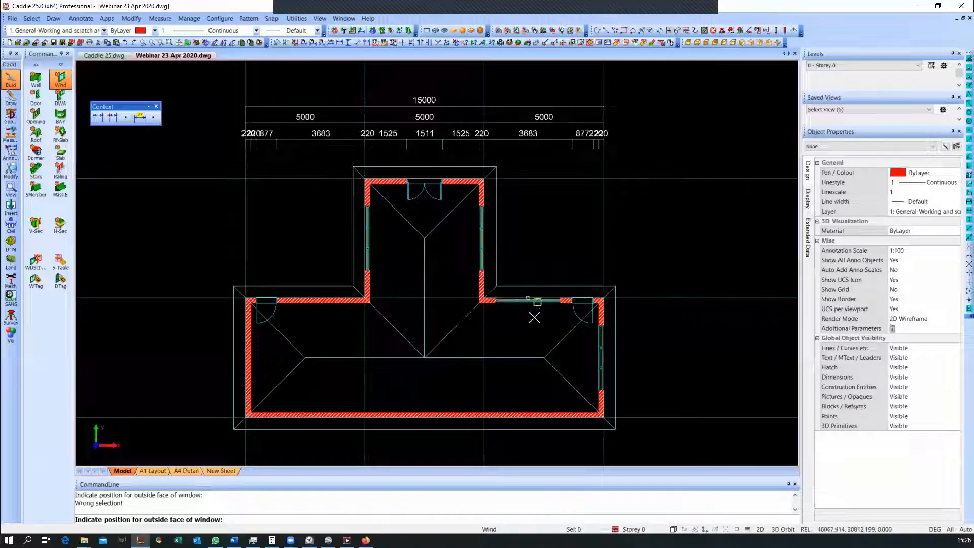
pyautogui.press('r')
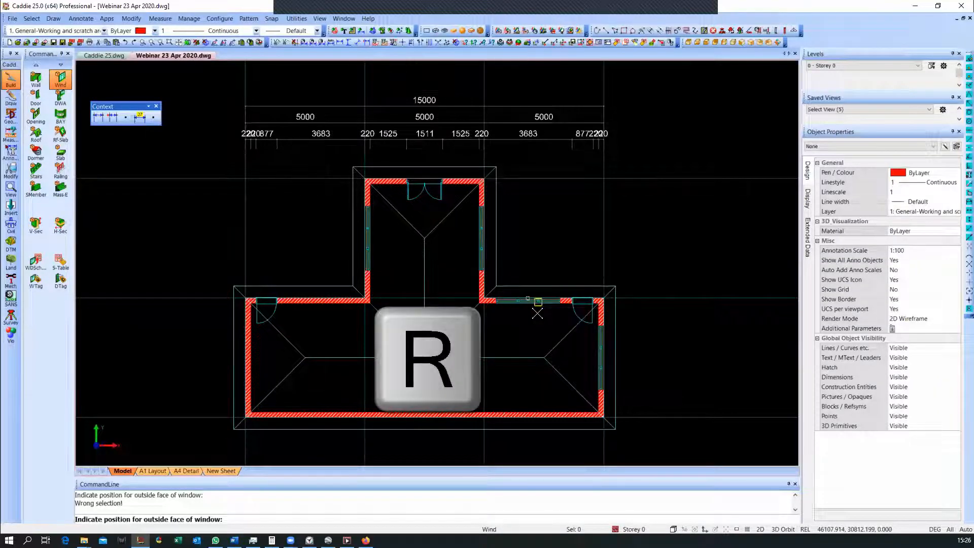
pyautogui.press('Escape')
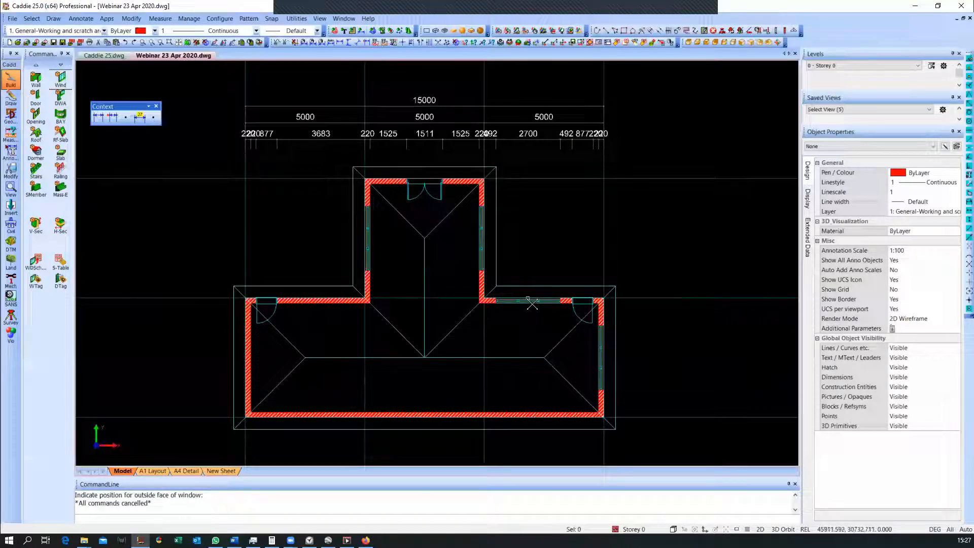
# Delete the 877 mm door from the right wing's dimensioned wall
pyautogui.scroll(4, 582, 167)
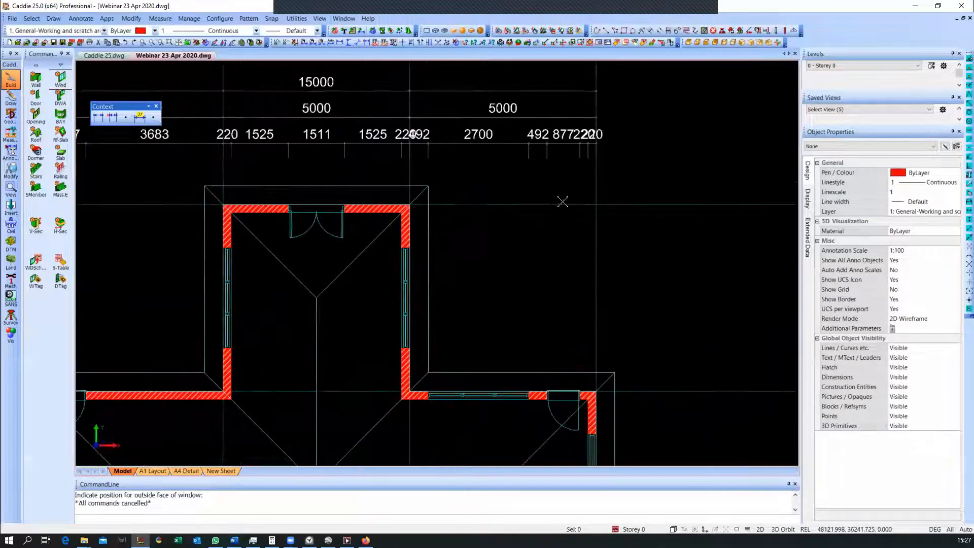
pyautogui.scroll(-2, 572, 185)
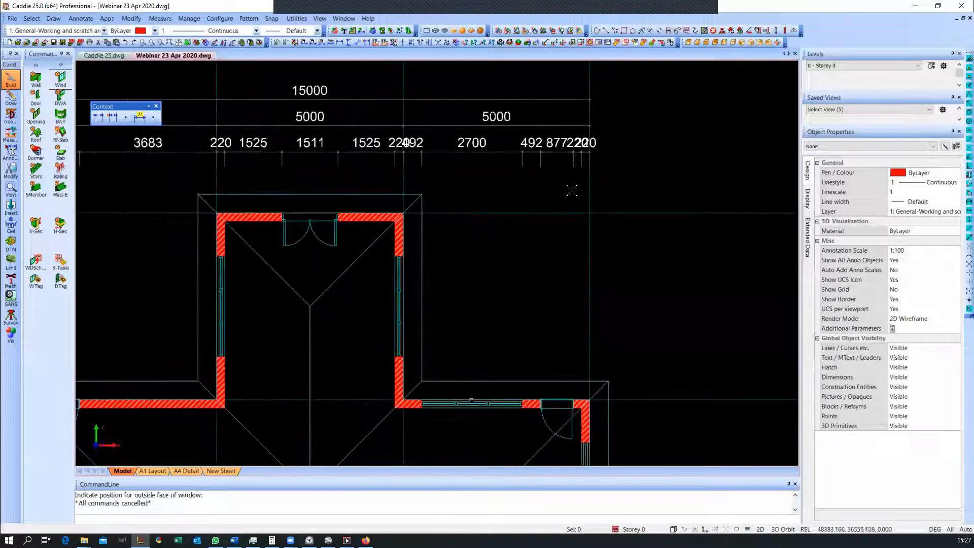
pyautogui.click(540, 416)
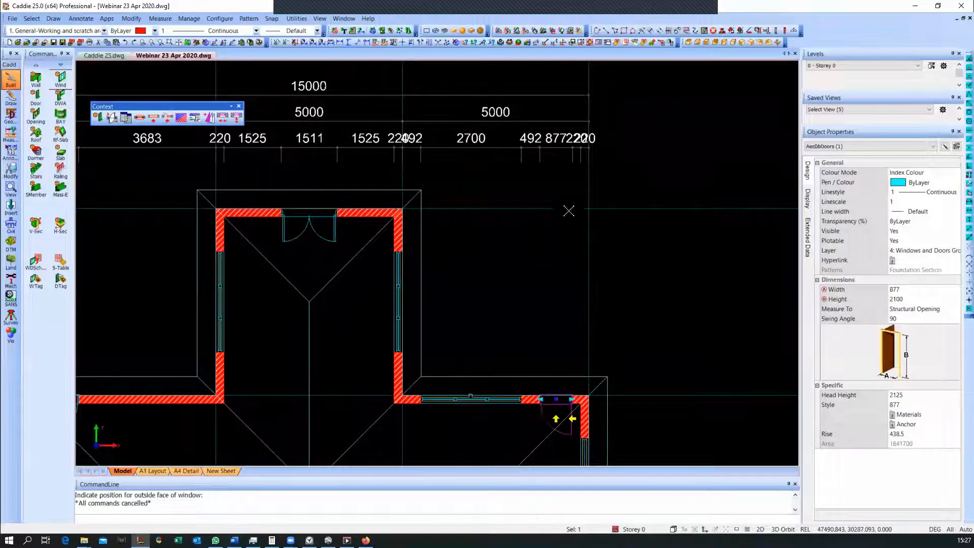
pyautogui.press('Delete')
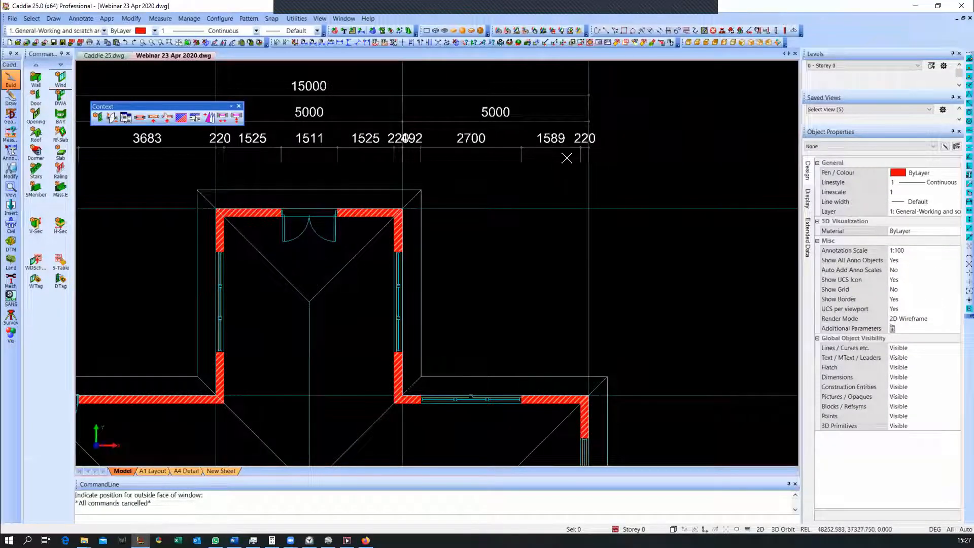
pyautogui.scroll(-5, 560, 183)
pyautogui.scroll(-1, 503, 220)
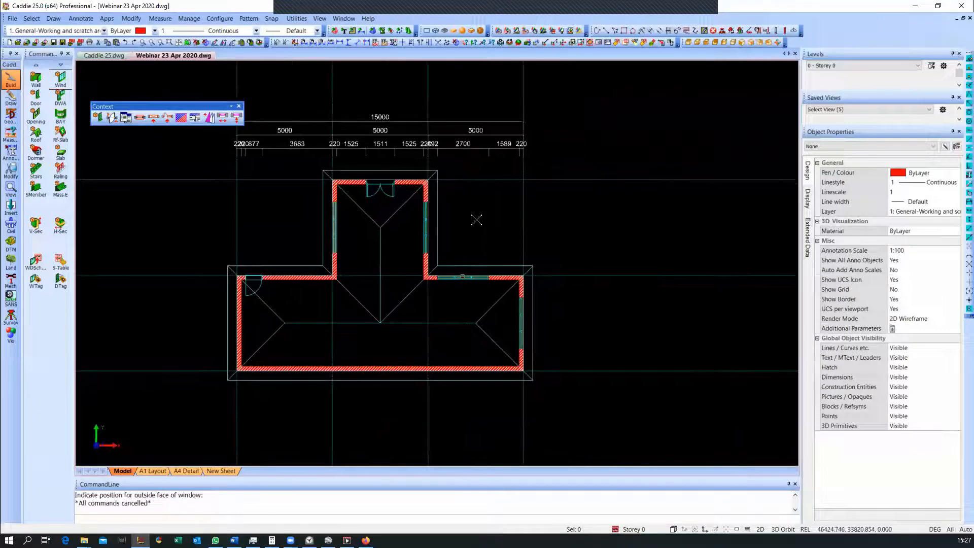
# Toggle the display of 3D objects off and back on to check the underlying 2D outline
pyautogui.scroll(-1, 480, 216)
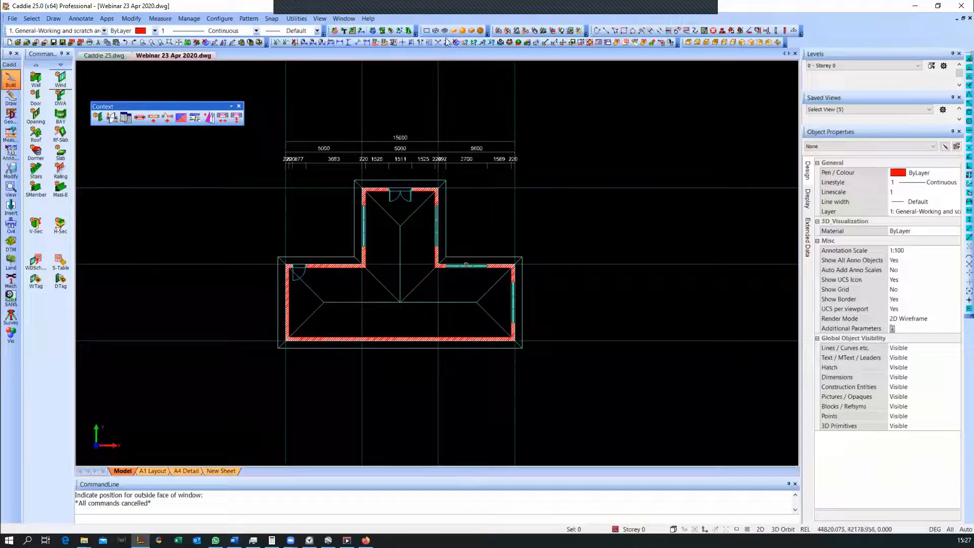
pyautogui.click(408, 30)
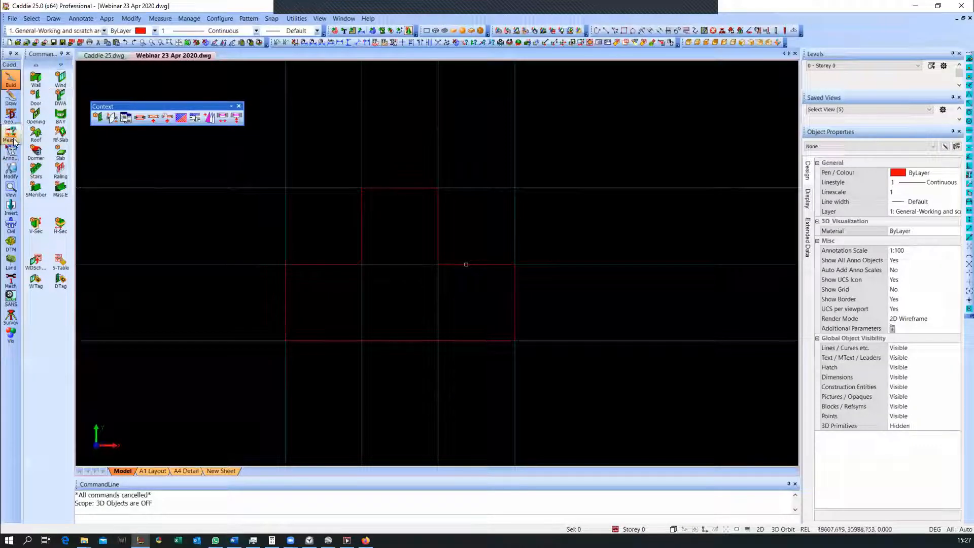
pyautogui.click(408, 31)
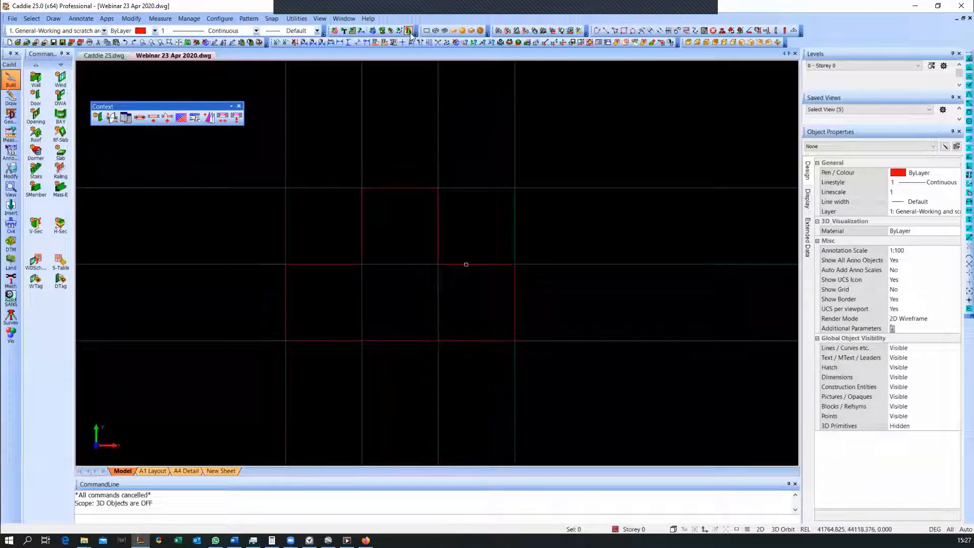
# Measure the area enclosed by the house's closed outline polyline and highlight the result in the command history
pyautogui.click(11, 133)
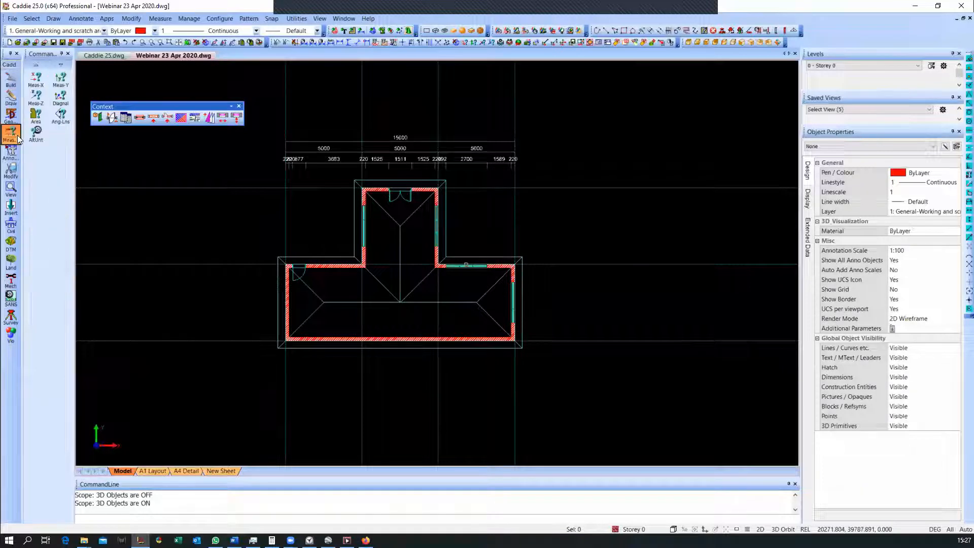
pyautogui.click(36, 115)
pyautogui.click(65, 170)
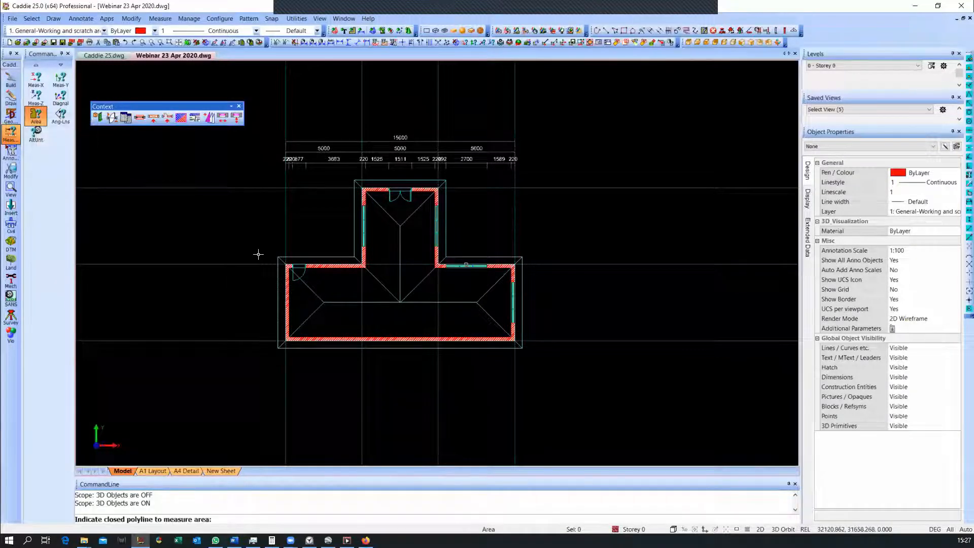
pyautogui.click(286, 284)
pyautogui.moveTo(223, 503); pyautogui.dragTo(77, 509)
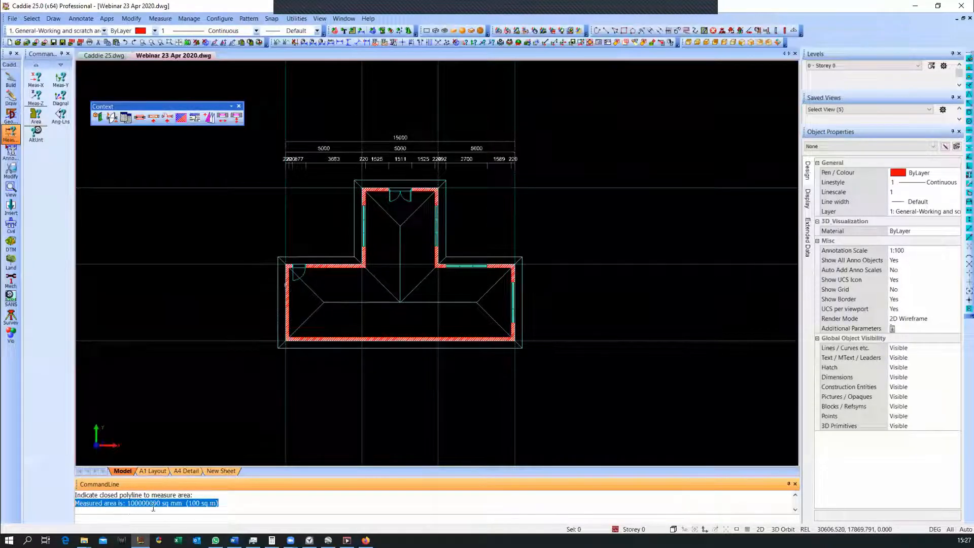
# Create a general schedule table in the Buco Calculations - Double Walls style for the whole house plan and place it beside the house
pyautogui.moveTo(427, 217); pyautogui.dragTo(424, 232, button='middle')
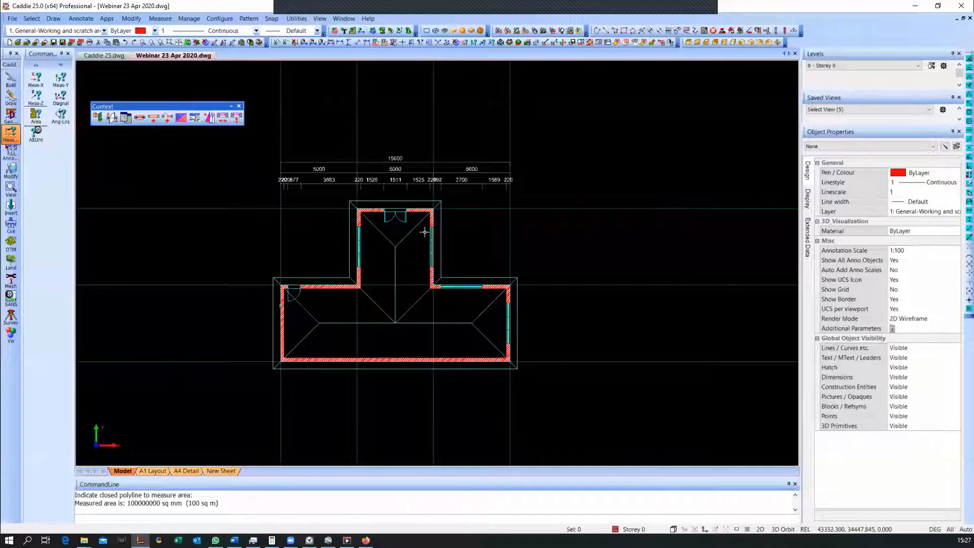
pyautogui.scroll(-1, 135, 268)
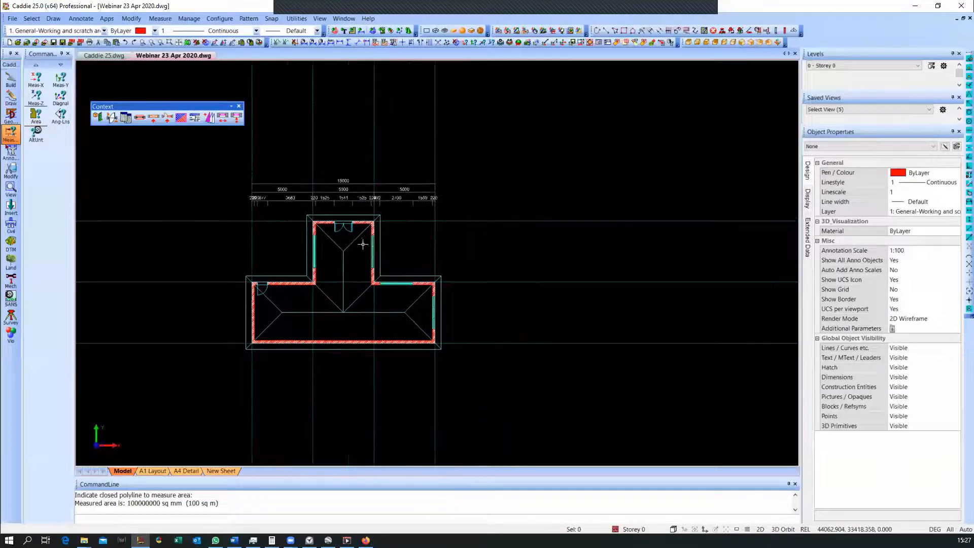
pyautogui.click(54, 18)
pyautogui.moveTo(117, 189)
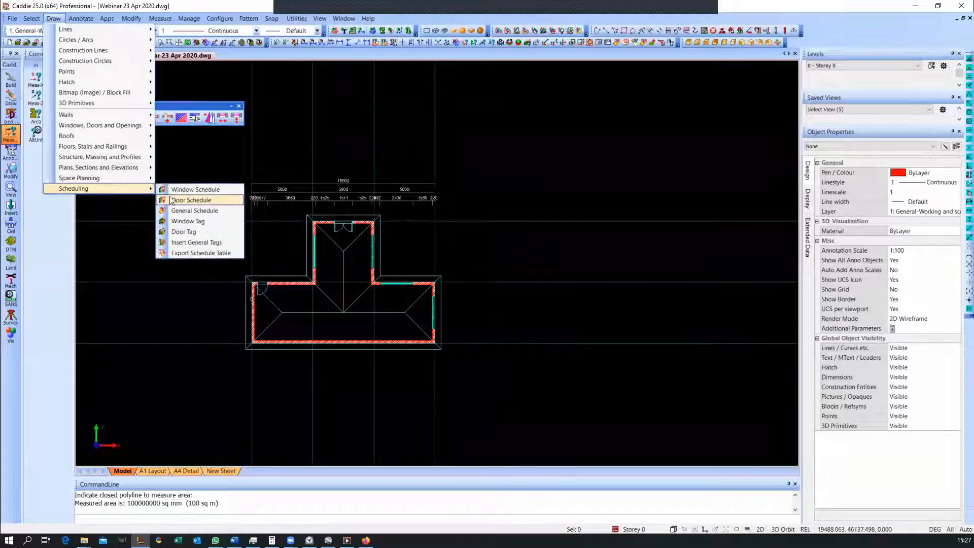
pyautogui.click(186, 211)
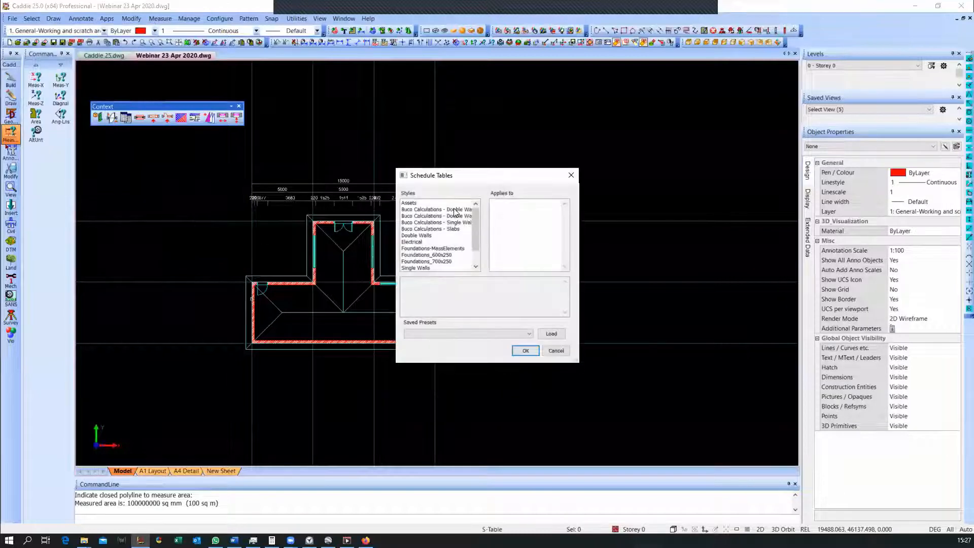
pyautogui.click(456, 210)
pyautogui.click(525, 353)
pyautogui.click(219, 384)
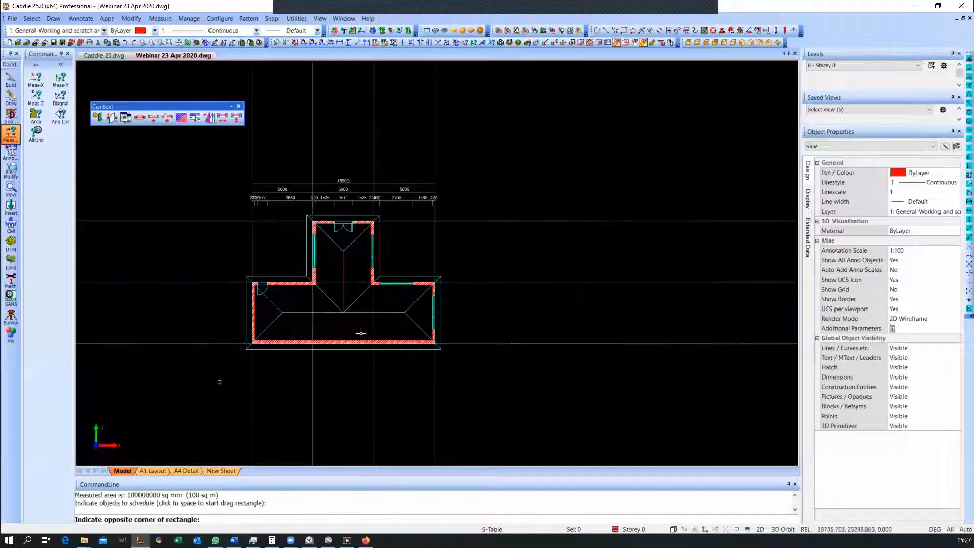
pyautogui.click(483, 212)
pyautogui.scroll(-3, 457, 151)
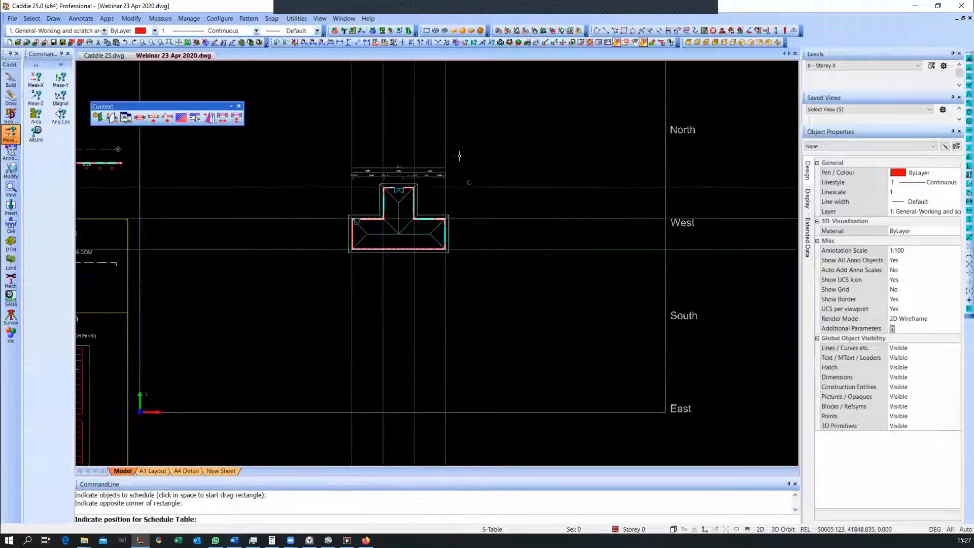
pyautogui.click(469, 207)
pyautogui.scroll(4, 471, 213)
pyautogui.scroll(1, 468, 212)
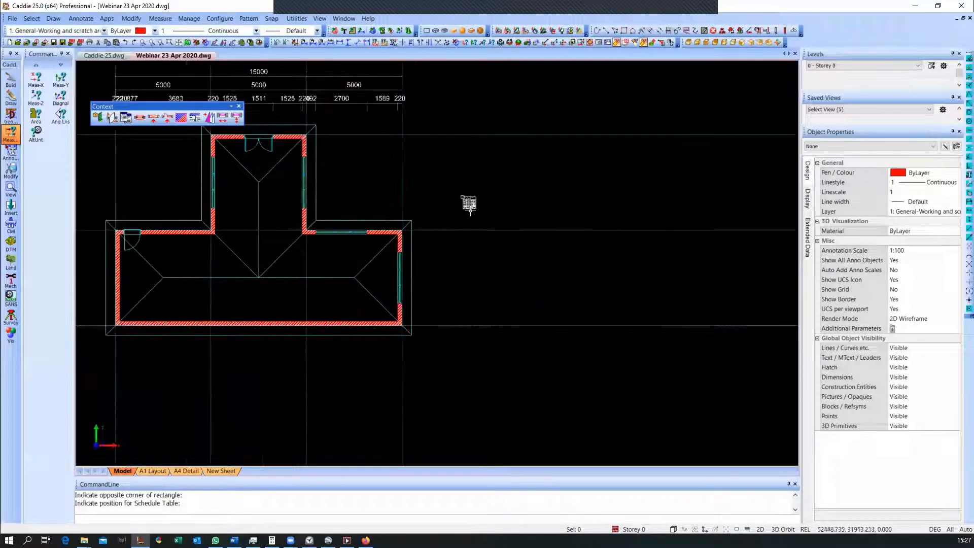
# Enlarge the wall schedule table to a scale of about 3755 so that its text is readable beside the plan
pyautogui.click(473, 206)
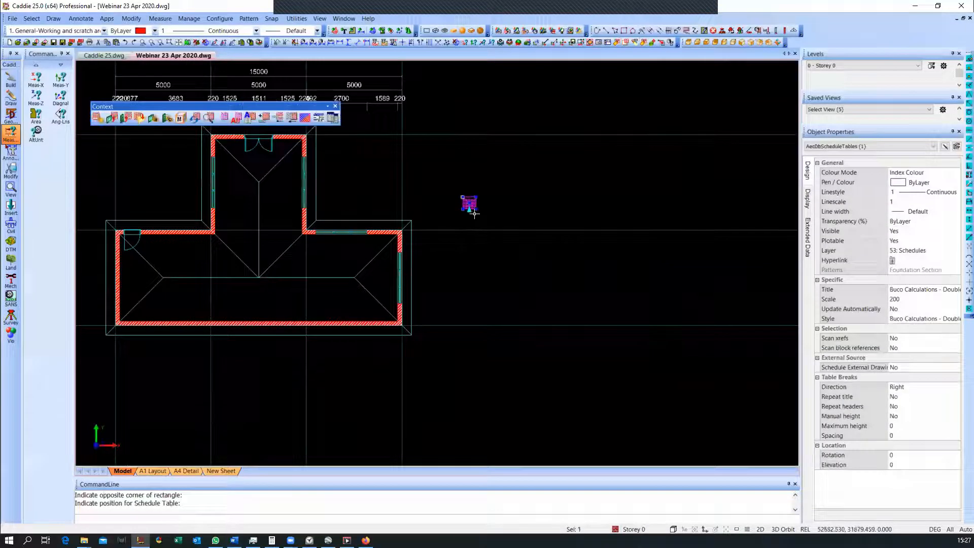
pyautogui.click(727, 396)
pyautogui.moveTo(684, 385)
pyautogui.mouseDown(button='middle')
pyautogui.moveTo(671, 337)
pyautogui.moveTo(652, 317)
pyautogui.mouseUp(button='middle')
pyautogui.press('Escape')
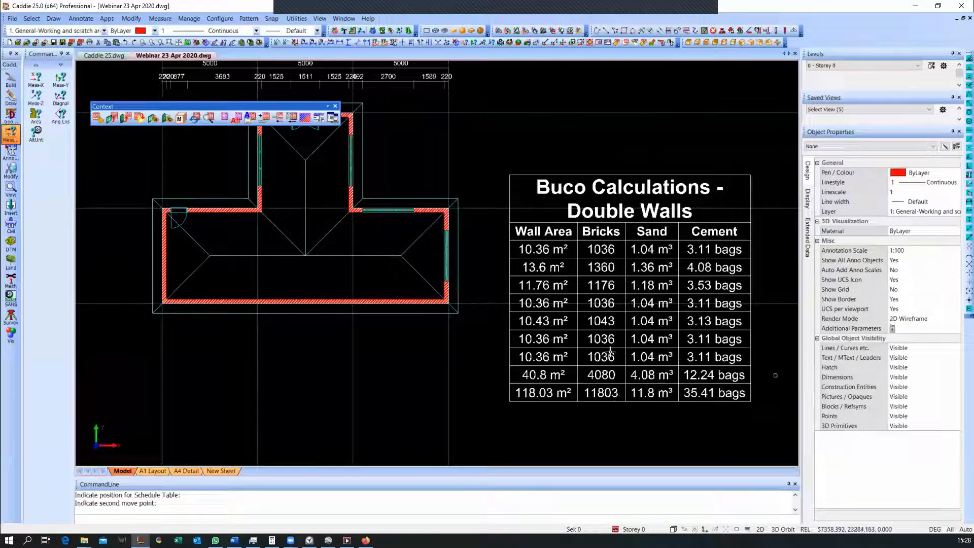
# Insert a rectangular opening 2540 wide and 2185 high, with its origin at the centre, in the long wall opposite the stem
pyautogui.click(10, 80)
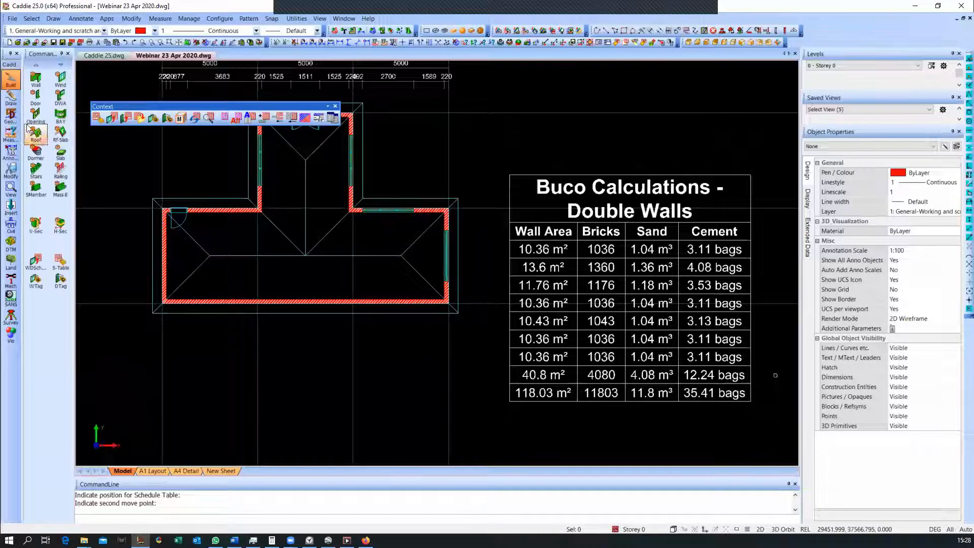
pyautogui.click(46, 122)
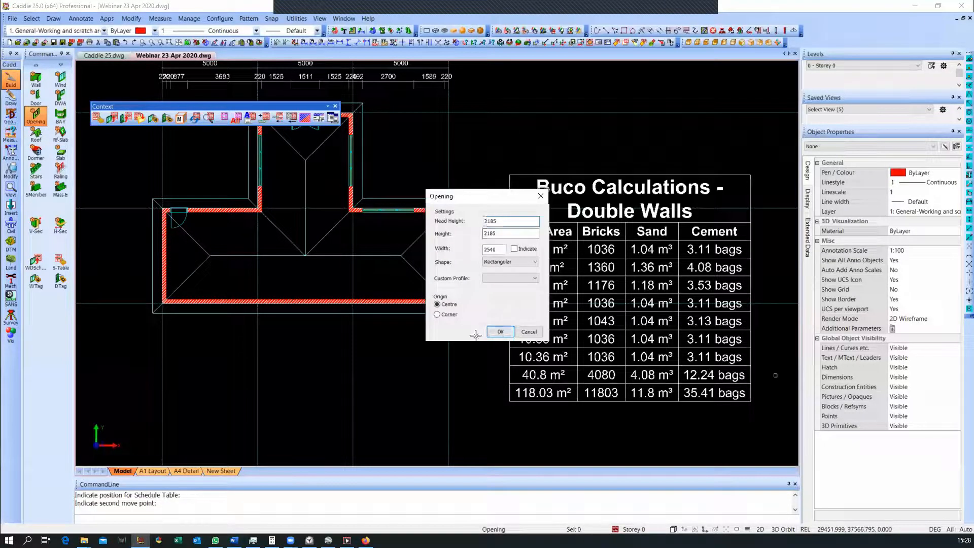
pyautogui.click(499, 330)
pyautogui.click(319, 307)
pyautogui.press('Escape')
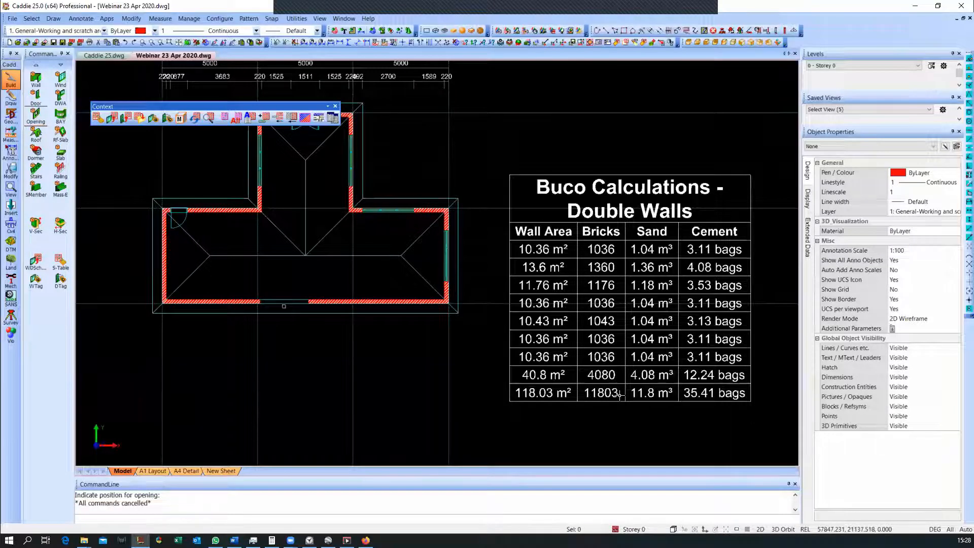
# Set the wall schedule table's Update Automatically property to Yes
pyautogui.click(590, 328)
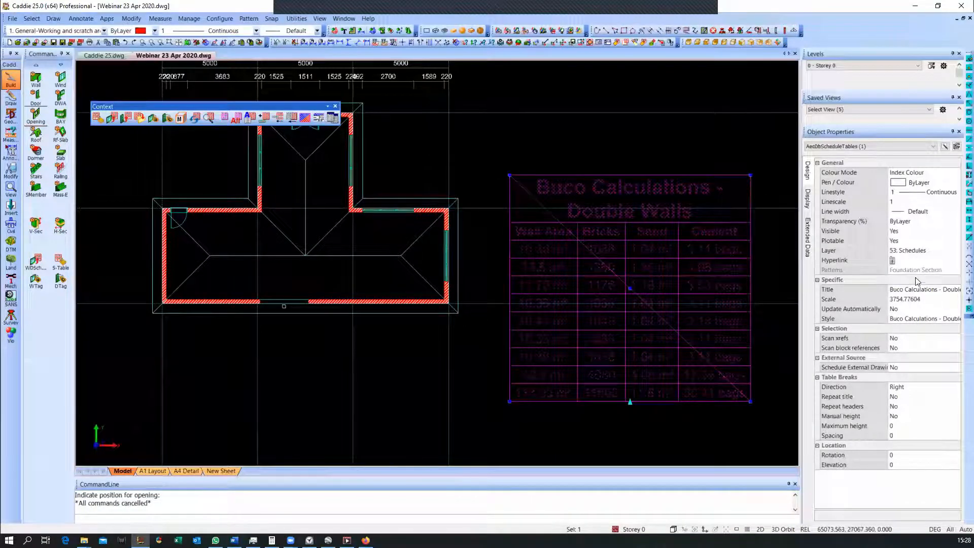
pyautogui.click(919, 313)
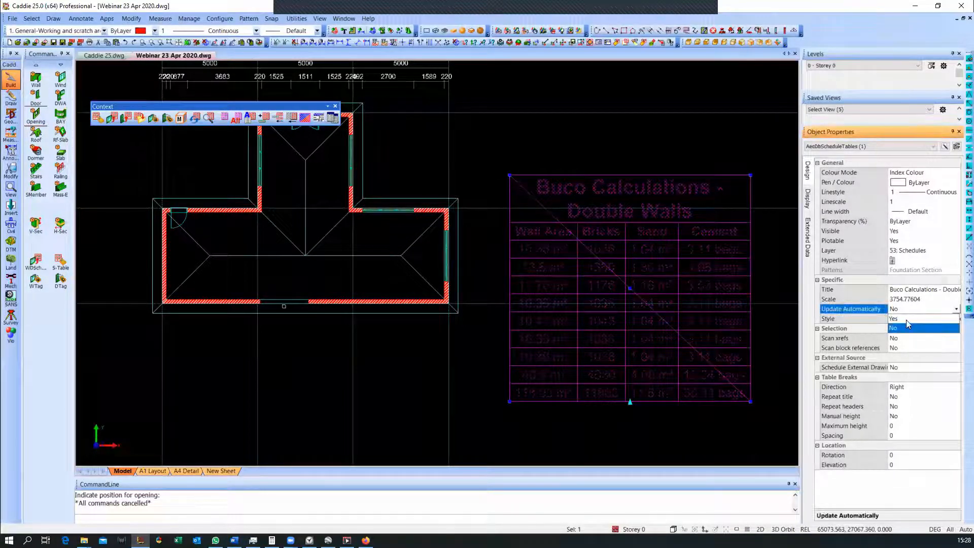
pyautogui.click(908, 325)
pyautogui.press('Escape')
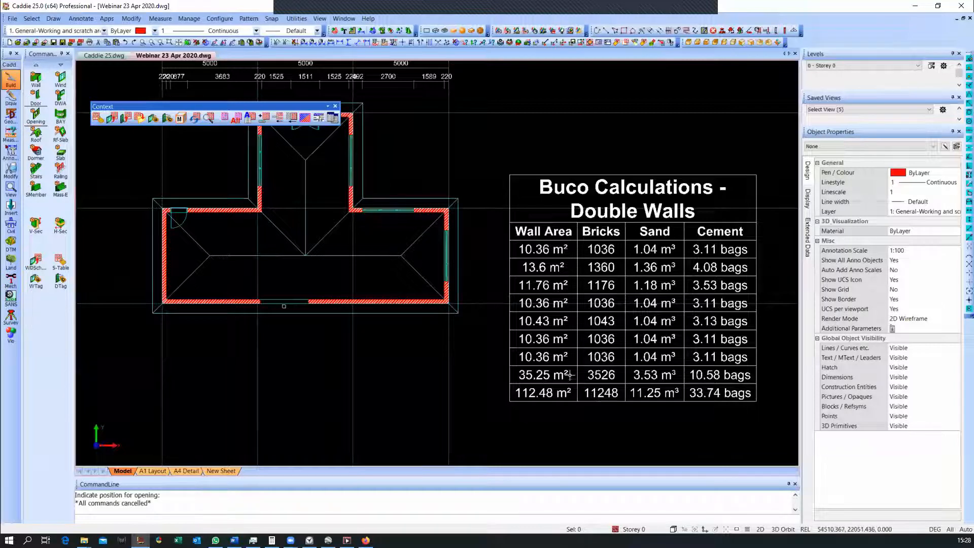
# Stretch the long wall's opening wider from its right end, and delete the opening
pyautogui.click(298, 305)
pyautogui.click(306, 303)
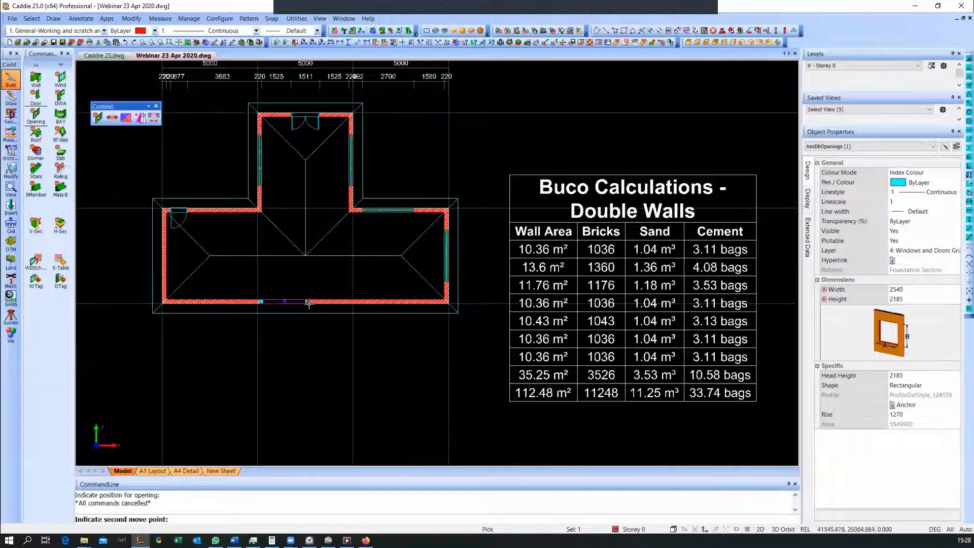
pyautogui.click(344, 301)
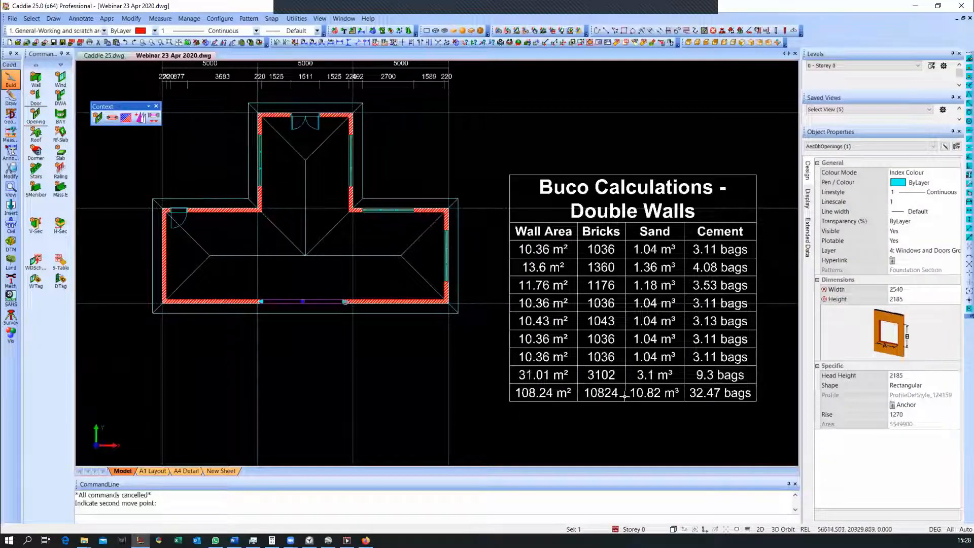
pyautogui.click(306, 302)
pyautogui.press('Delete')
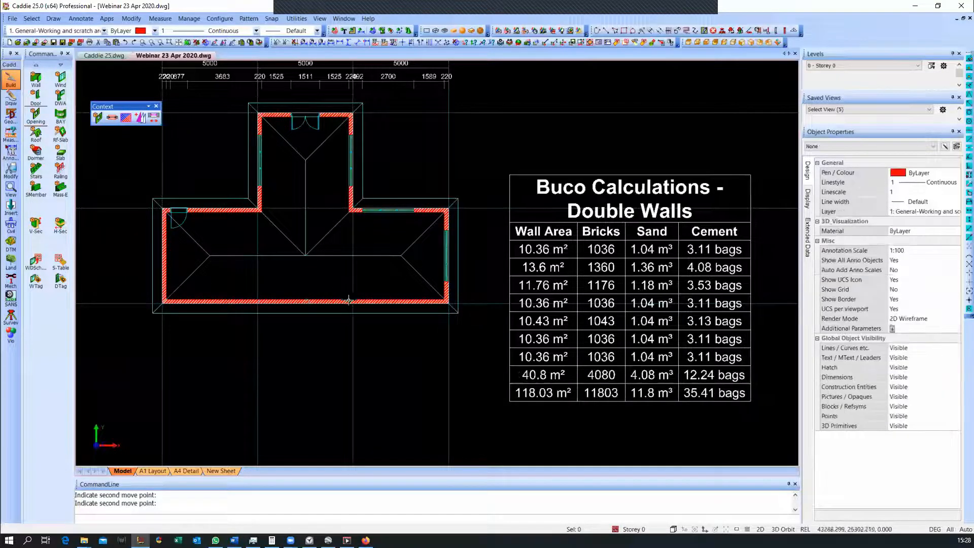
# Move the wall schedule table out of the plan area to below the drawing frame
pyautogui.scroll(-2, 616, 248)
pyautogui.click(628, 265)
pyautogui.click(625, 268)
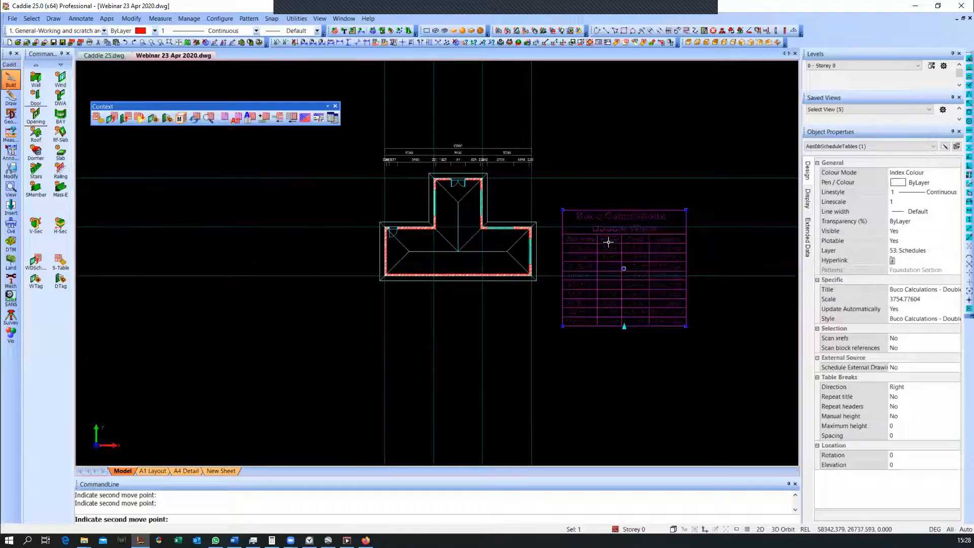
pyautogui.scroll(-6, 585, 209)
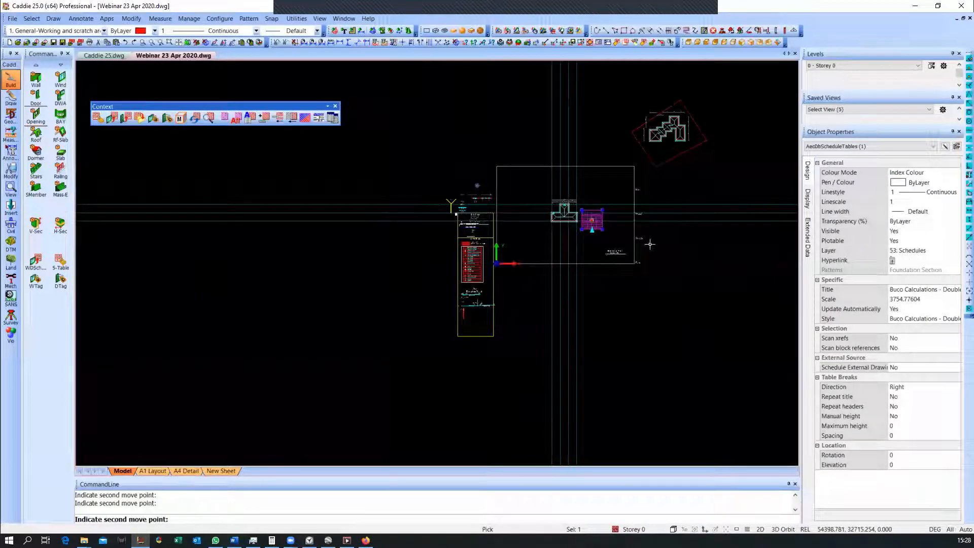
pyautogui.click(593, 282)
pyautogui.scroll(4, 588, 209)
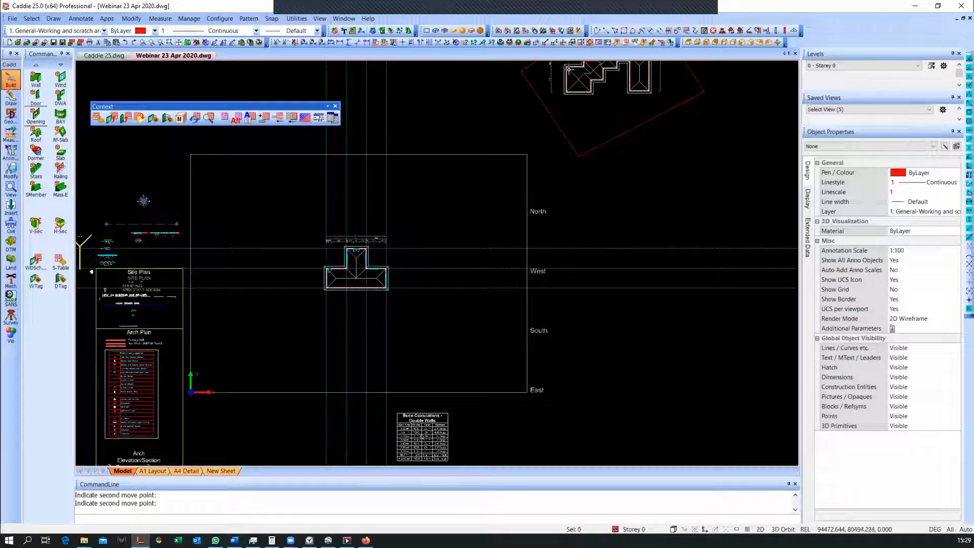
# Regenerate the drawing to update the four house elevations, and inspect the north elevation up close
pyautogui.click(590, 43)
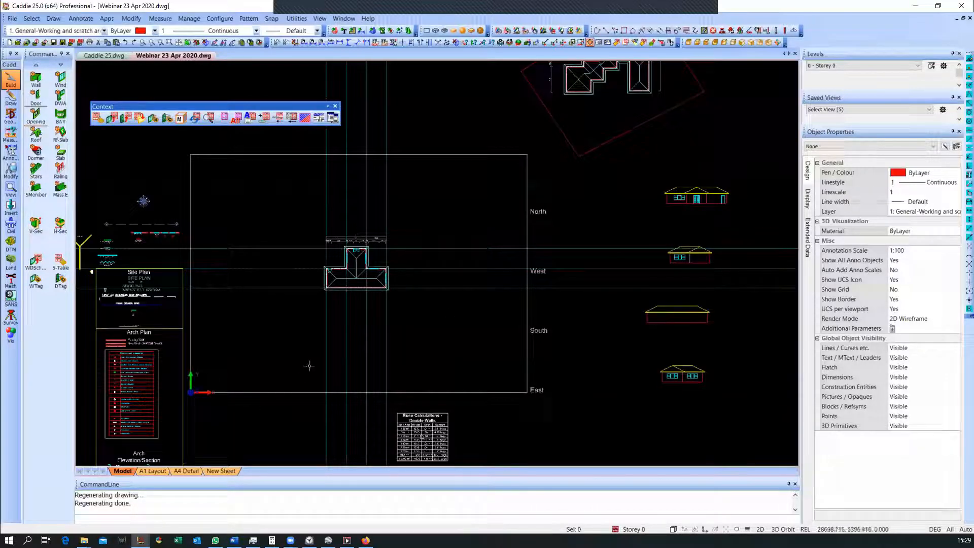
pyautogui.scroll(8, 654, 193)
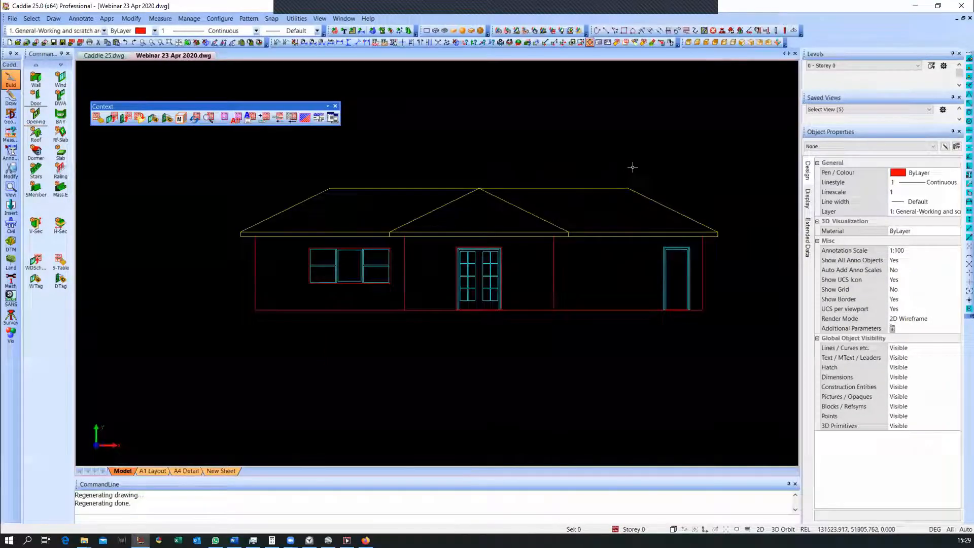
pyautogui.scroll(-8, 633, 167)
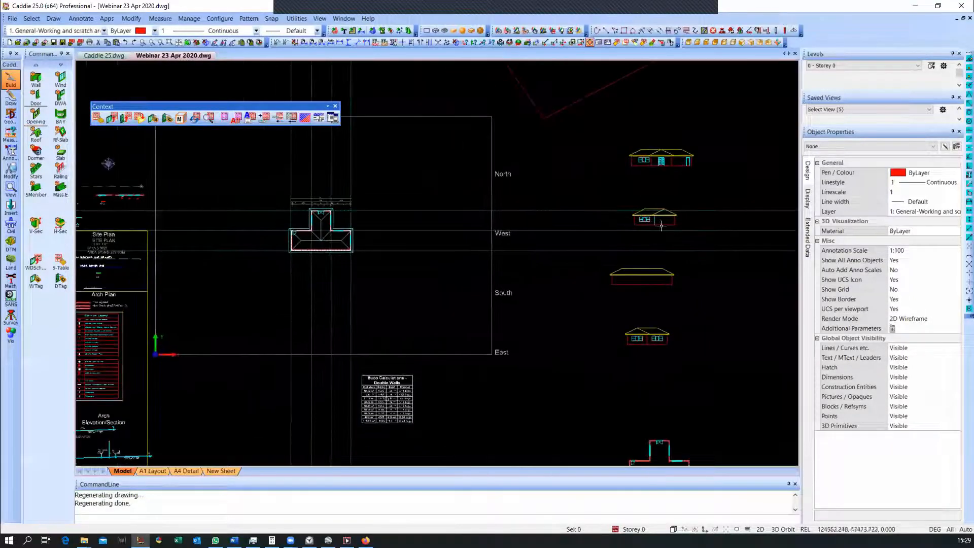
# Preview the A1 Layout sheet's print with PDF995 on A1 landscape using the xMono_18.ctb plot style, and close the preview
pyautogui.click(150, 471)
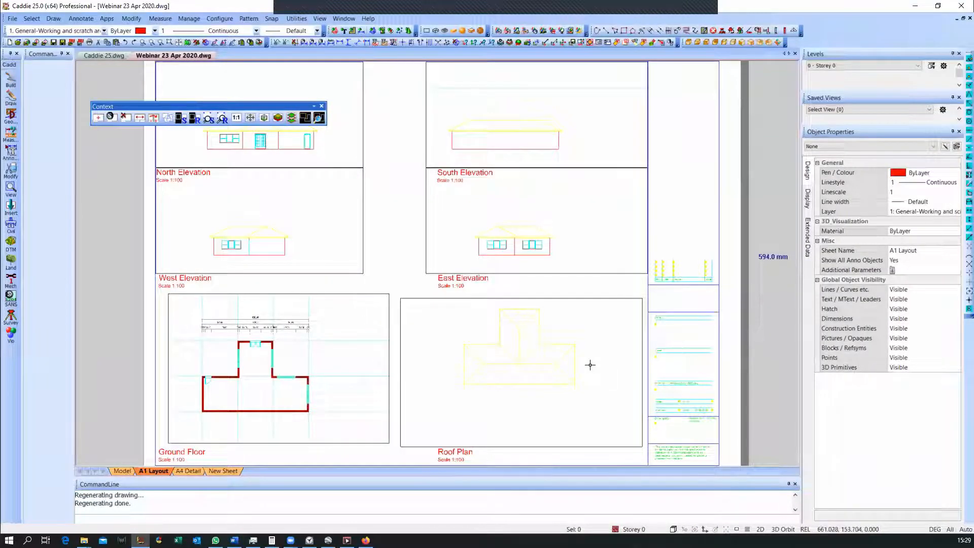
pyautogui.press('F7')
pyautogui.press('F7')
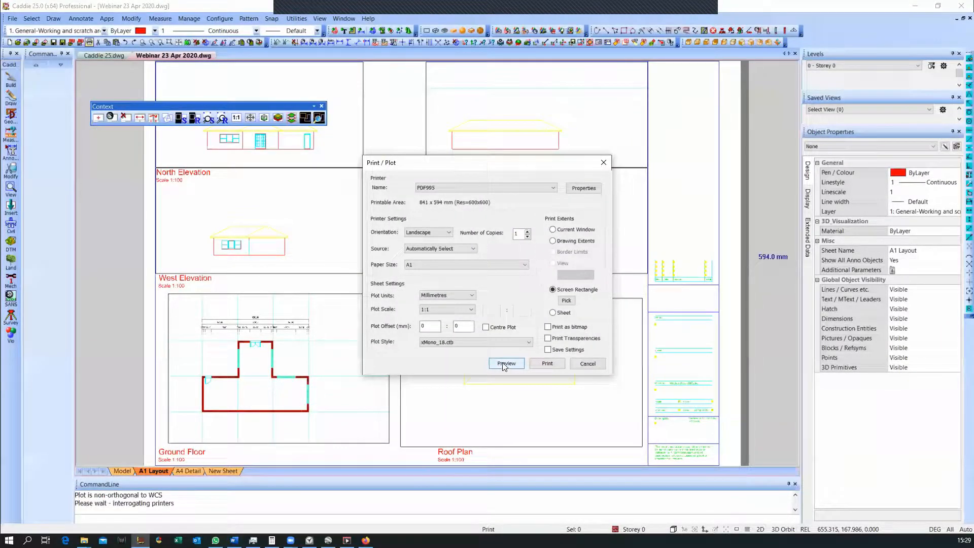
pyautogui.click(505, 363)
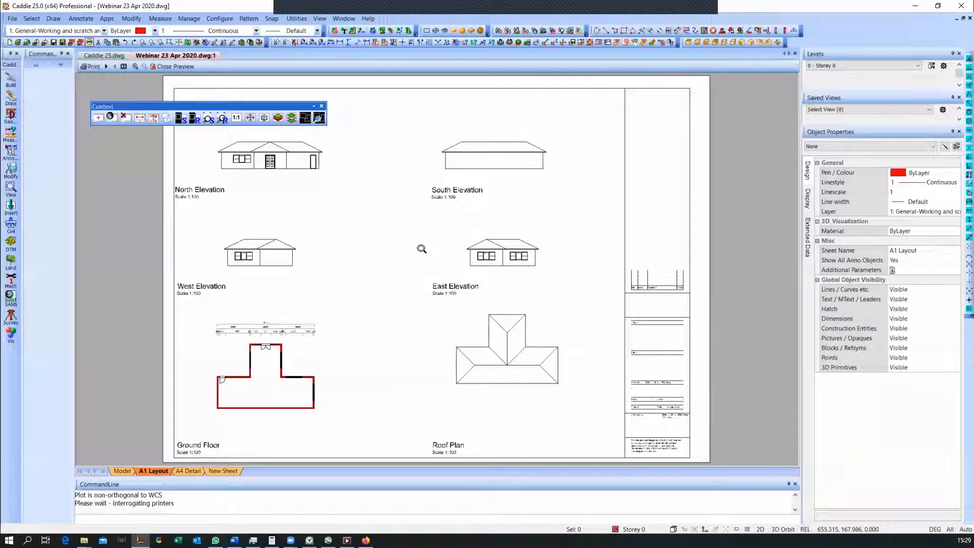
pyautogui.press('Escape')
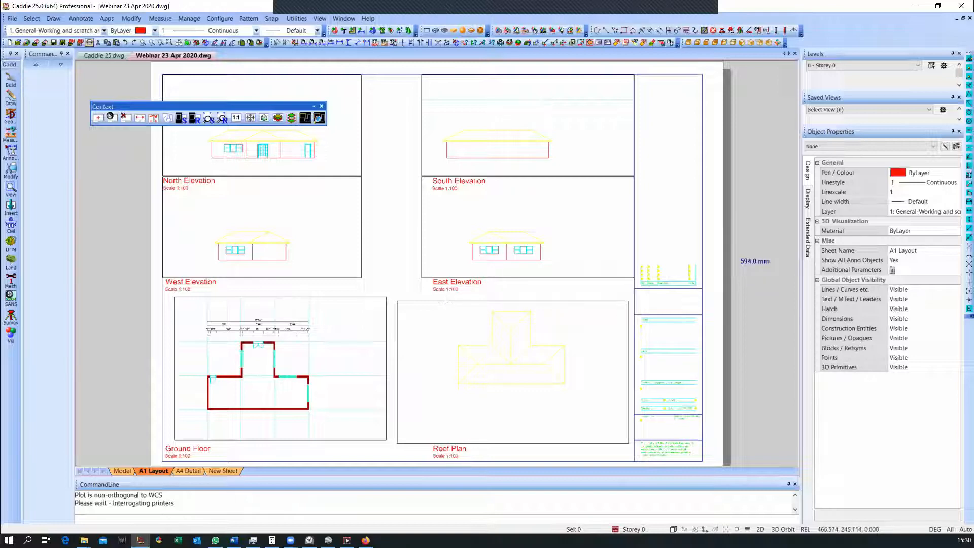
# Return to model space and inspect the house from several sides in 3D with Constrained Orbit
pyautogui.click(122, 471)
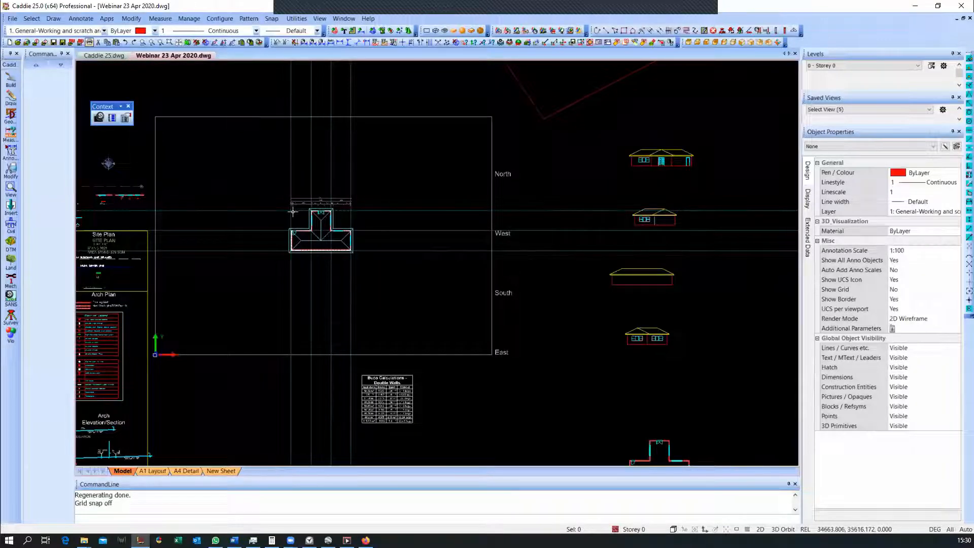
pyautogui.scroll(5, 350, 246)
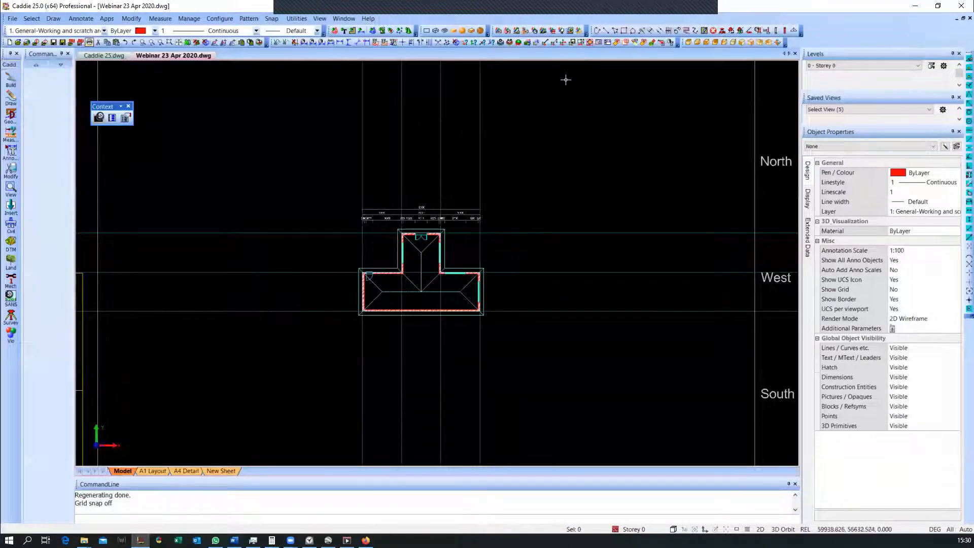
pyautogui.rightClick(491, 174)
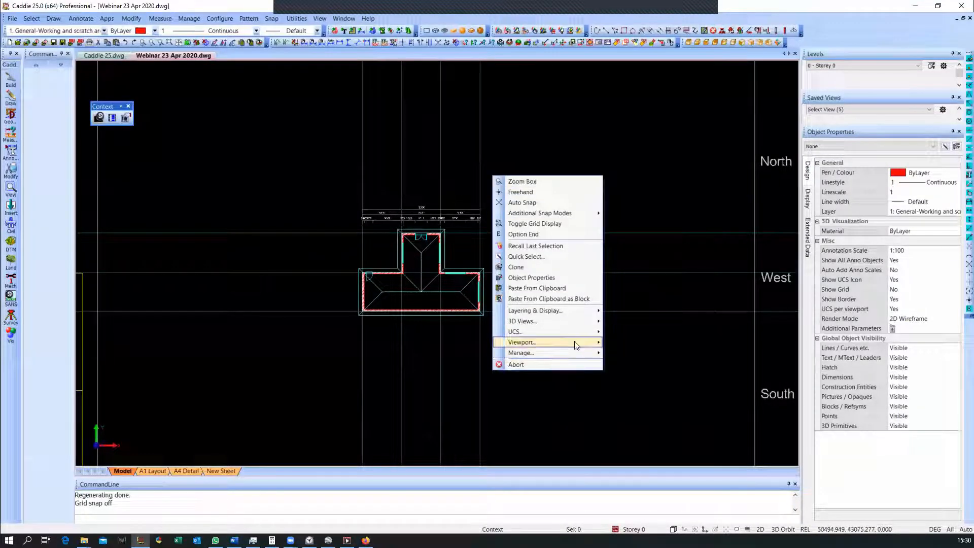
pyautogui.moveTo(577, 324)
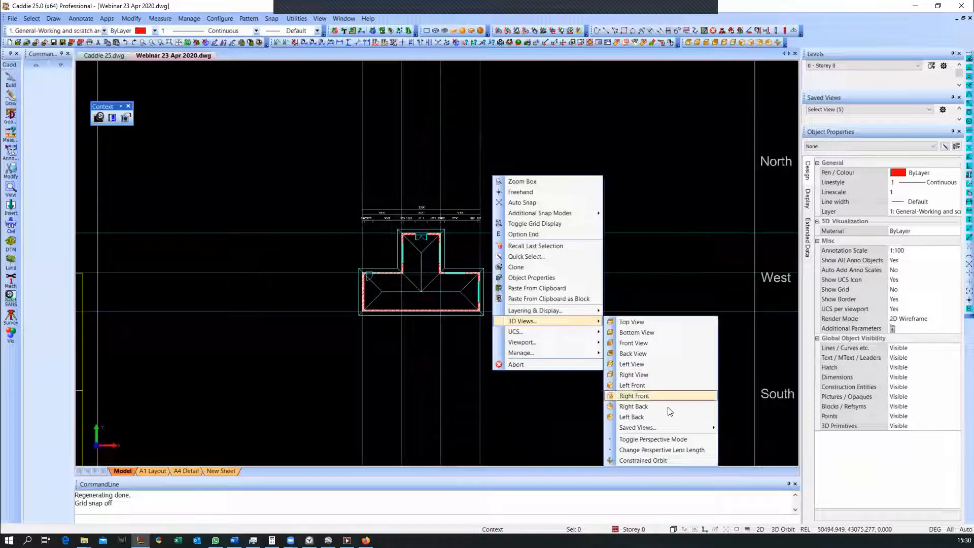
pyautogui.click(657, 460)
pyautogui.moveTo(384, 445)
pyautogui.mouseDown()
pyautogui.moveTo(402, 394)
pyautogui.moveTo(477, 385)
pyautogui.moveTo(429, 287)
pyautogui.moveTo(409, 320)
pyautogui.moveTo(482, 311)
pyautogui.moveTo(588, 268)
pyautogui.mouseUp()
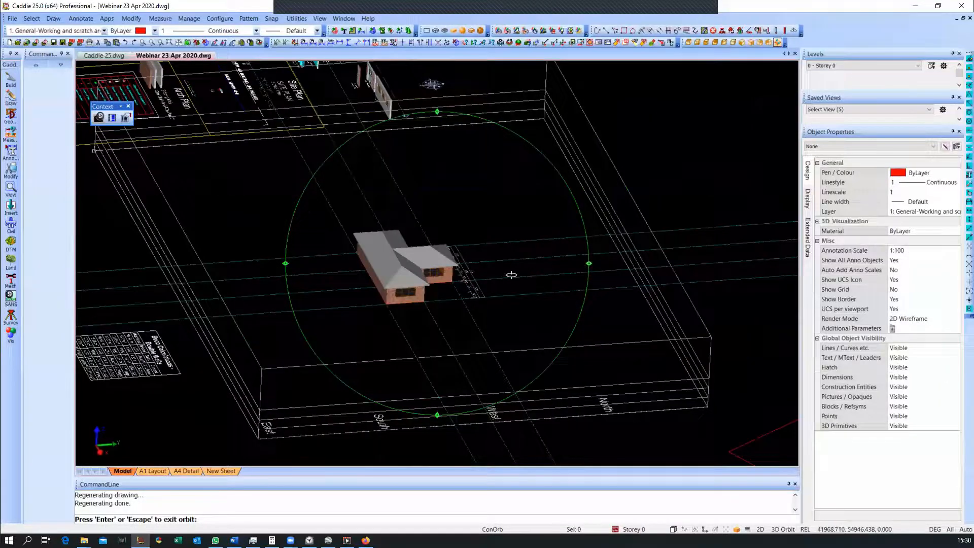
pyautogui.moveTo(511, 275)
pyautogui.mouseDown()
pyautogui.moveTo(373, 274)
pyautogui.moveTo(423, 279)
pyautogui.mouseUp()
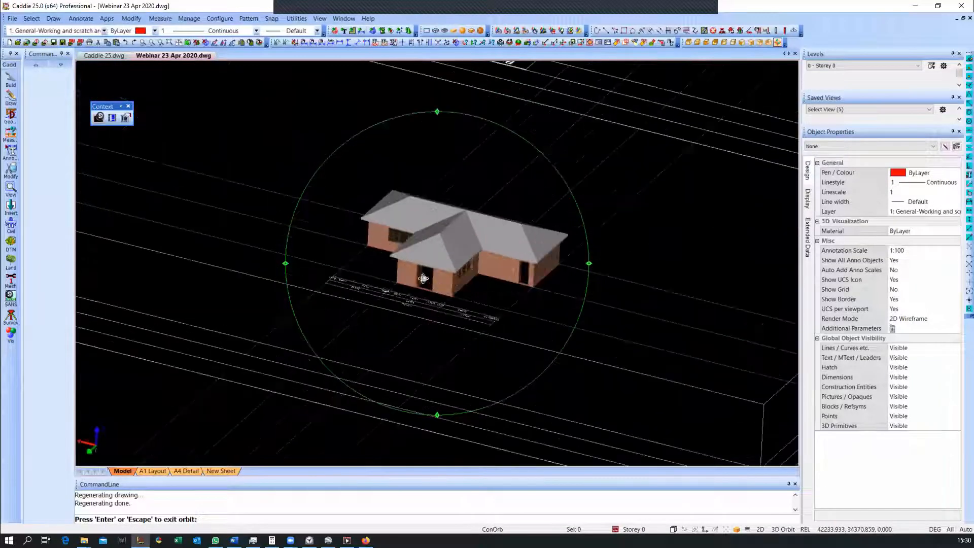
pyautogui.scroll(3, 558, 320)
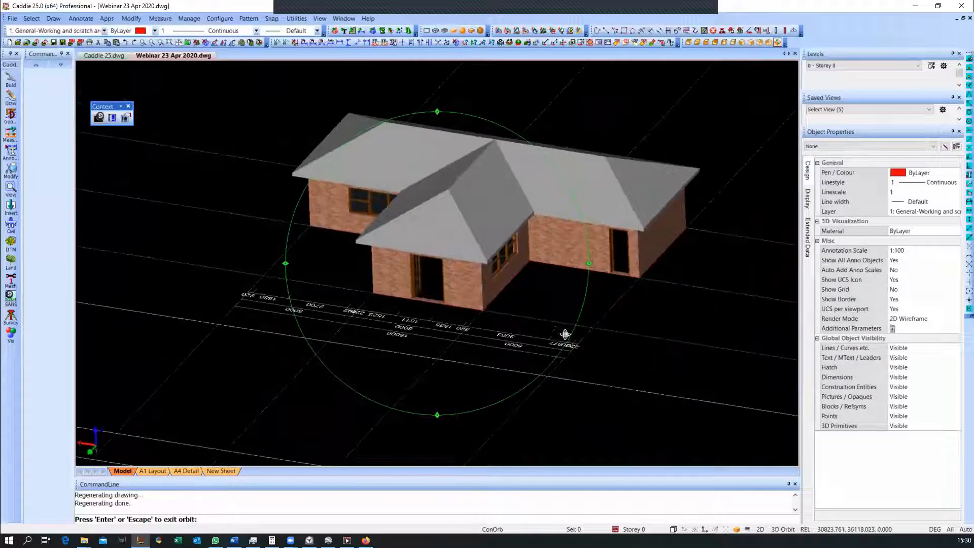
pyautogui.moveTo(565, 333); pyautogui.dragTo(536, 301)
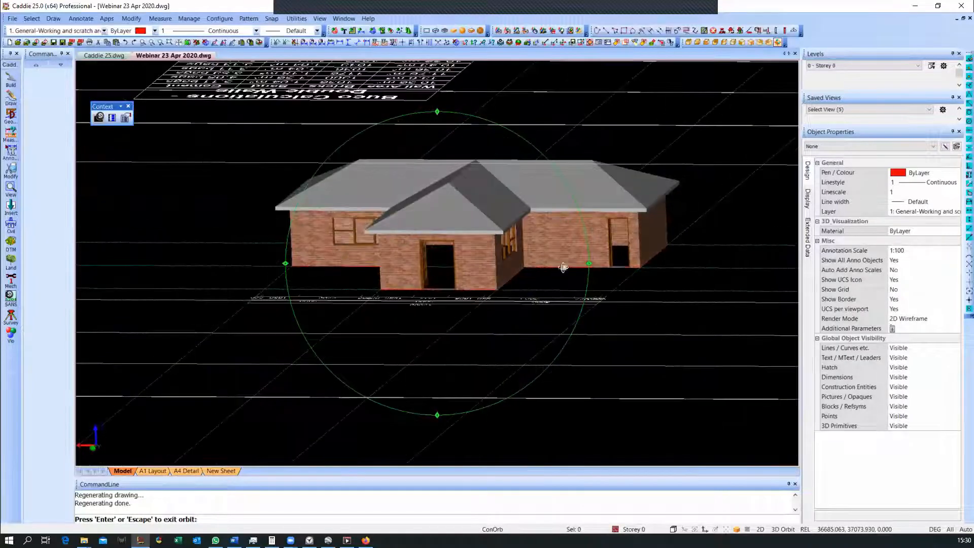
pyautogui.press('Escape')
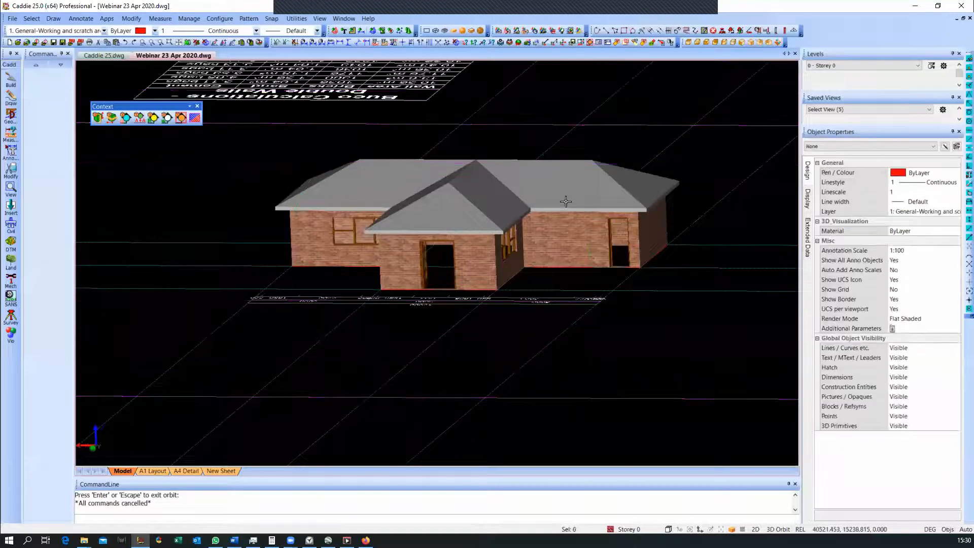
# Turn on perspective mode for the 3D house and view its front corner up close
pyautogui.scroll(2, 569, 203)
pyautogui.scroll(-1, 670, 358)
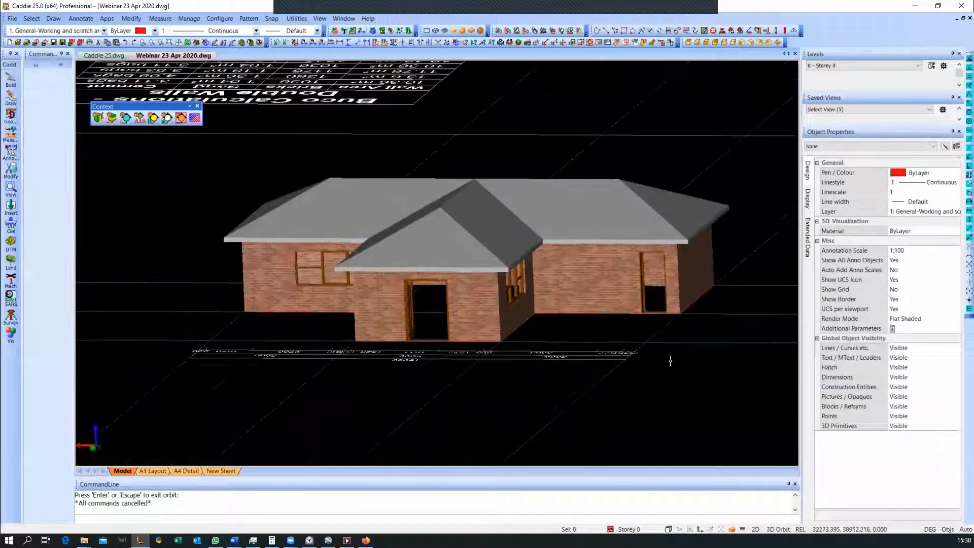
pyautogui.click(668, 529)
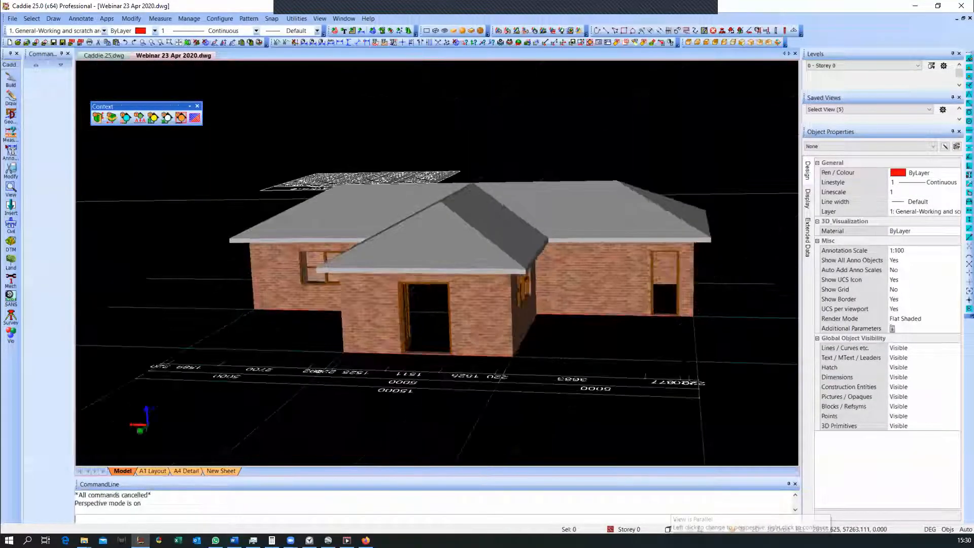
pyautogui.moveTo(579, 376); pyautogui.dragTo(572, 337, button='middle')
pyautogui.scroll(2, 572, 337)
pyautogui.scroll(1, 572, 337)
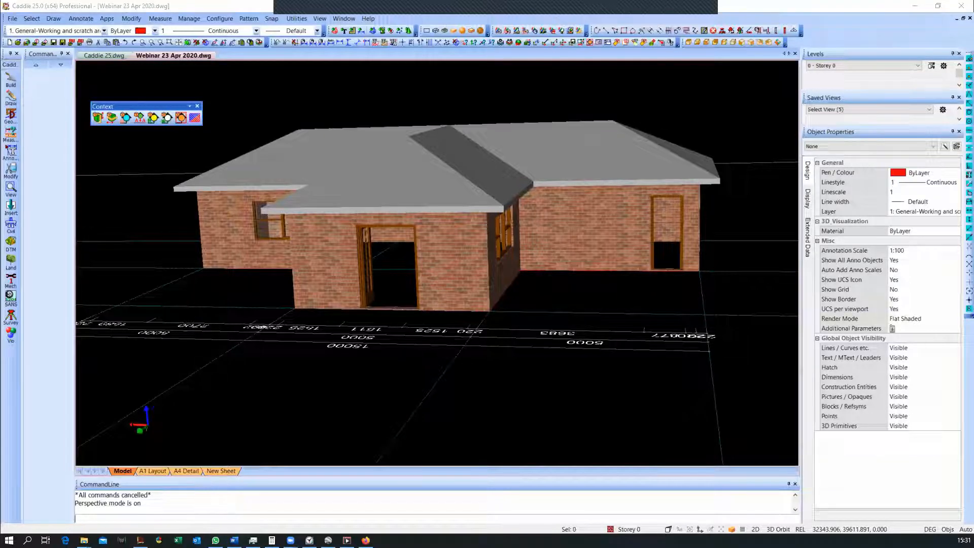
pyautogui.click(692, 35)
pyautogui.click(692, 36)
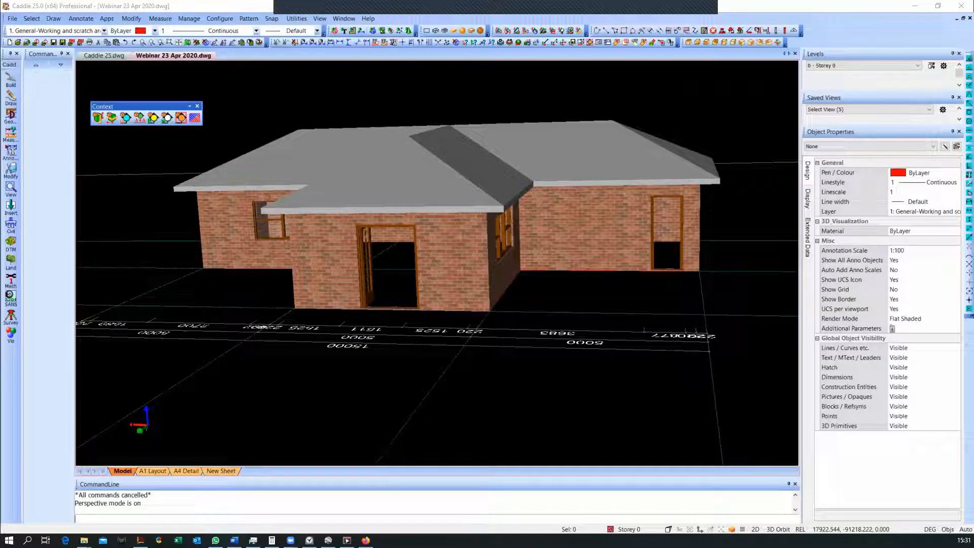
pyautogui.keyDown('shift'); pyautogui.moveTo(618, 209); pyautogui.dragTo(538, 280, button='middle'); pyautogui.keyUp('shift')
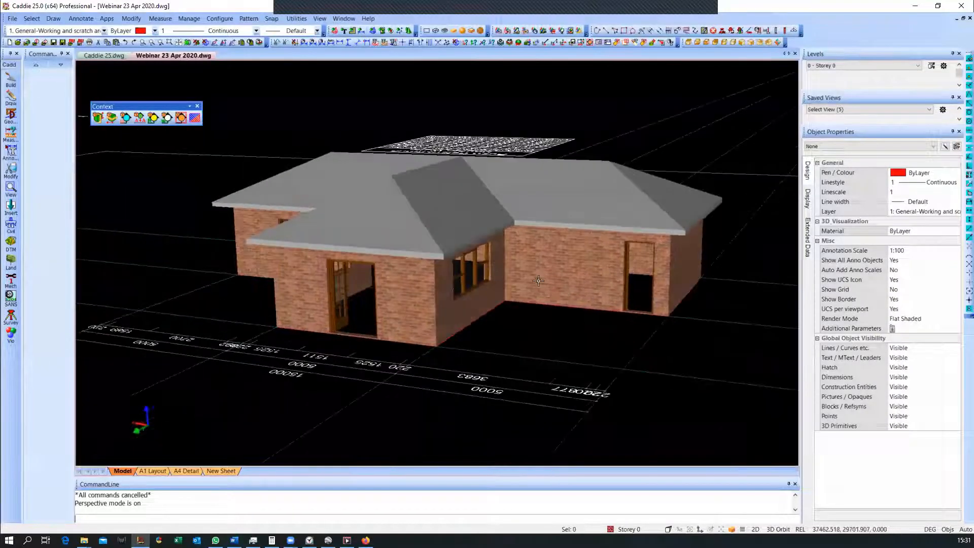
# Open the Vio render materials and select Standard.Roof by picking the house roof in the model
pyautogui.click(10, 332)
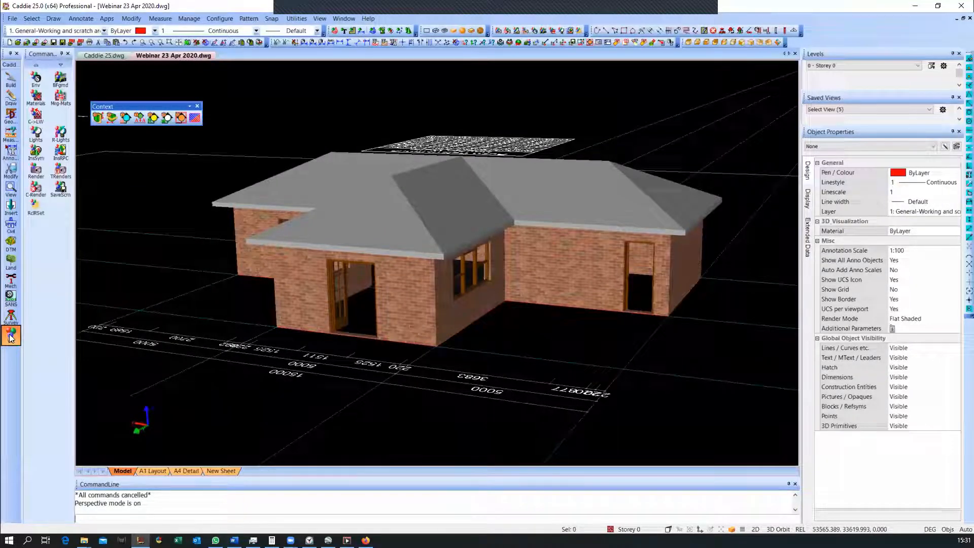
pyautogui.click(35, 96)
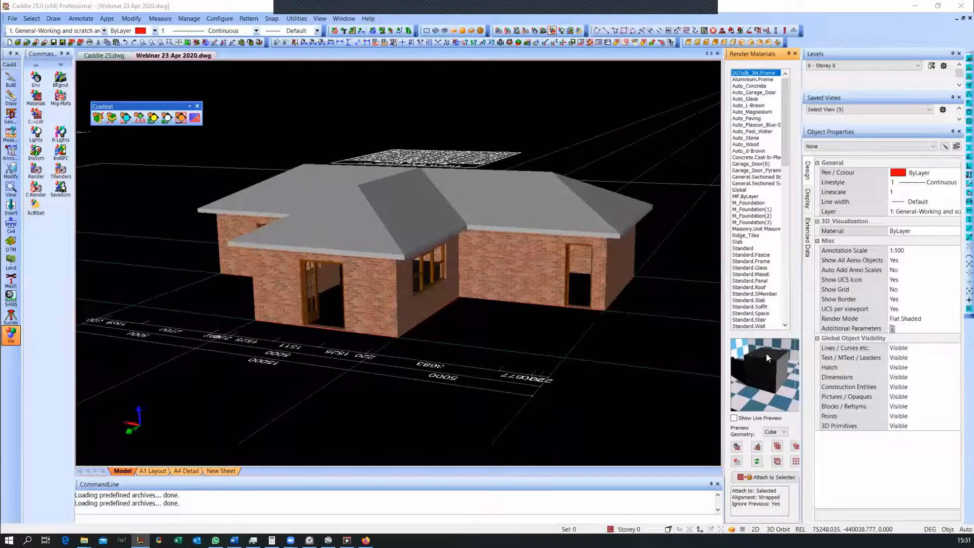
pyautogui.click(737, 447)
pyautogui.click(570, 212)
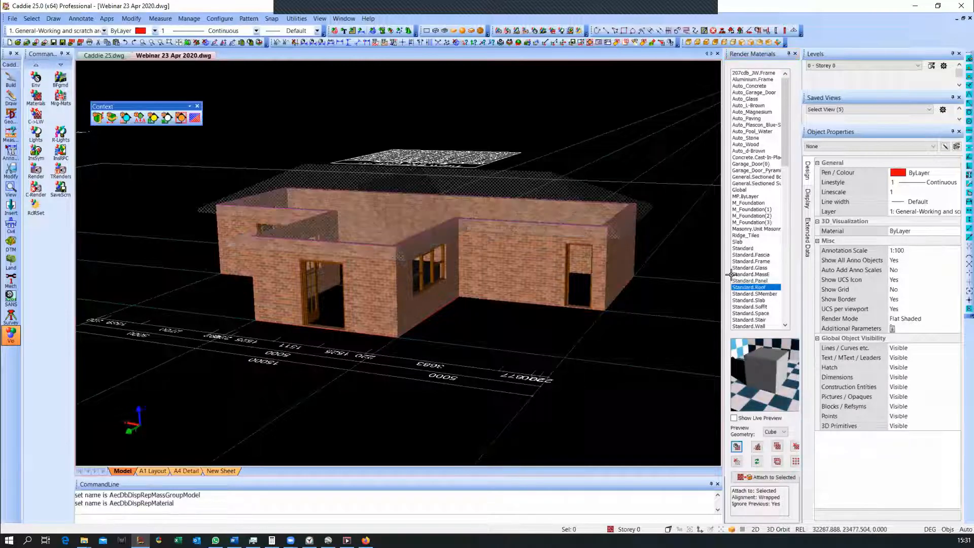
pyautogui.click(766, 288)
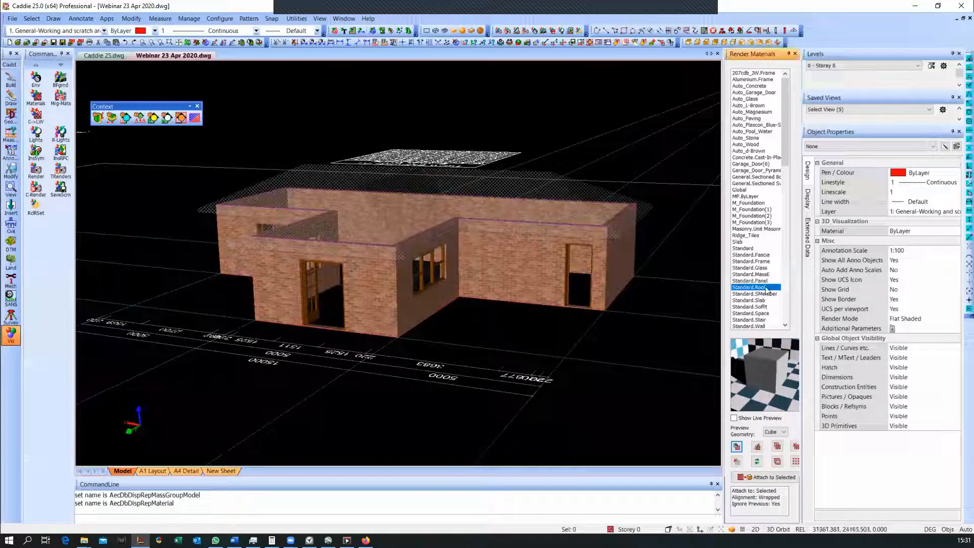
# Give the Standard.Roof material the texture "cadyou.com_Roof Tiles 01.jpg" from the Roof Tiles folder, with roughness 0.03
pyautogui.click(758, 448)
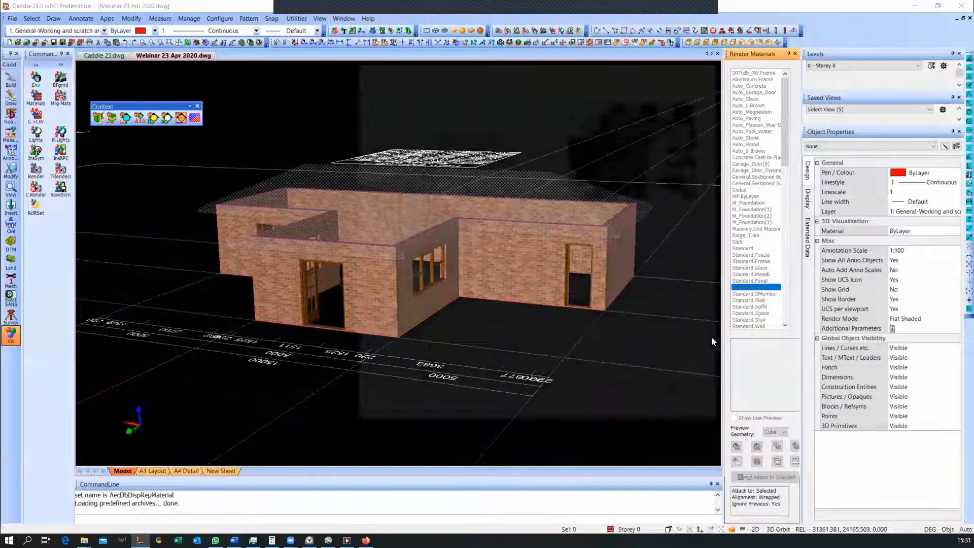
pyautogui.click(387, 287)
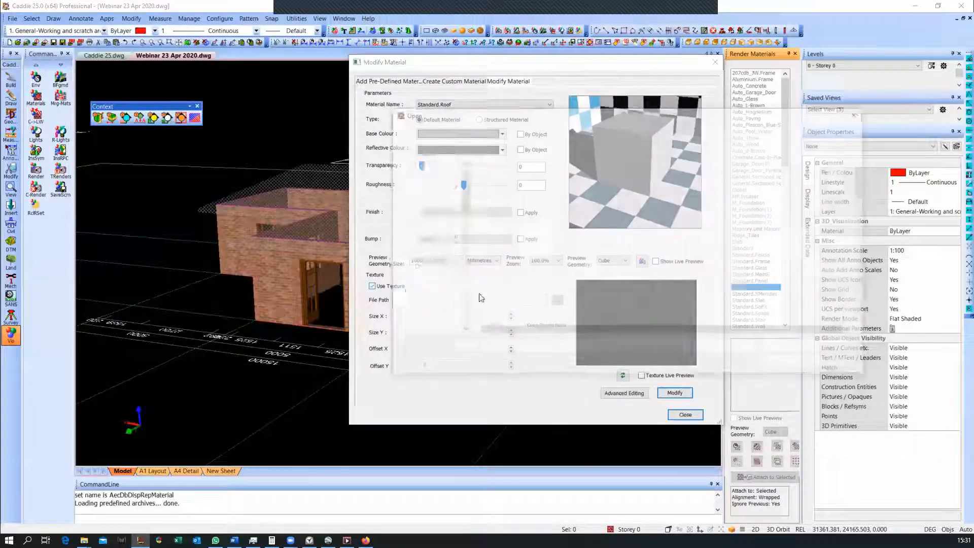
pyautogui.scroll(-8, 519, 288)
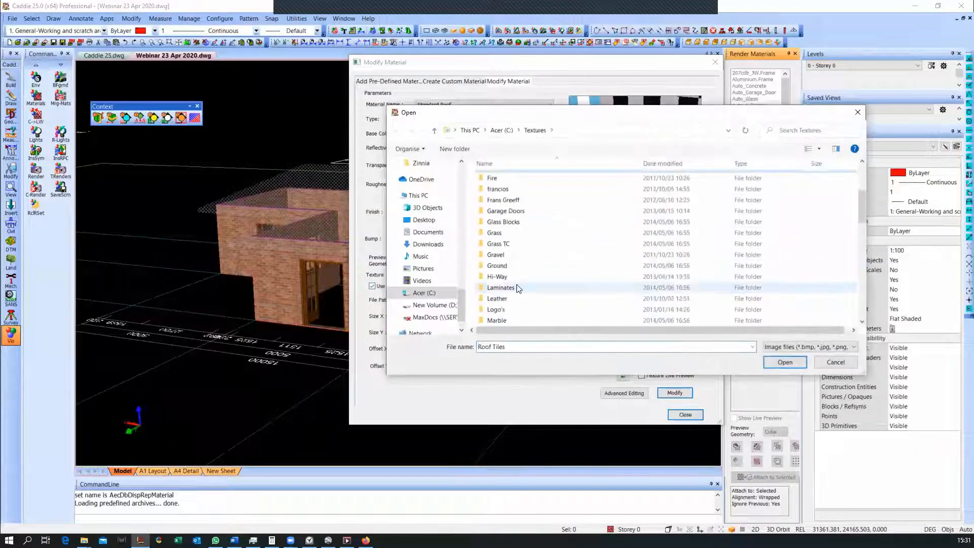
pyautogui.scroll(-1, 519, 288)
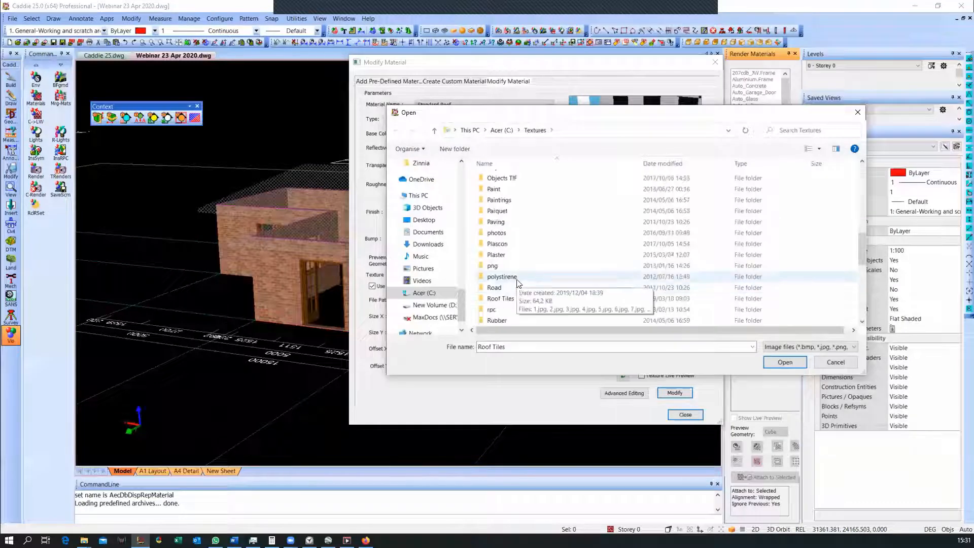
pyautogui.doubleClick(519, 300)
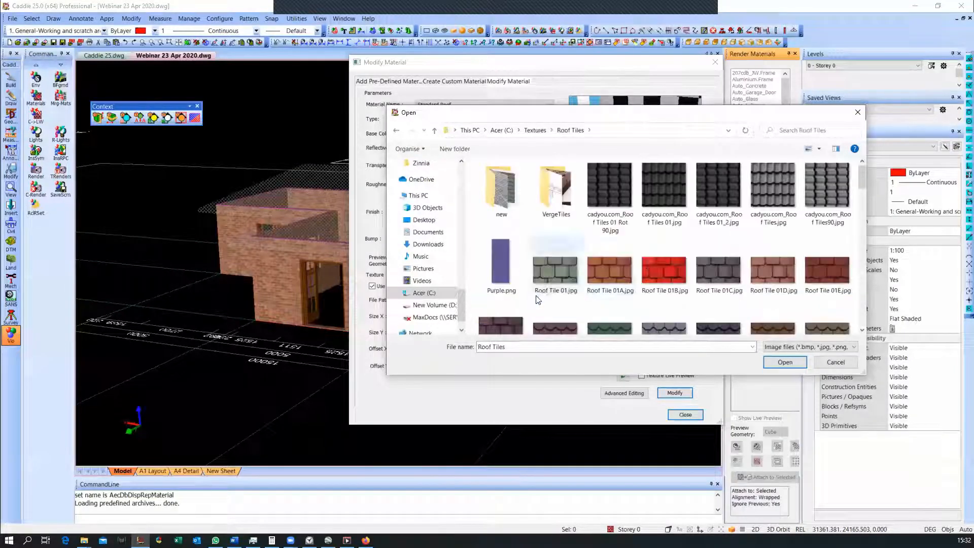
pyautogui.doubleClick(665, 193)
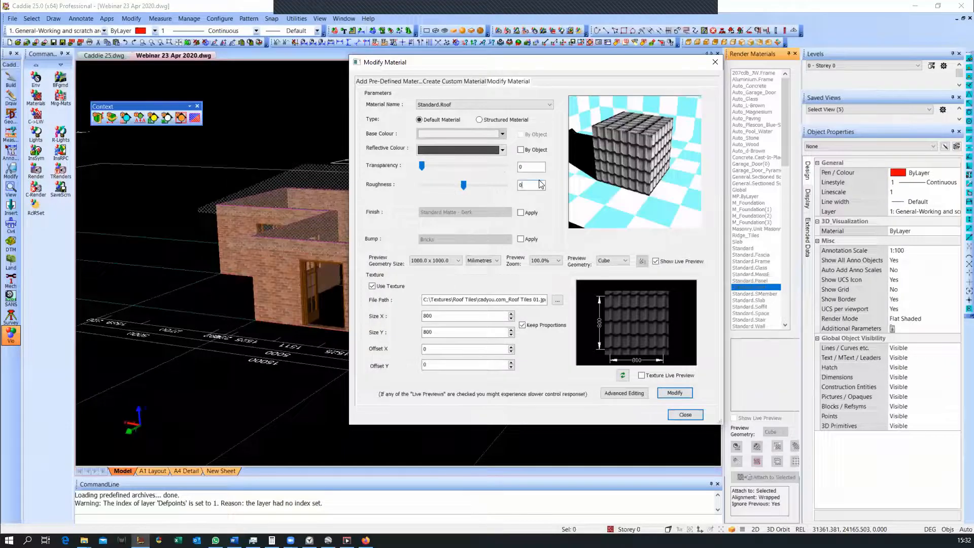
pyautogui.click(521, 212)
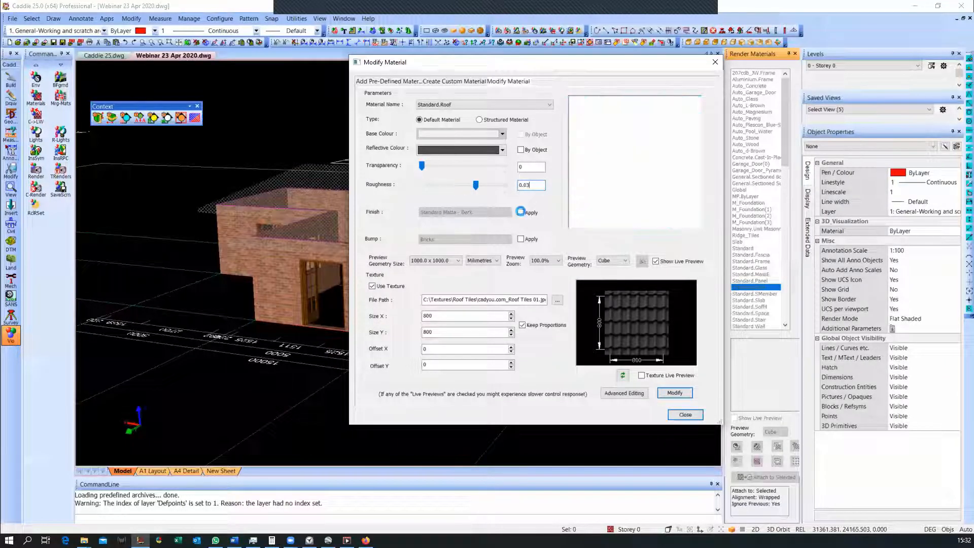
pyautogui.click(684, 415)
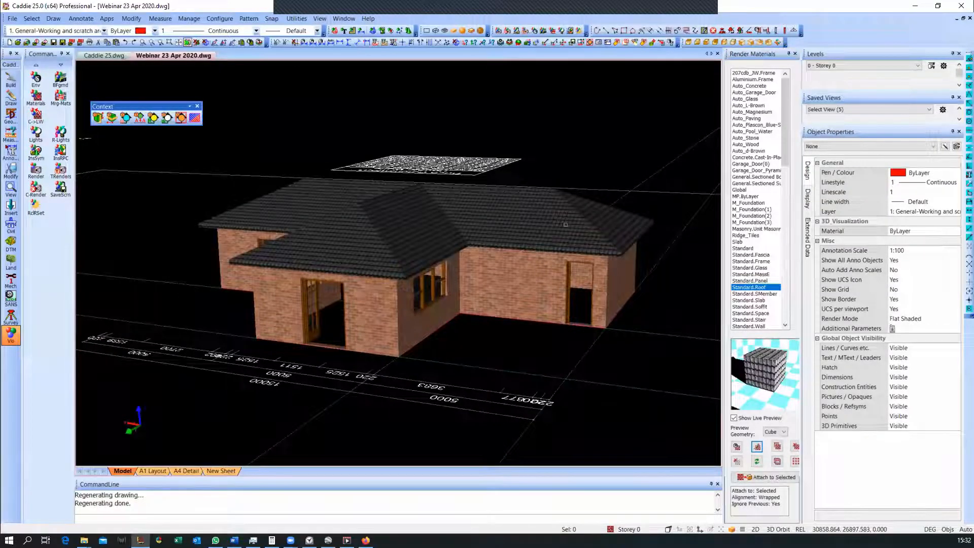
# Switch back to a top view of the house plan and try a render without creating a ground plane
pyautogui.moveTo(499, 218); pyautogui.dragTo(497, 232, button='middle')
pyautogui.press('t')
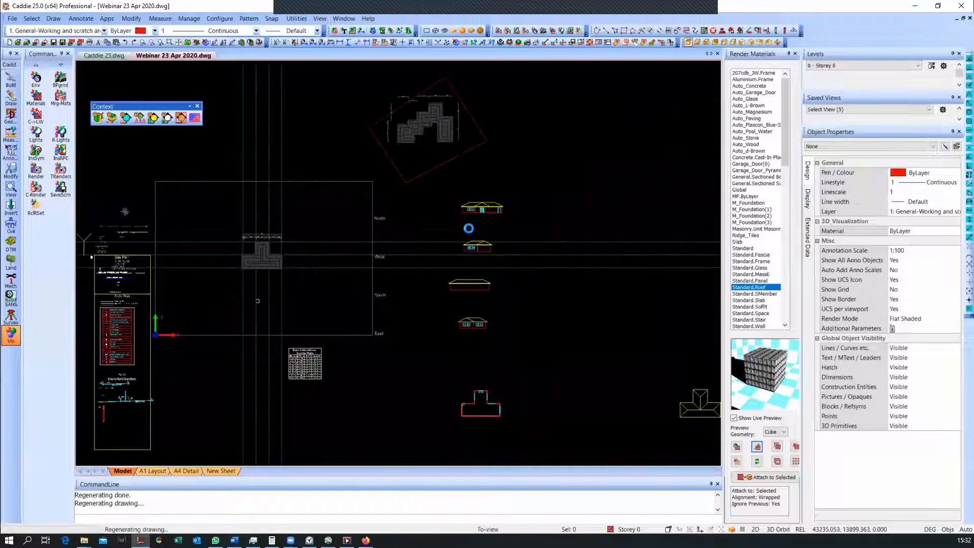
pyautogui.scroll(3, 177, 256)
pyautogui.scroll(3, 374, 198)
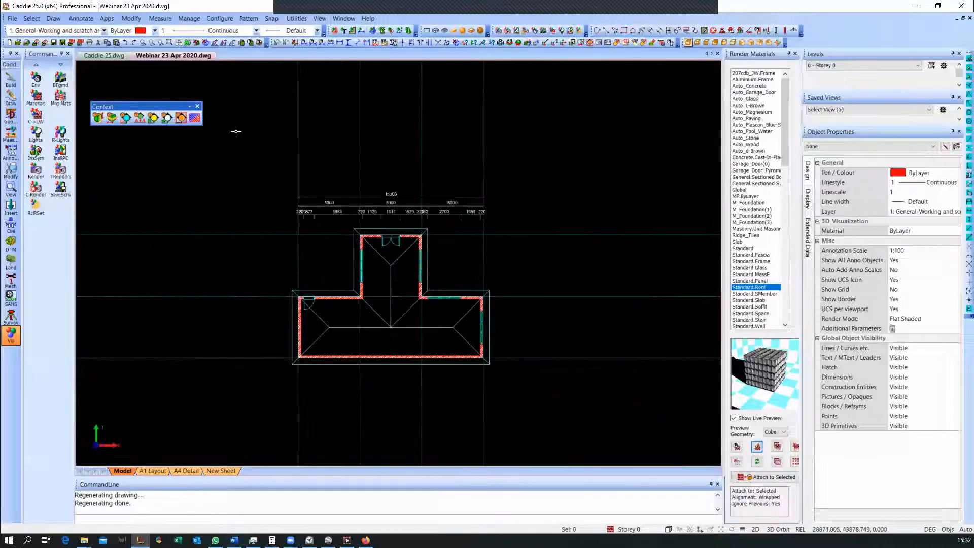
pyautogui.click(36, 170)
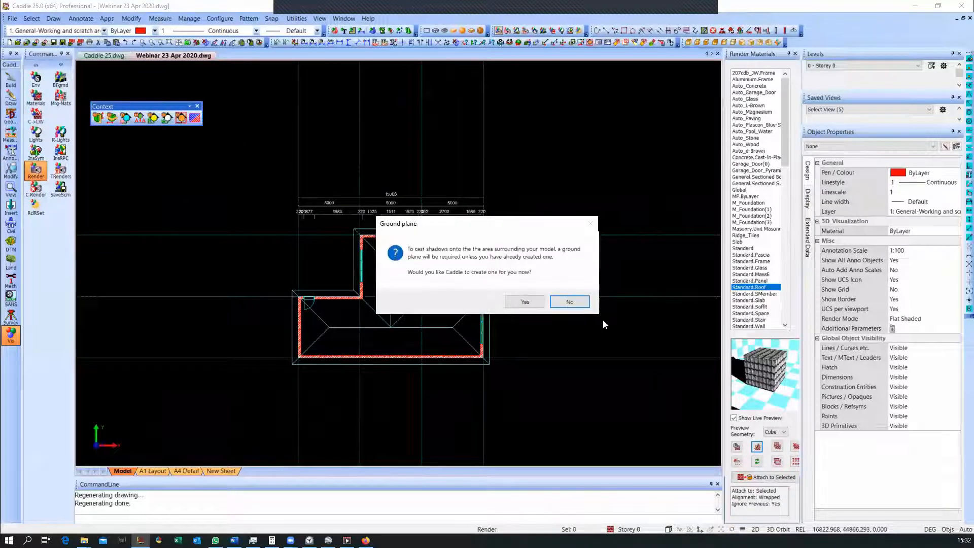
pyautogui.click(567, 300)
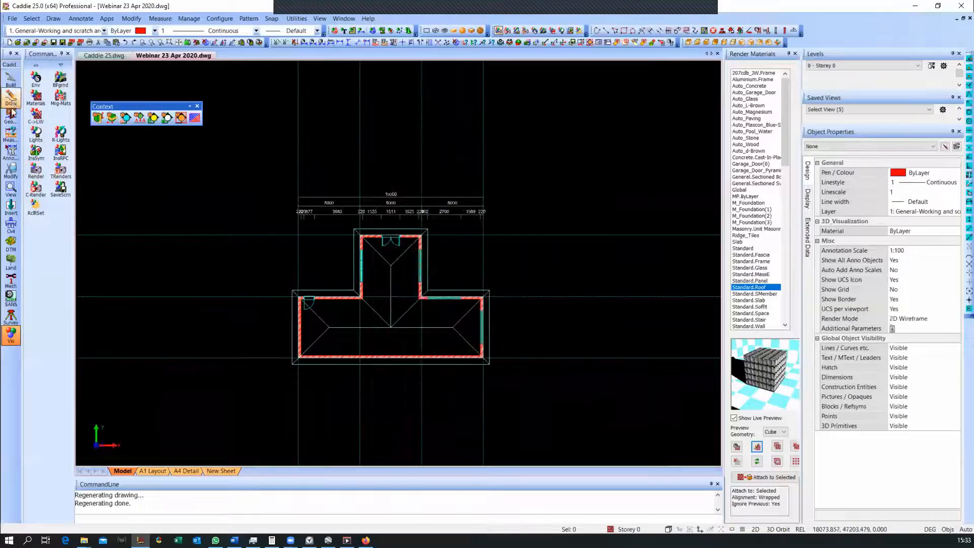
# Create a vertical section across the projecting wing, looking towards the double door, and place it above the plan
pyautogui.click(10, 79)
pyautogui.click(35, 223)
pyautogui.click(69, 249)
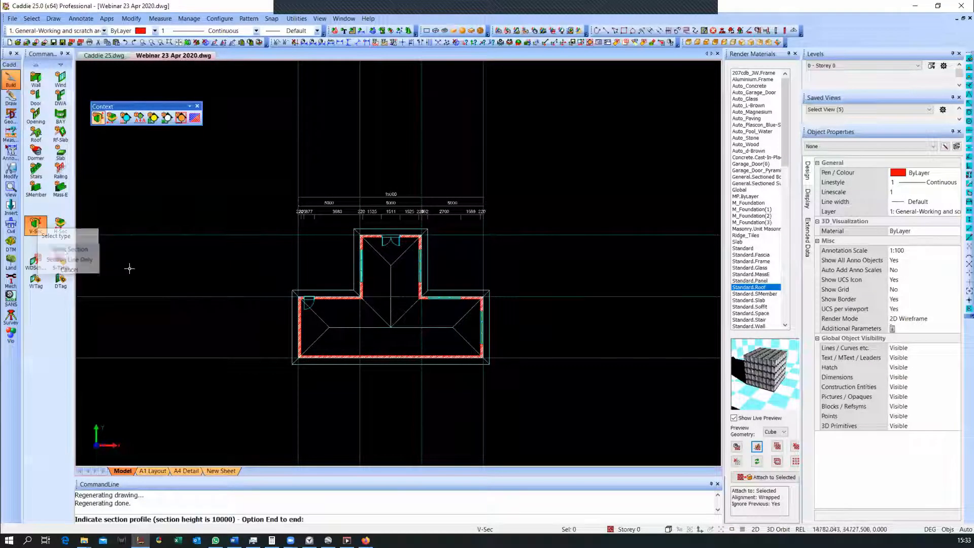
pyautogui.rightClick(439, 260)
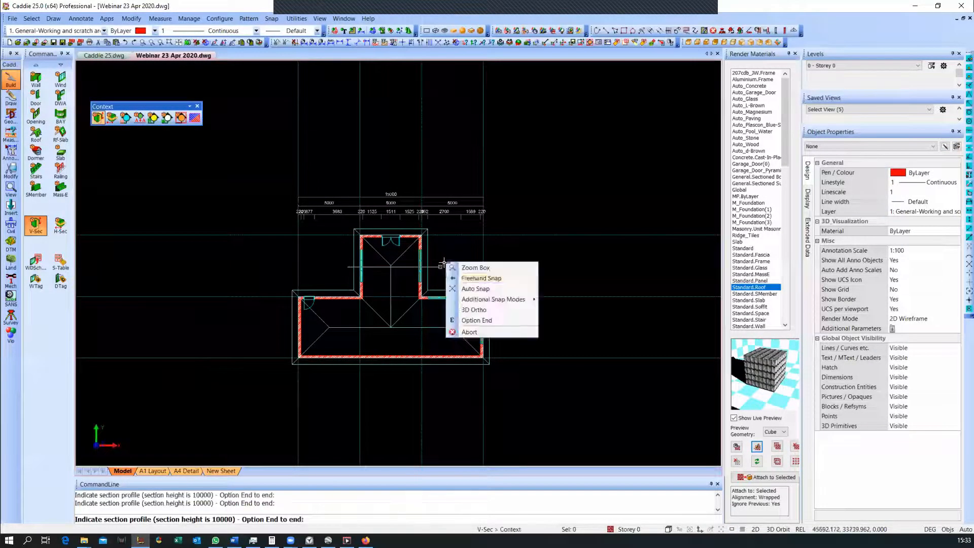
pyautogui.click(466, 320)
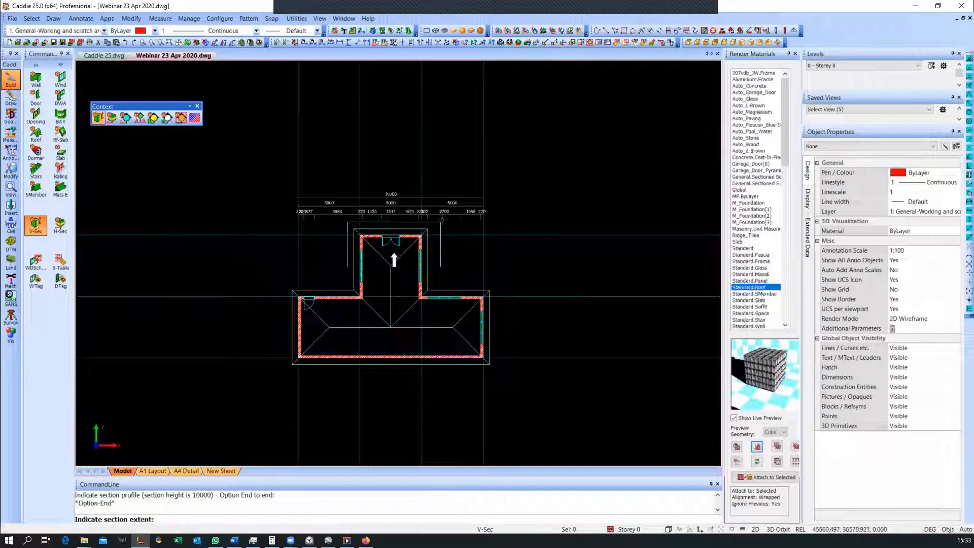
pyautogui.click(384, 136)
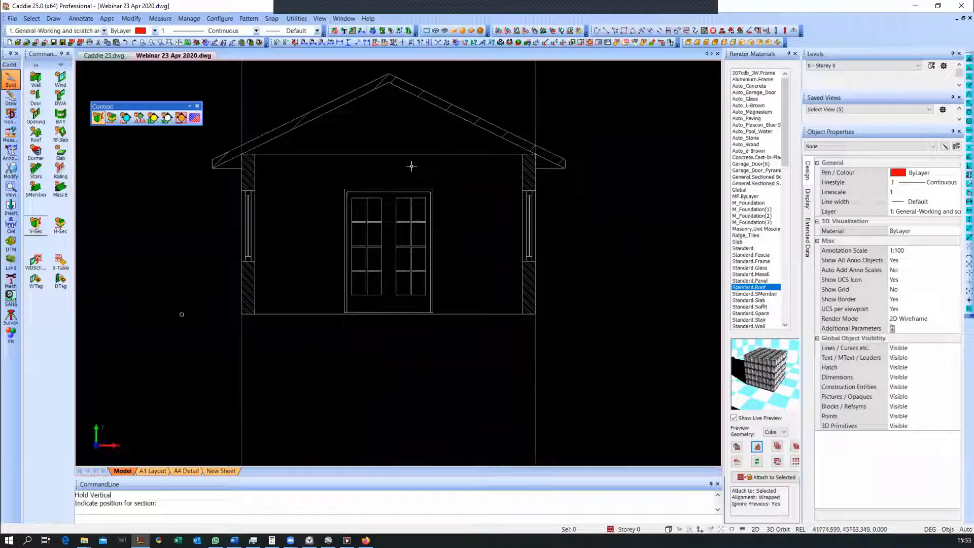
# Add SA Arch external wall details with foundations under both outer walls of the section, facing inwards
pyautogui.click(107, 19)
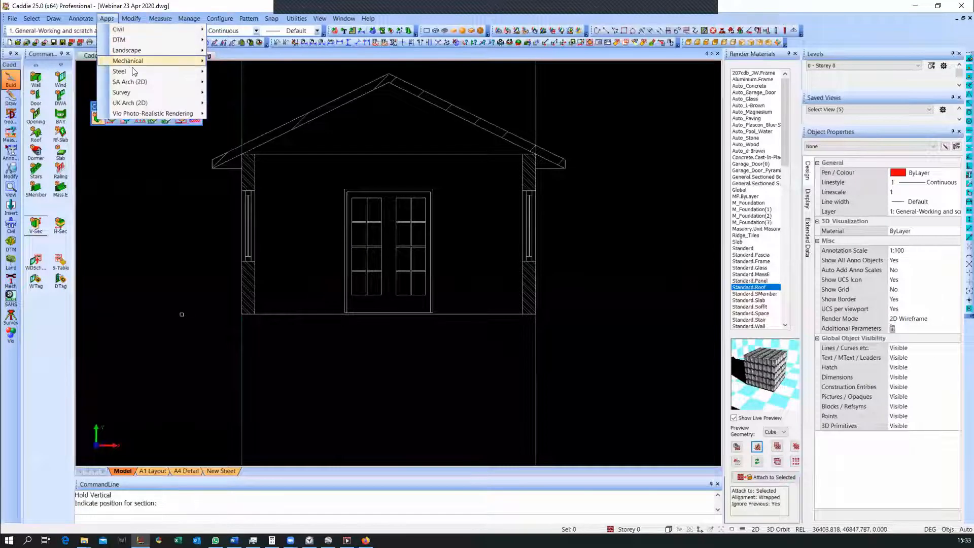
pyautogui.moveTo(136, 82)
pyautogui.moveTo(252, 95)
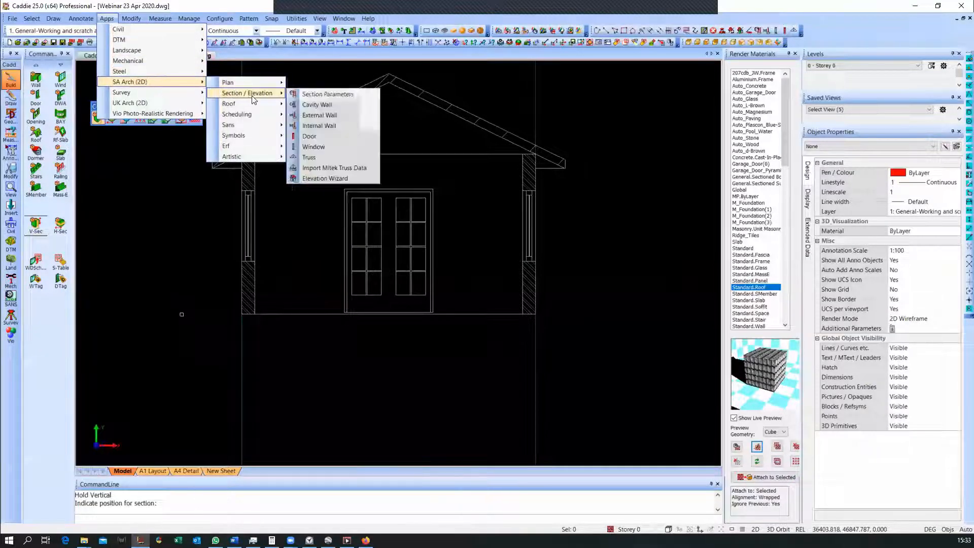
pyautogui.click(318, 115)
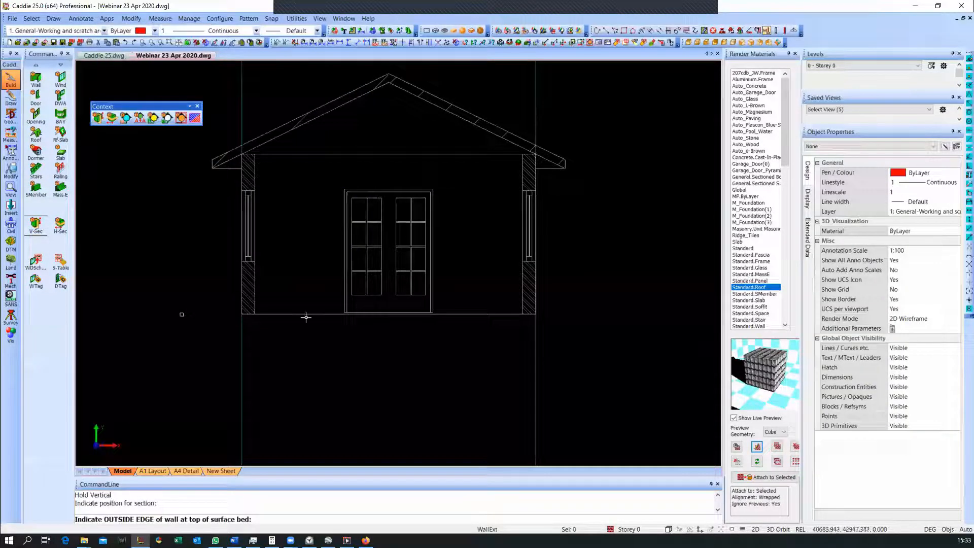
pyautogui.click(242, 314)
pyautogui.click(272, 332)
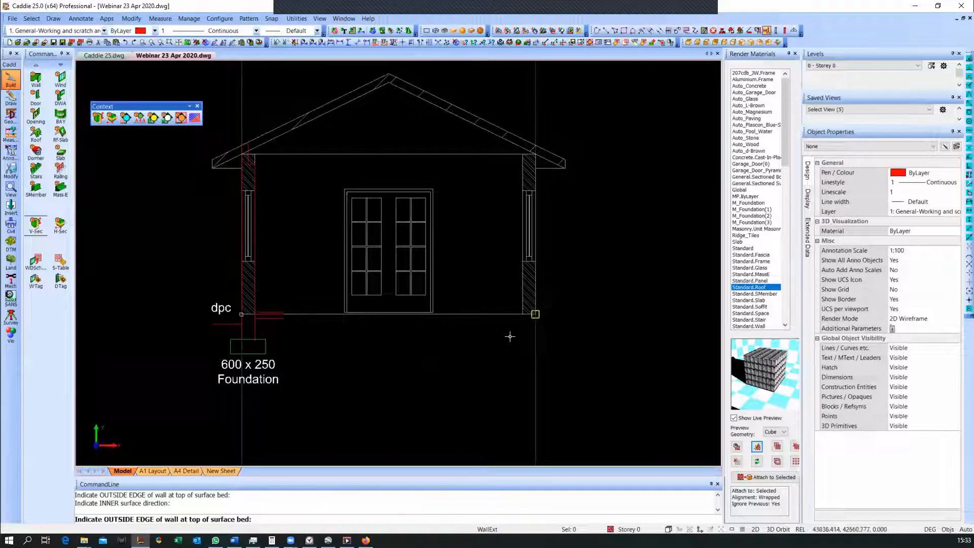
pyautogui.click(535, 314)
pyautogui.click(510, 336)
pyautogui.press('Escape')
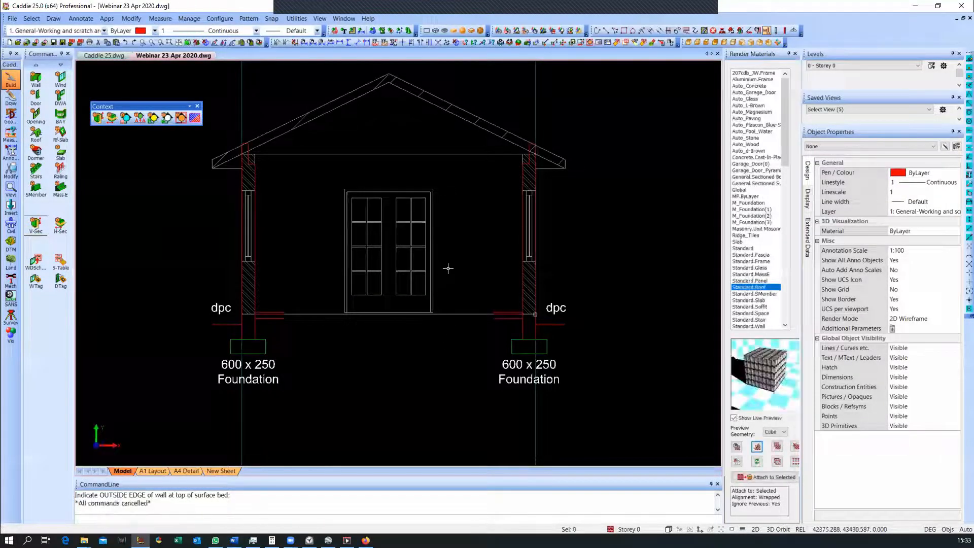